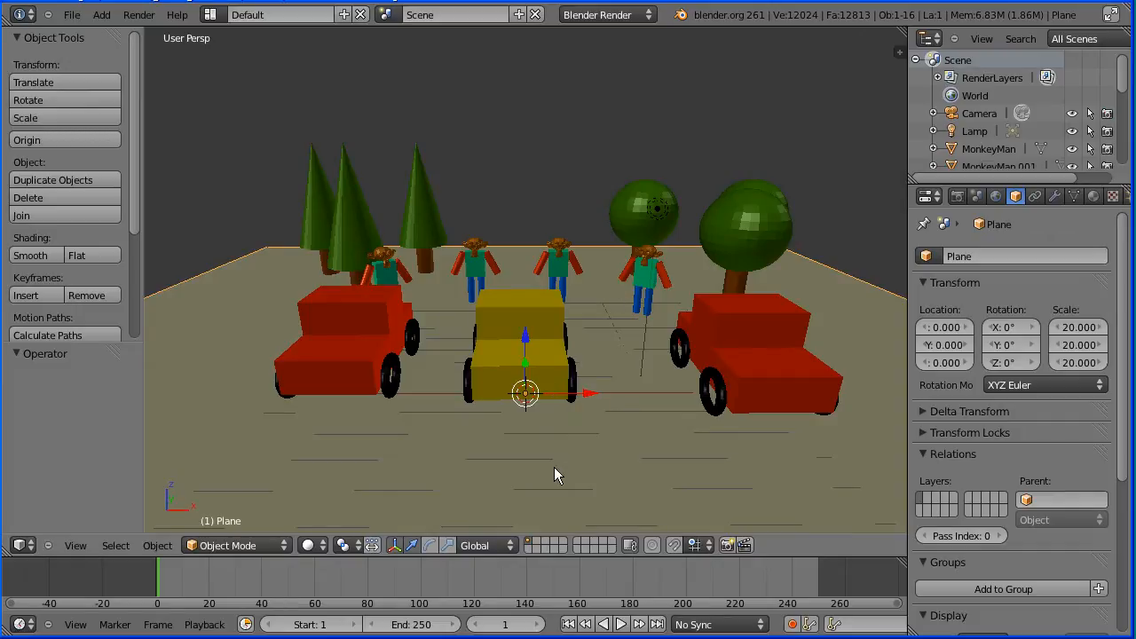
- Start a new scene and delete the default cube
click(74, 16)
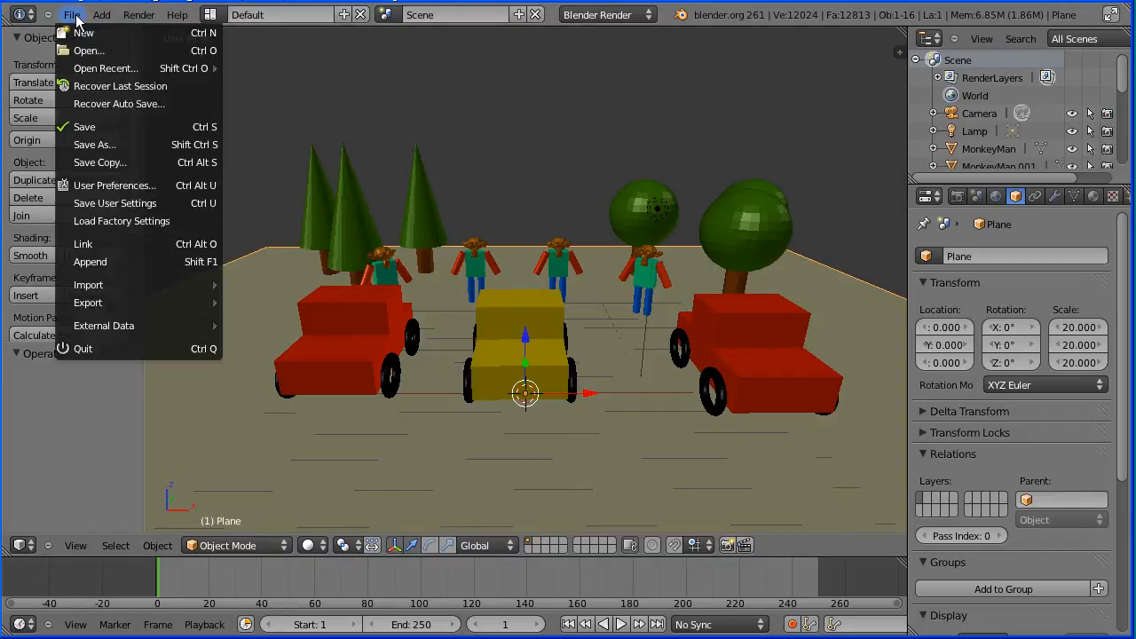
click(160, 33)
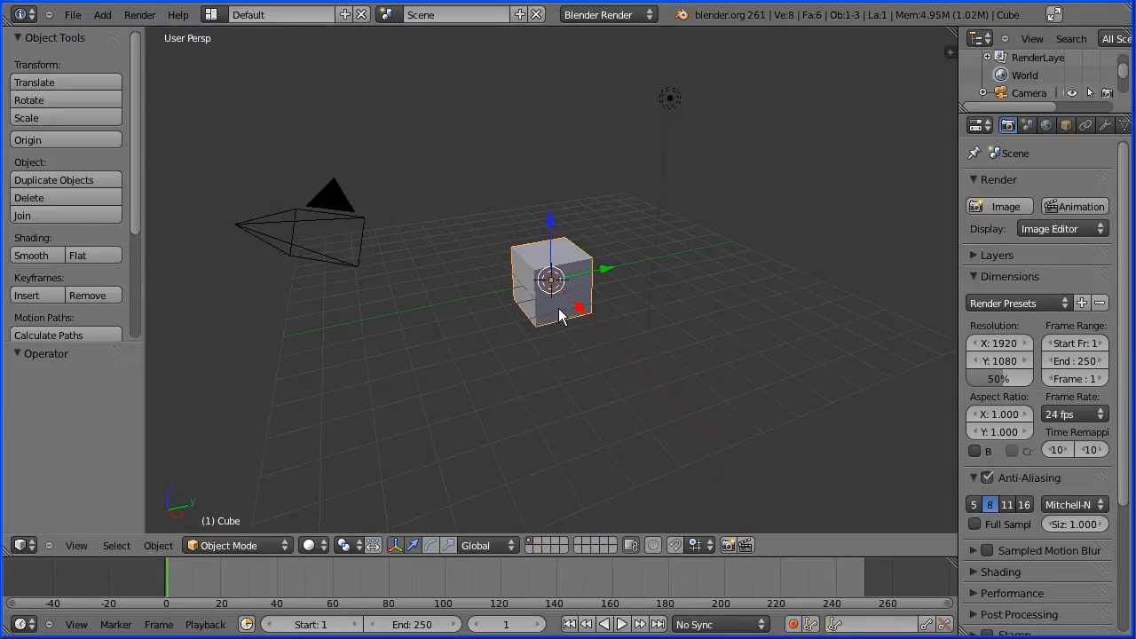
click(56, 195)
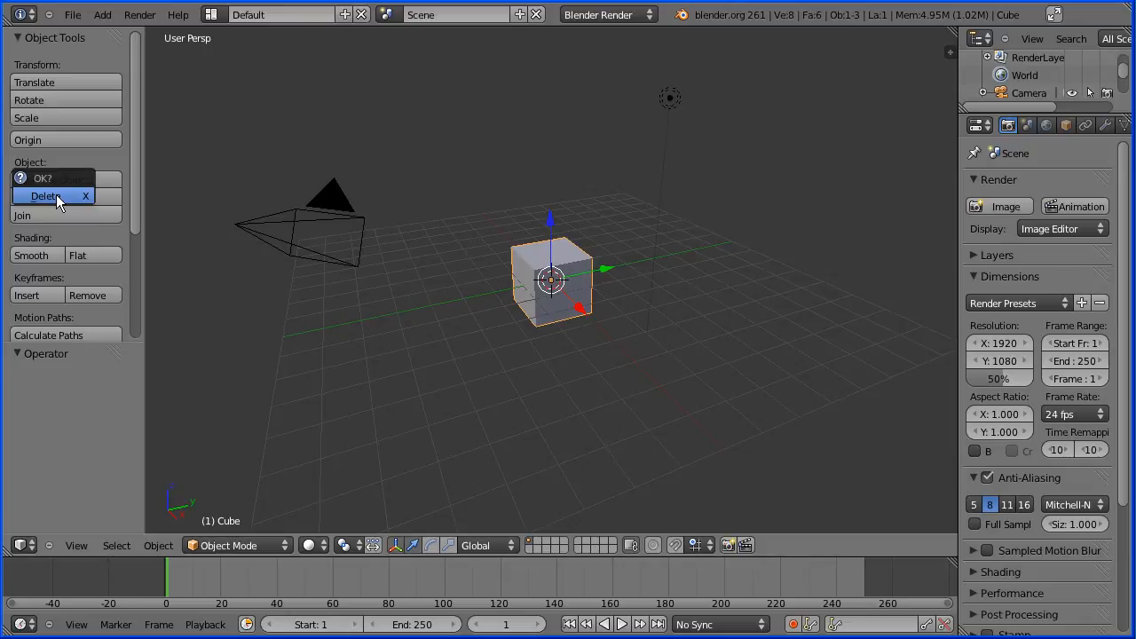
click(56, 196)
- Add a plane mesh at the origin and scale it by 20 as the ground
click(103, 16)
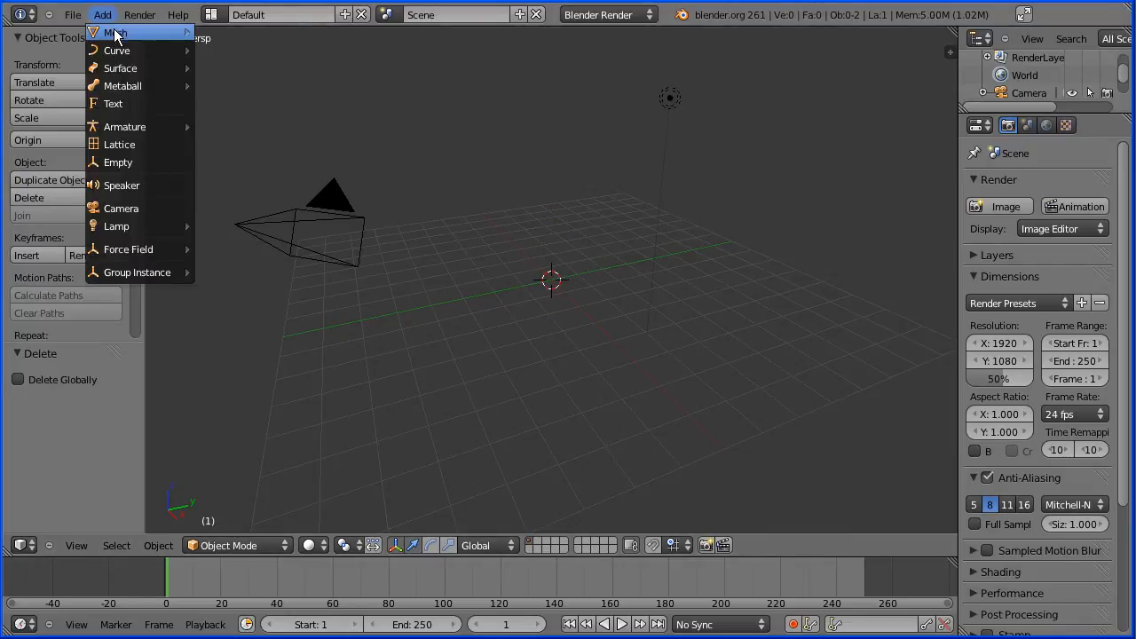
mouse_move(116, 33)
click(257, 34)
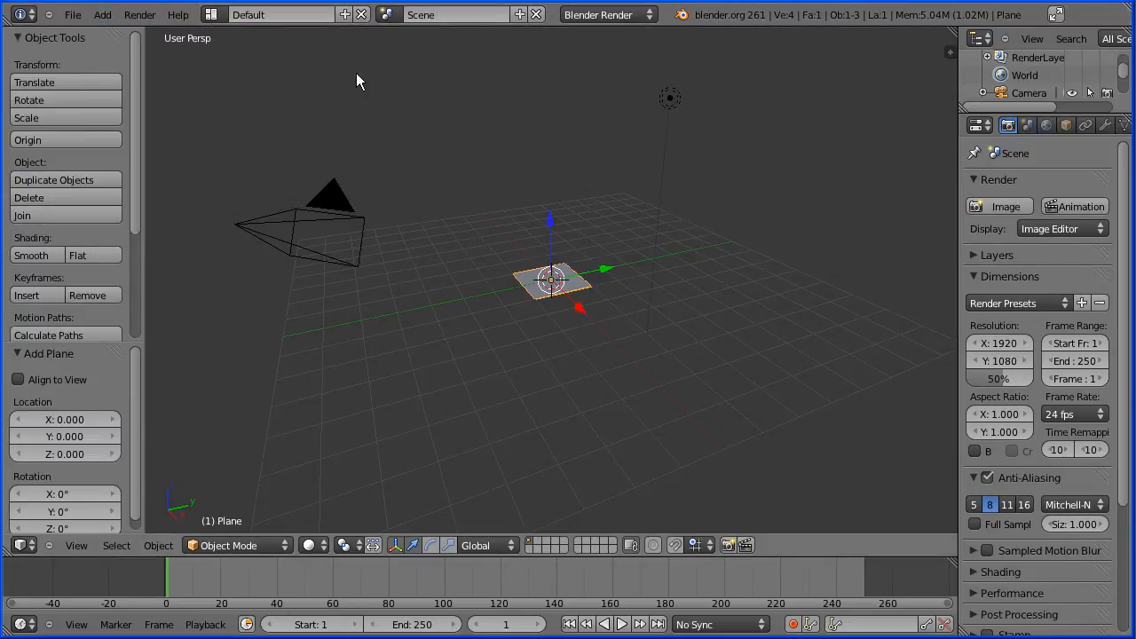
text(s)
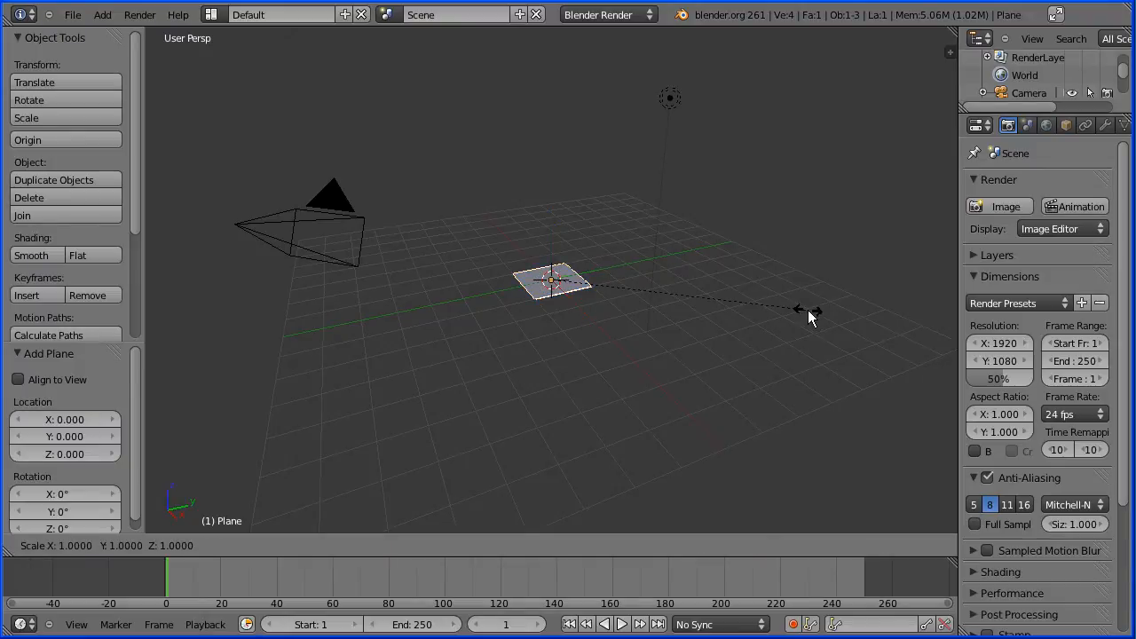
text(20)
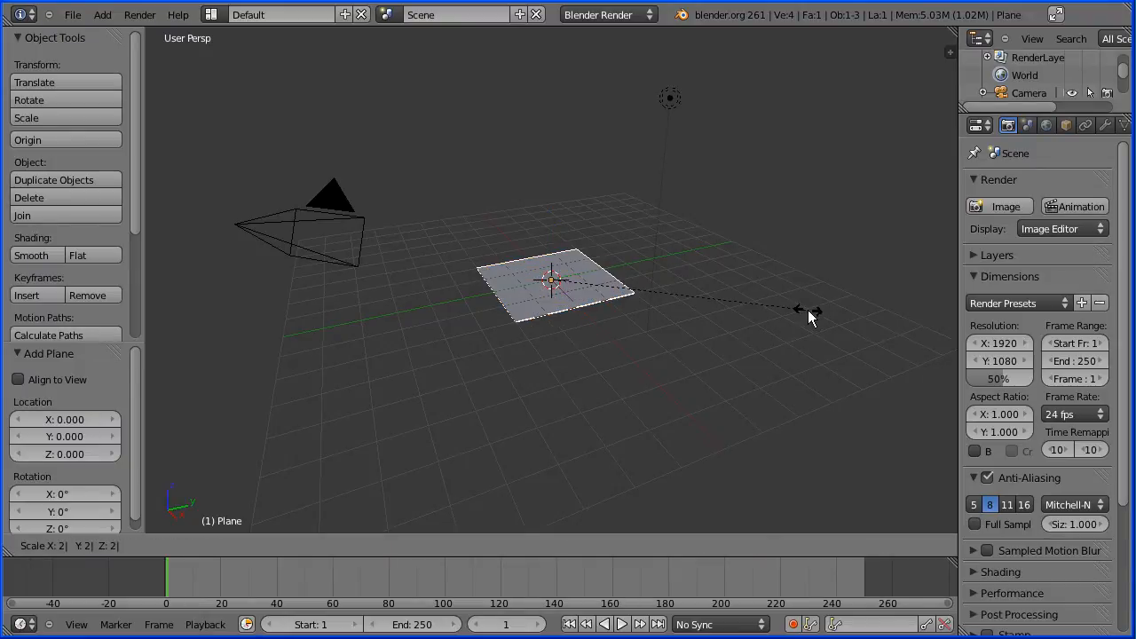
key(Return)
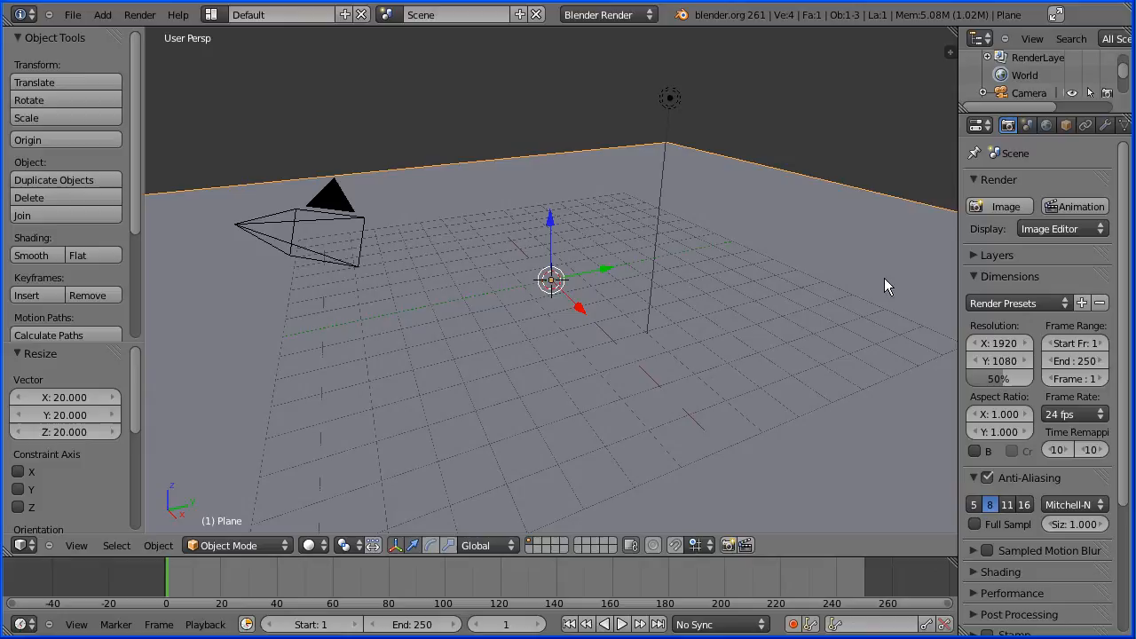
- Create a new material for the plane and name it ground
drag(959, 280, 911, 278)
click(1093, 125)
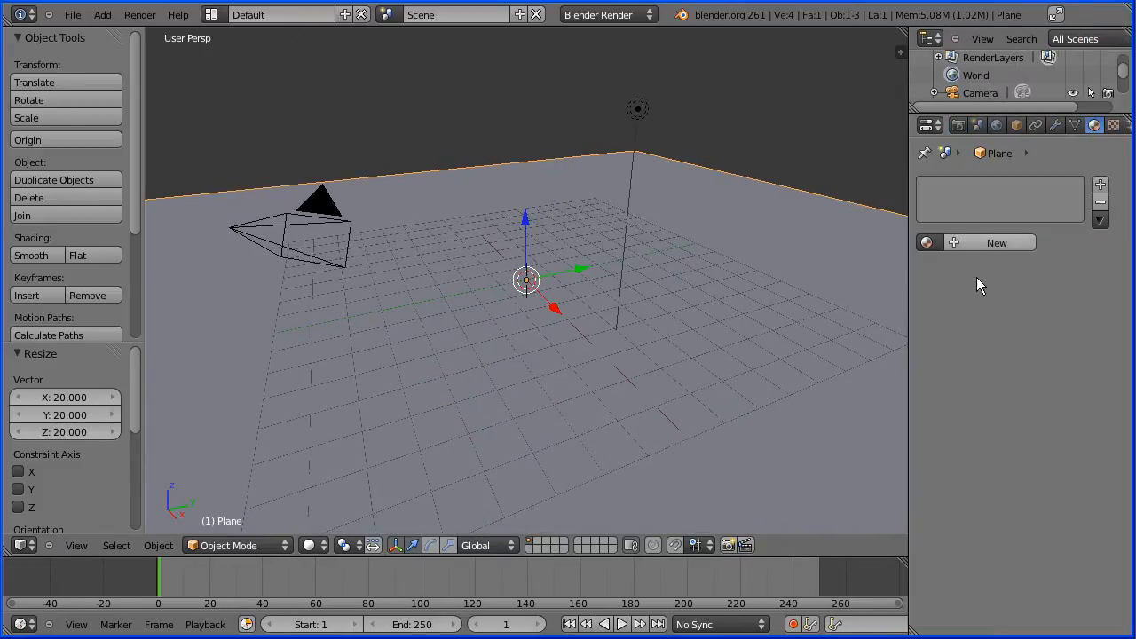
click(958, 245)
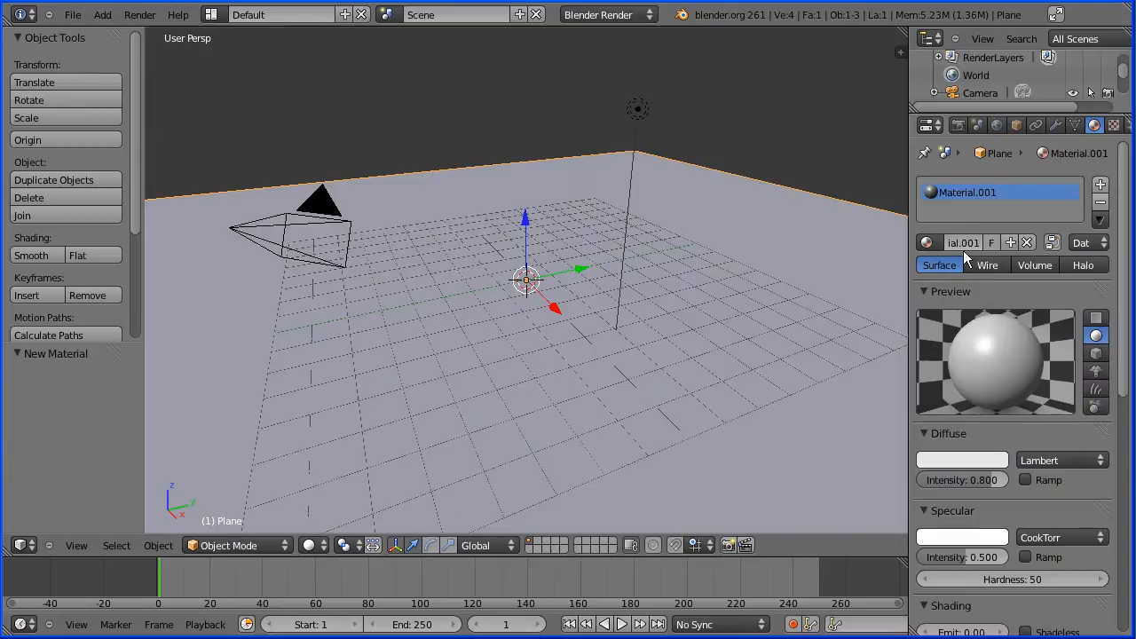
text(rround)
key(Return)
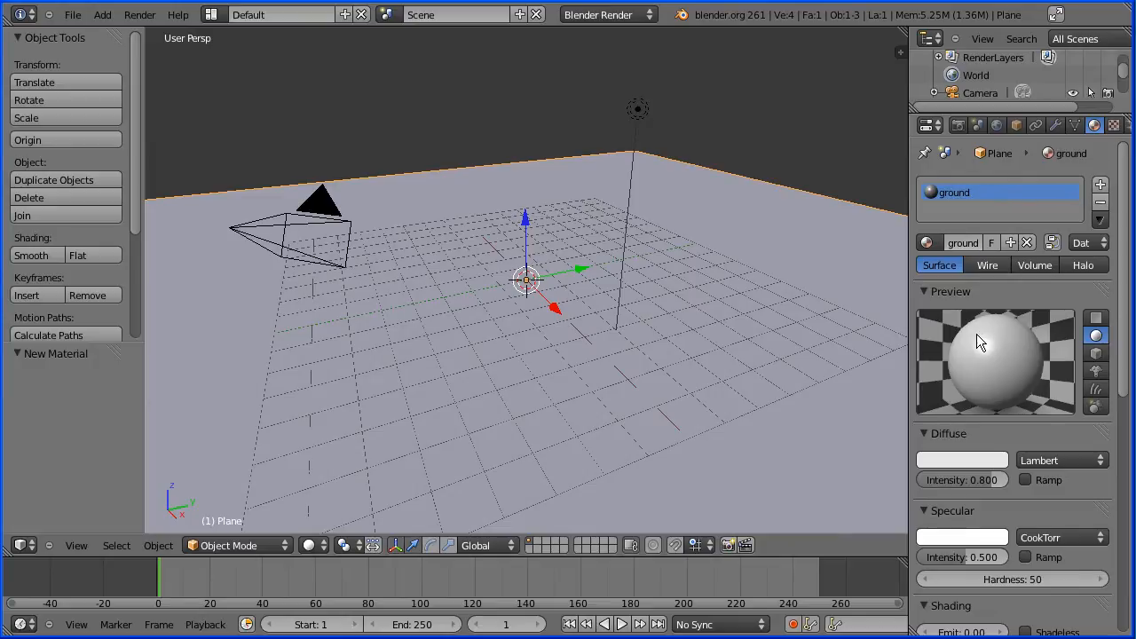
- Set the ground material's diffuse colour to a slightly darkened pale yellow
click(975, 460)
drag(916, 285, 886, 304)
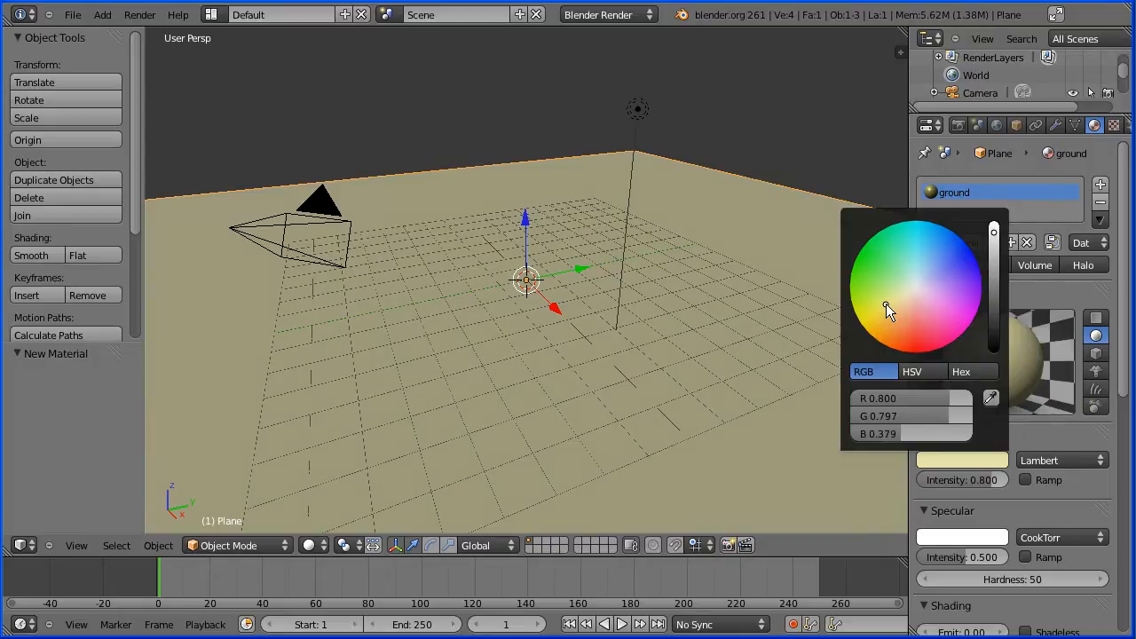
drag(993, 232, 996, 251)
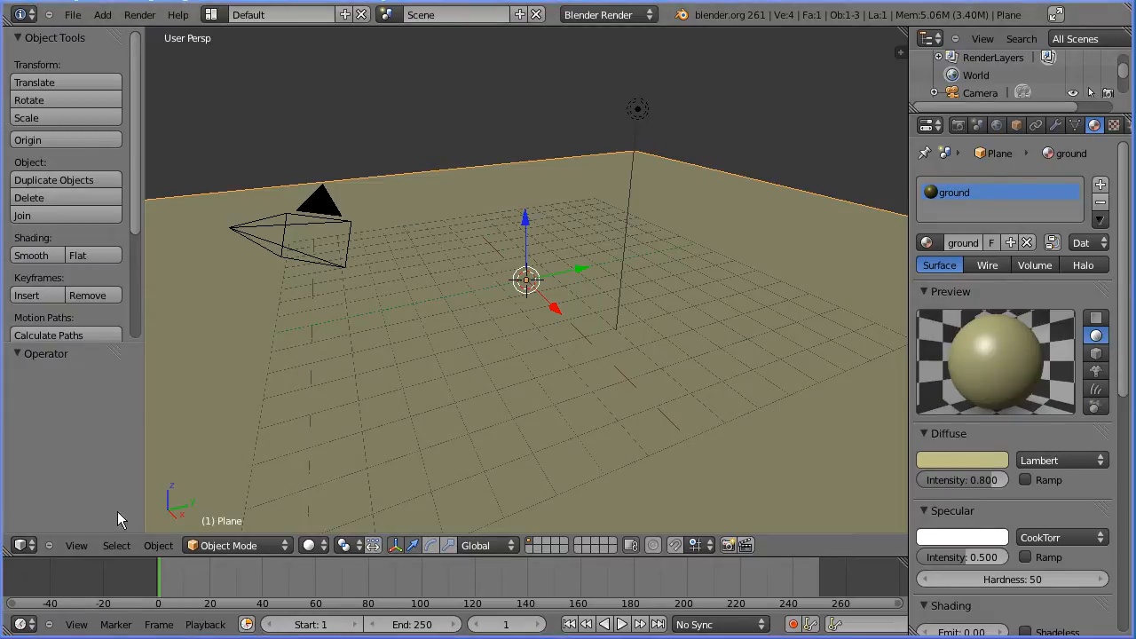
- Switch the viewport to quad view, enlarge the object list and hide the ground plane
click(76, 546)
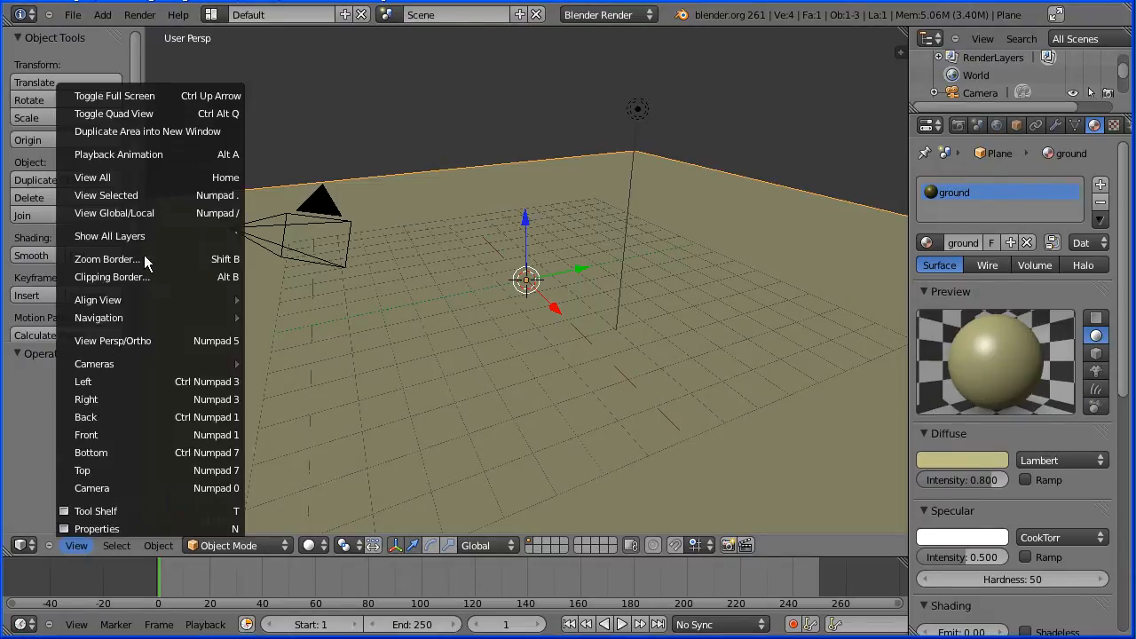
click(180, 116)
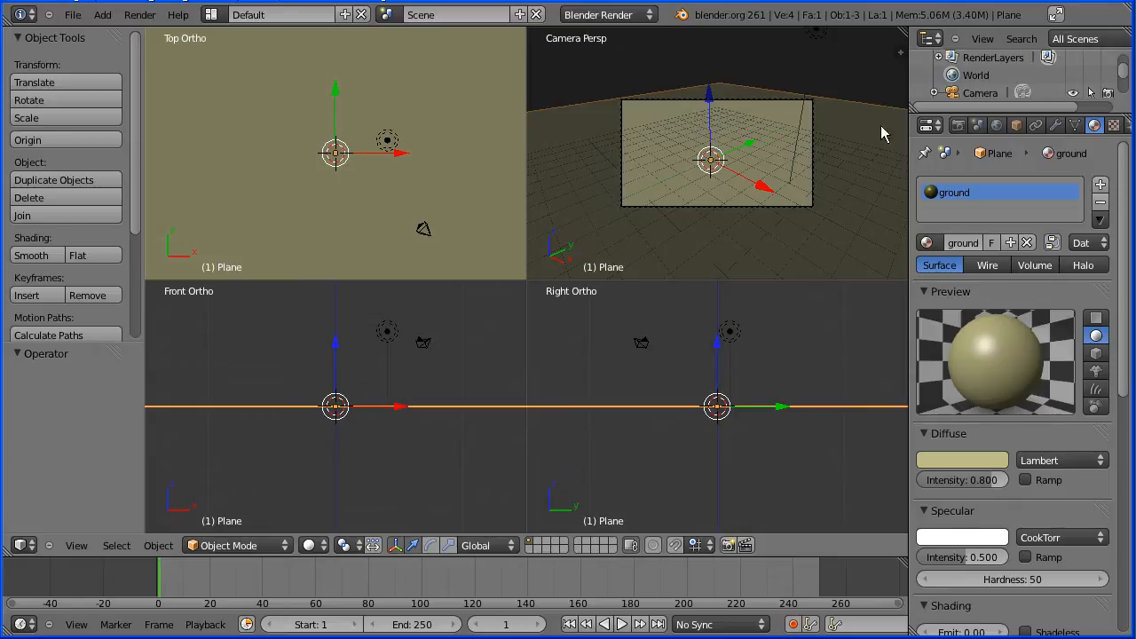
drag(964, 114, 960, 185)
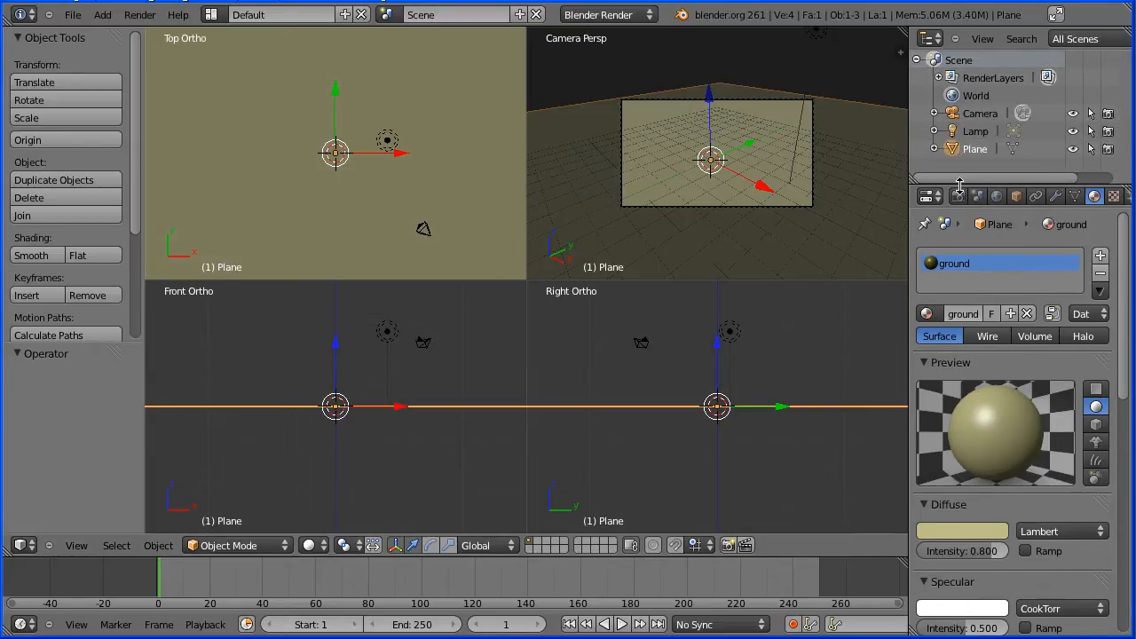
click(1072, 149)
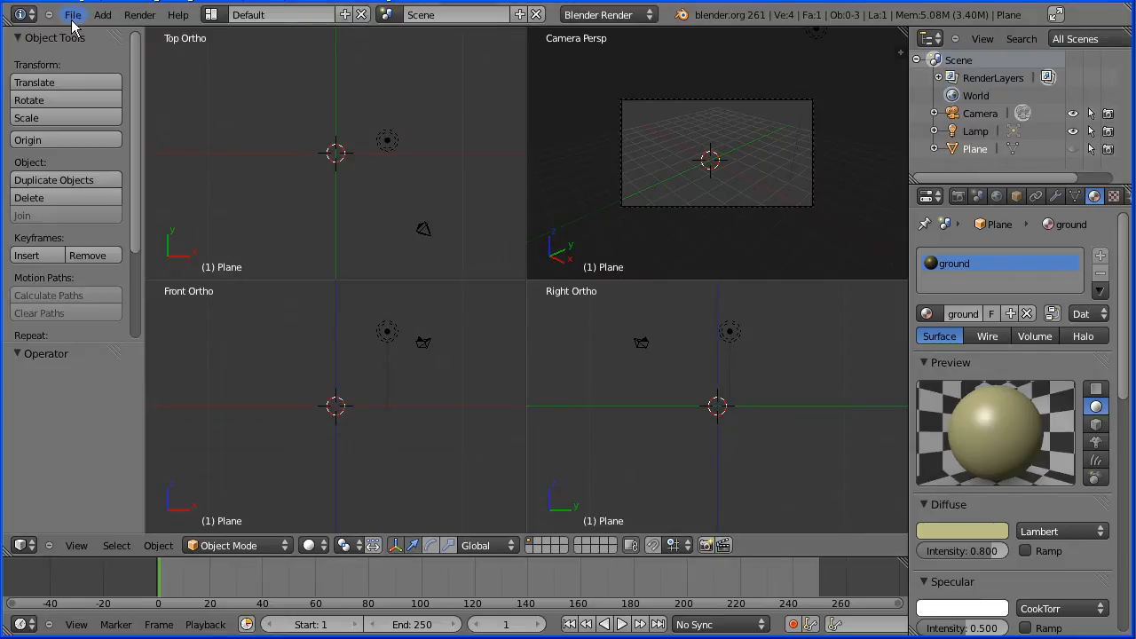
- Add a cylinder mesh at the origin for the tree trunk
click(104, 15)
mouse_move(129, 33)
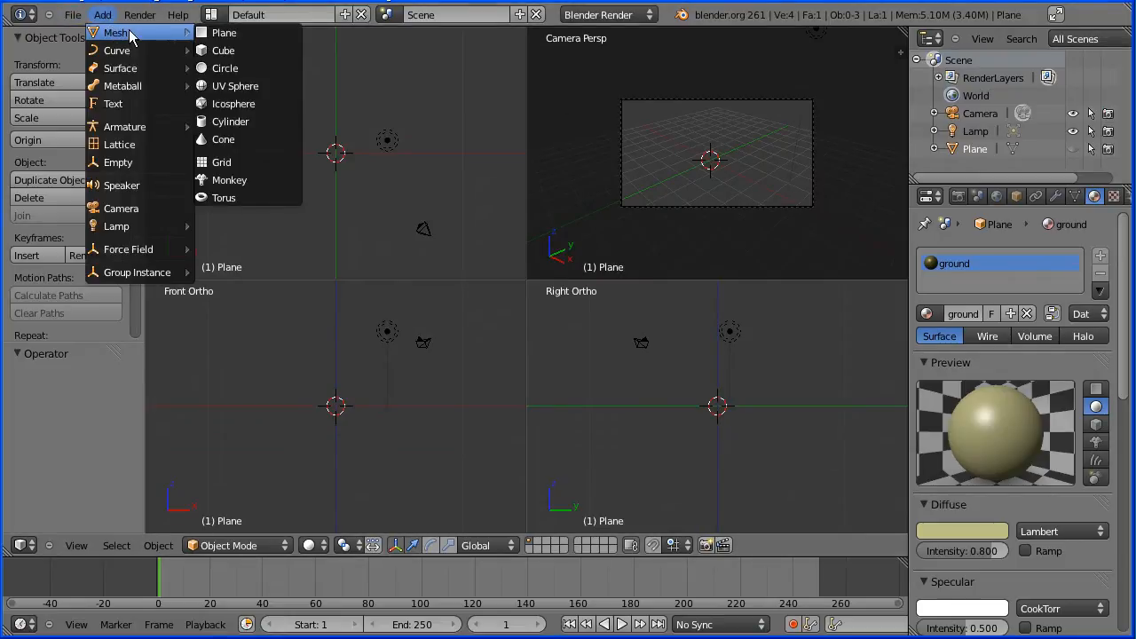
click(276, 122)
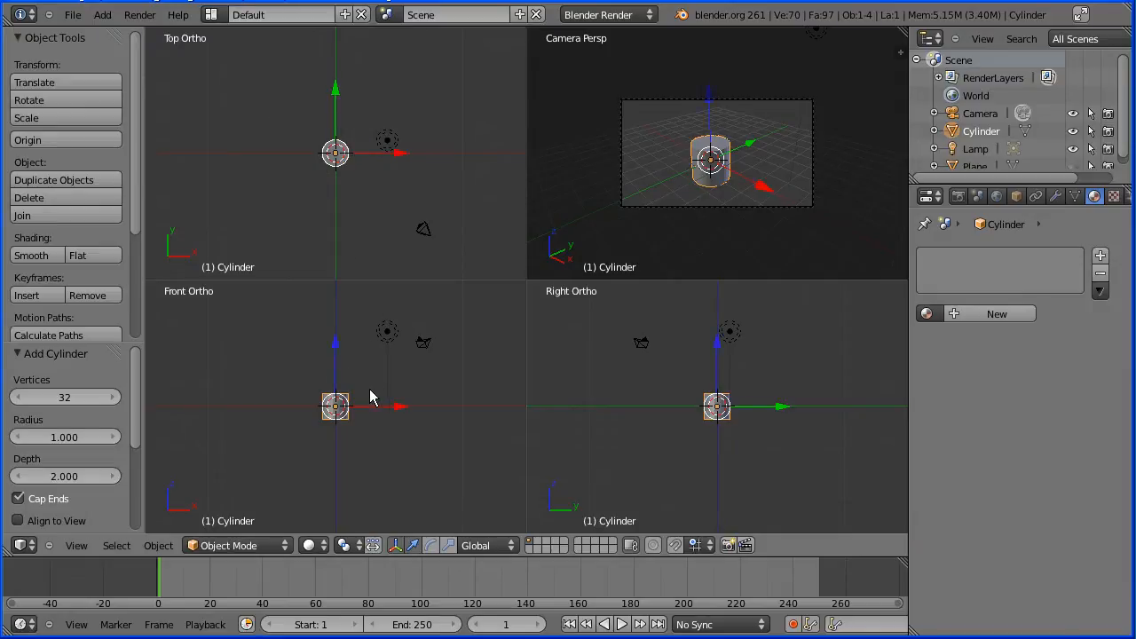
- Try stretching the cylinder by about 3.35 along the Z axis and undo the resize
key(s)
key(z)
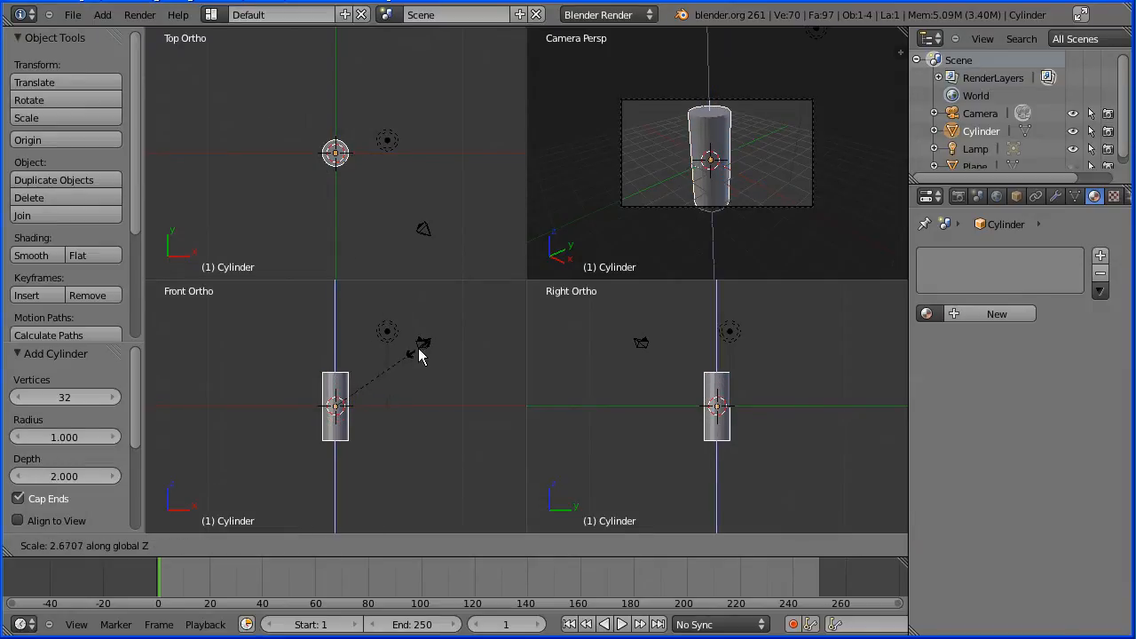
click(439, 333)
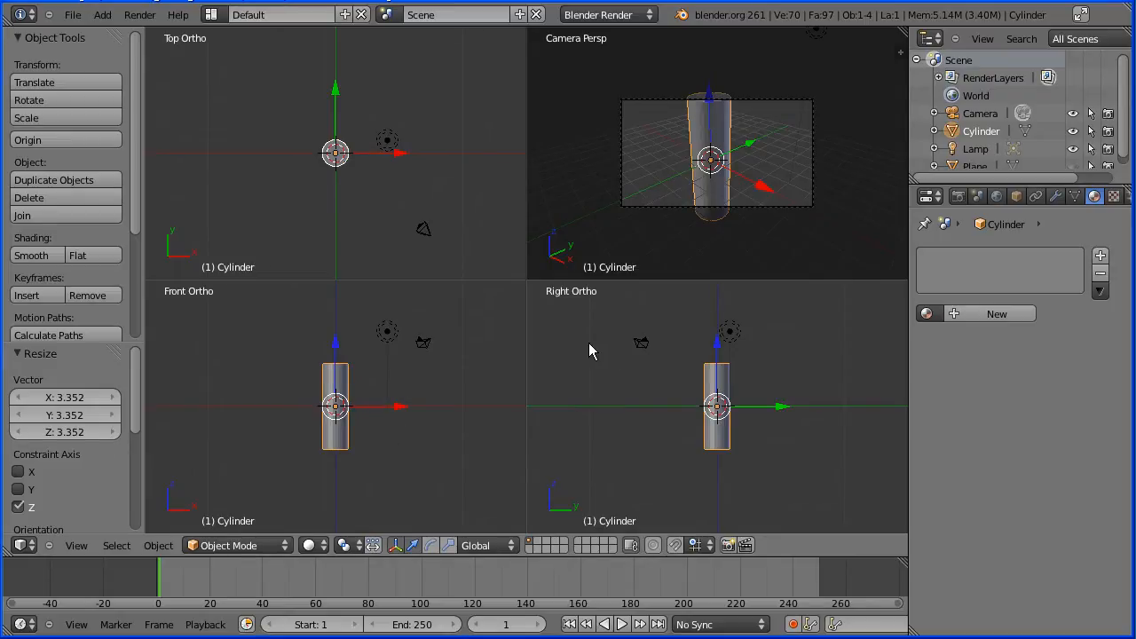
key(ctrl+z)
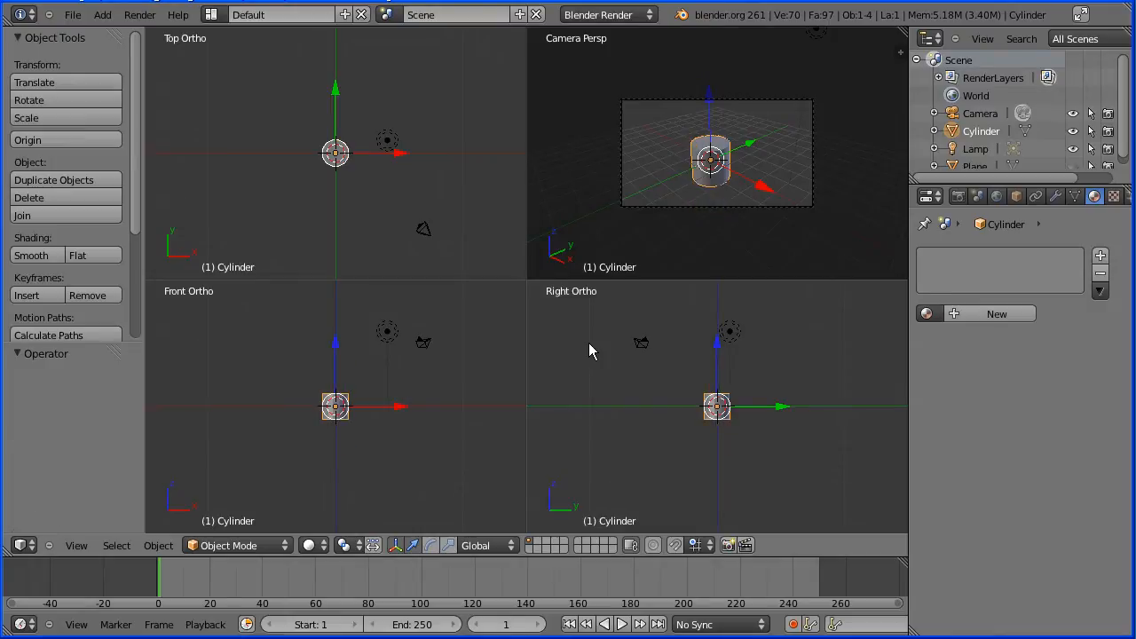
- Set the cylinder's X and Y scale to 0.5 each
click(1014, 196)
click(1088, 327)
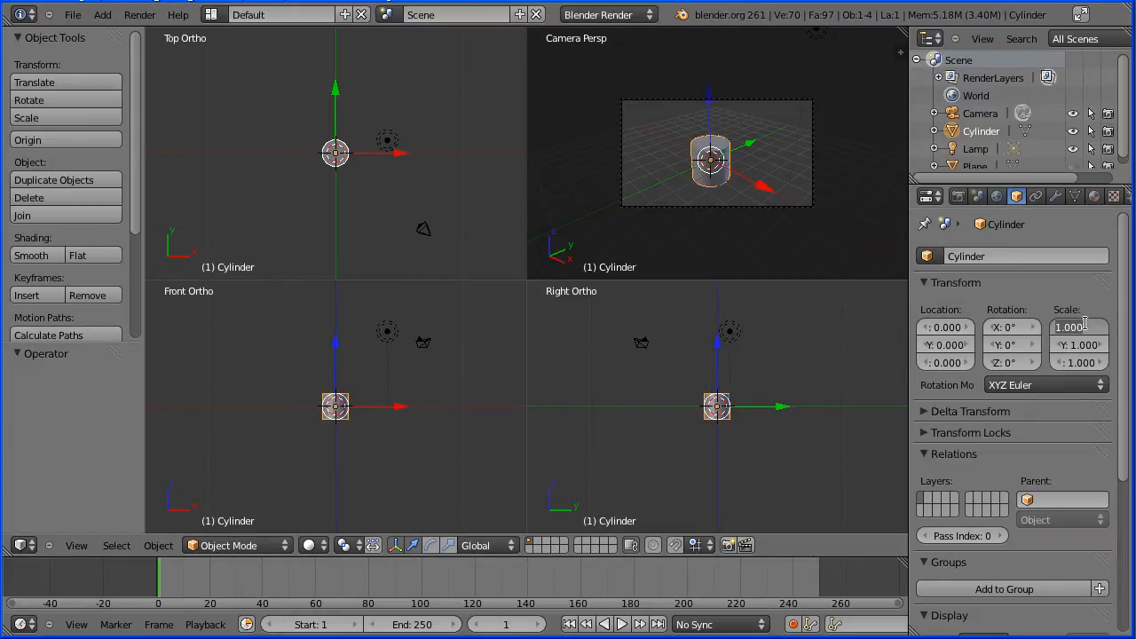
key(BackSpace)
text(0.5)
click(1092, 348)
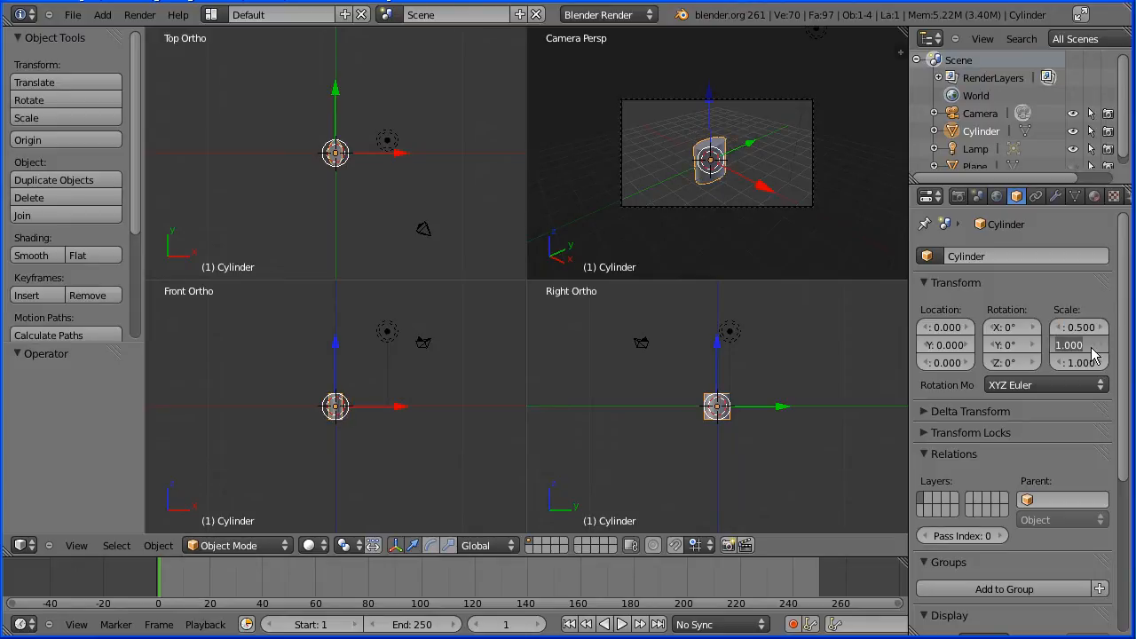
key(BackSpace)
text(.5)
key(Return)
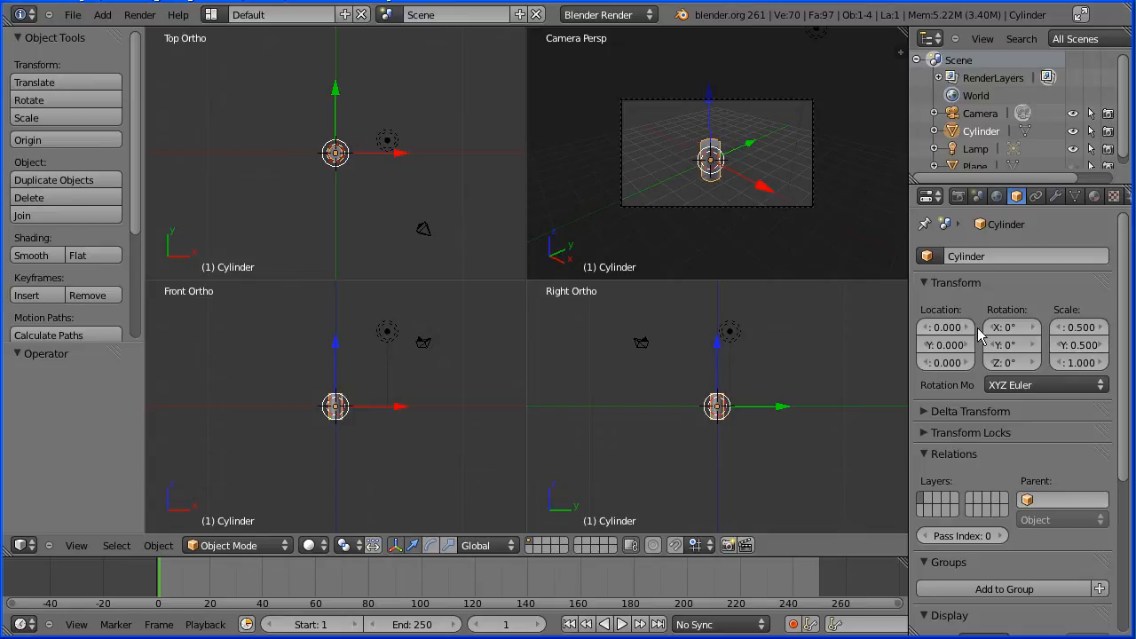
- Set the cylinder's Z location to 1
click(953, 364)
key(BackSpace)
text(1)
key(Return)
scroll(374, 200, up, 3)
scroll(414, 383, up, 3)
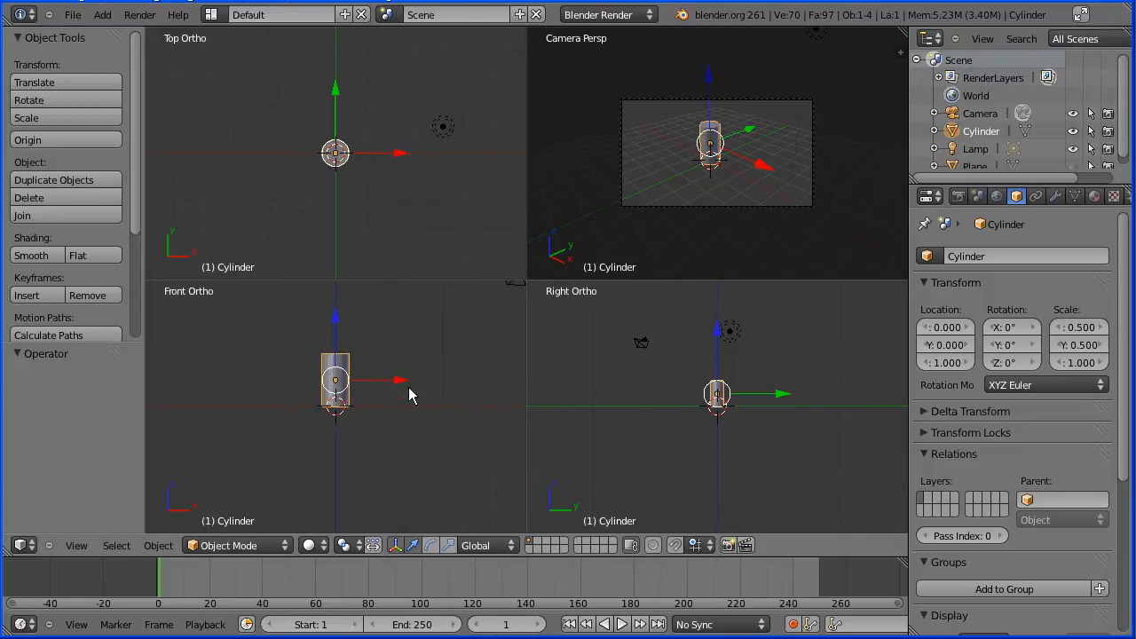
scroll(706, 413, up, 3)
scroll(705, 413, up, 2)
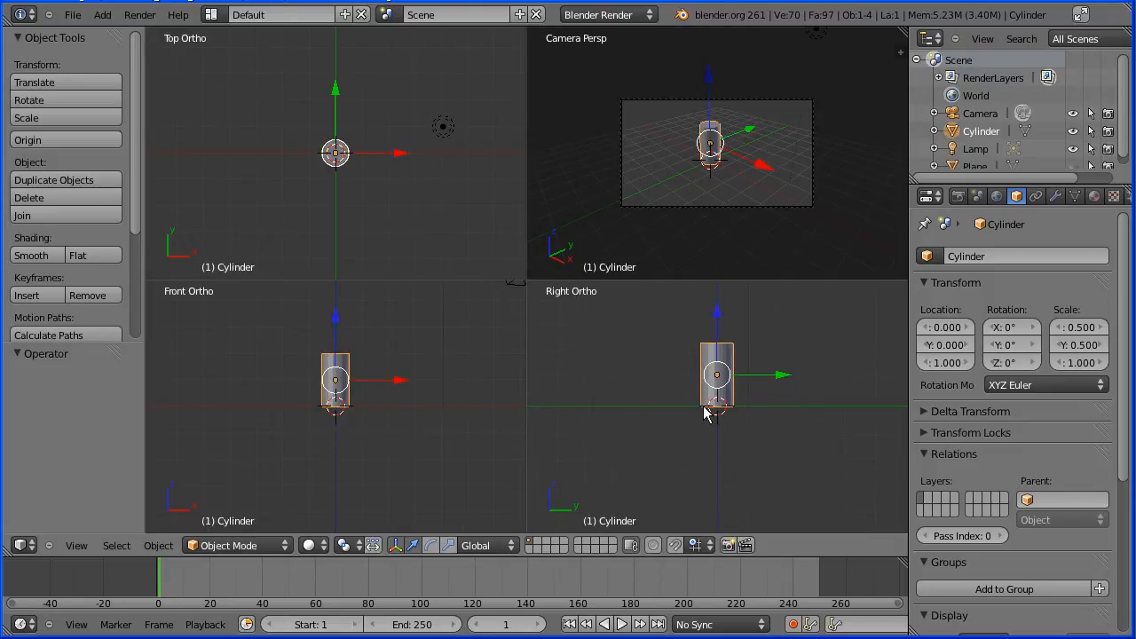
scroll(706, 413, down, 1)
- Create a new material for the cylinder and name it bark
click(1096, 196)
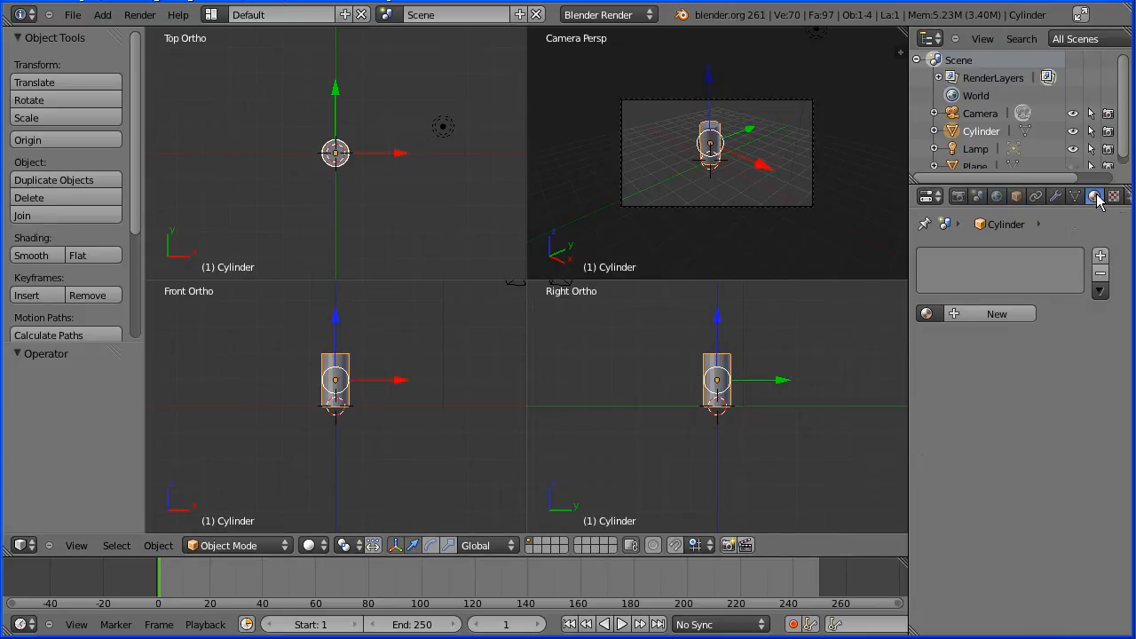
click(959, 314)
click(963, 313)
key(BackSpace)
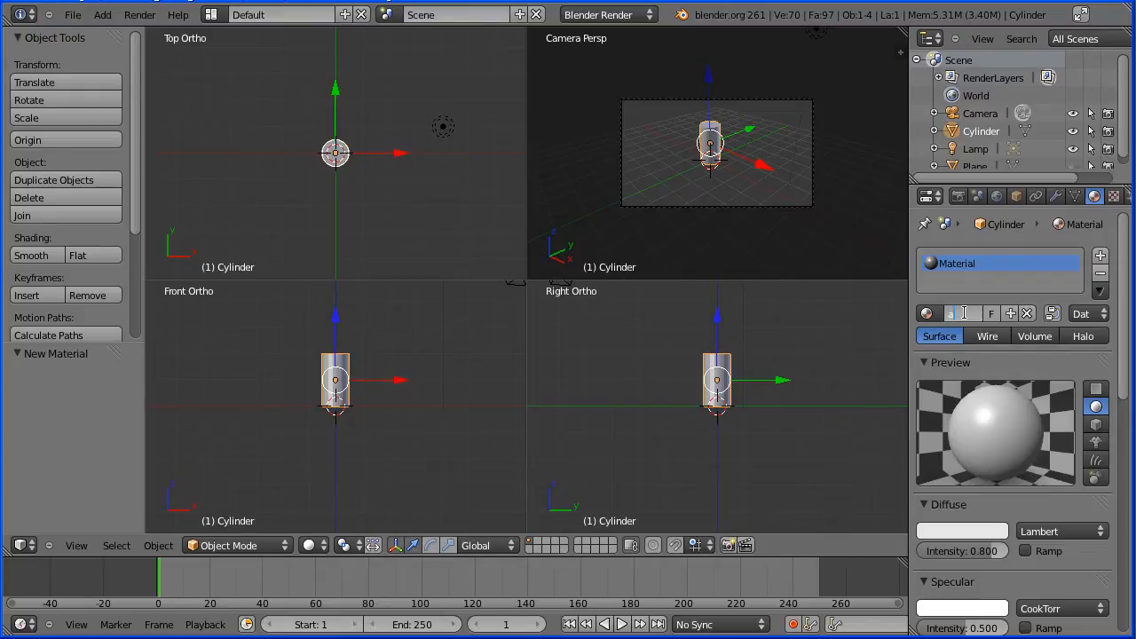
text(bark)
key(Return)
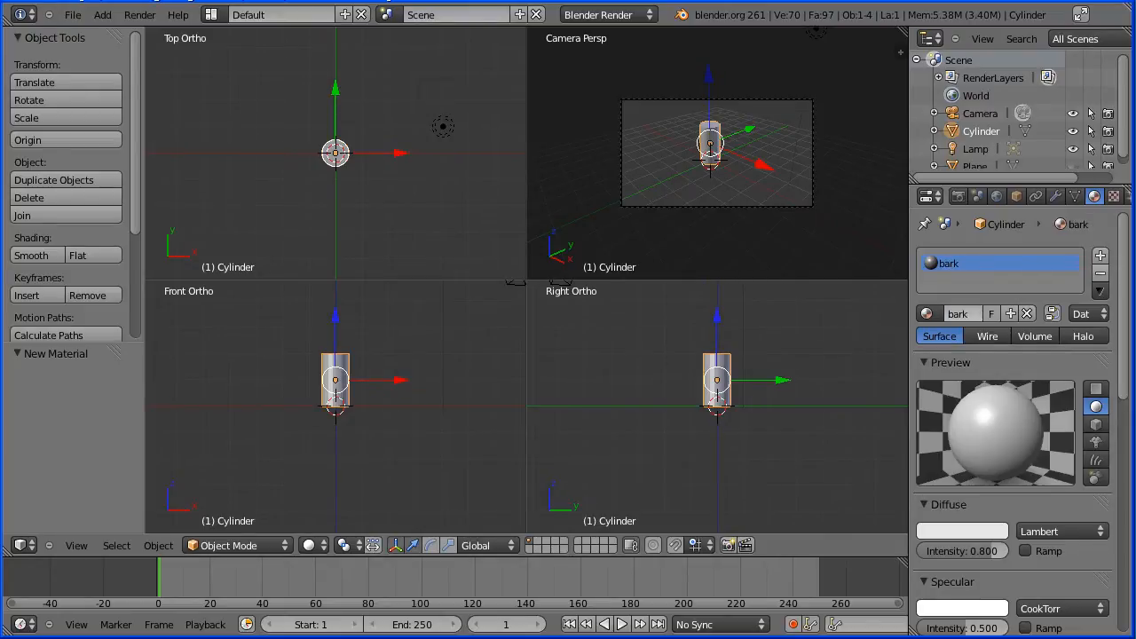
- Set the bark material's diffuse colour to a dark orange-brown
click(972, 530)
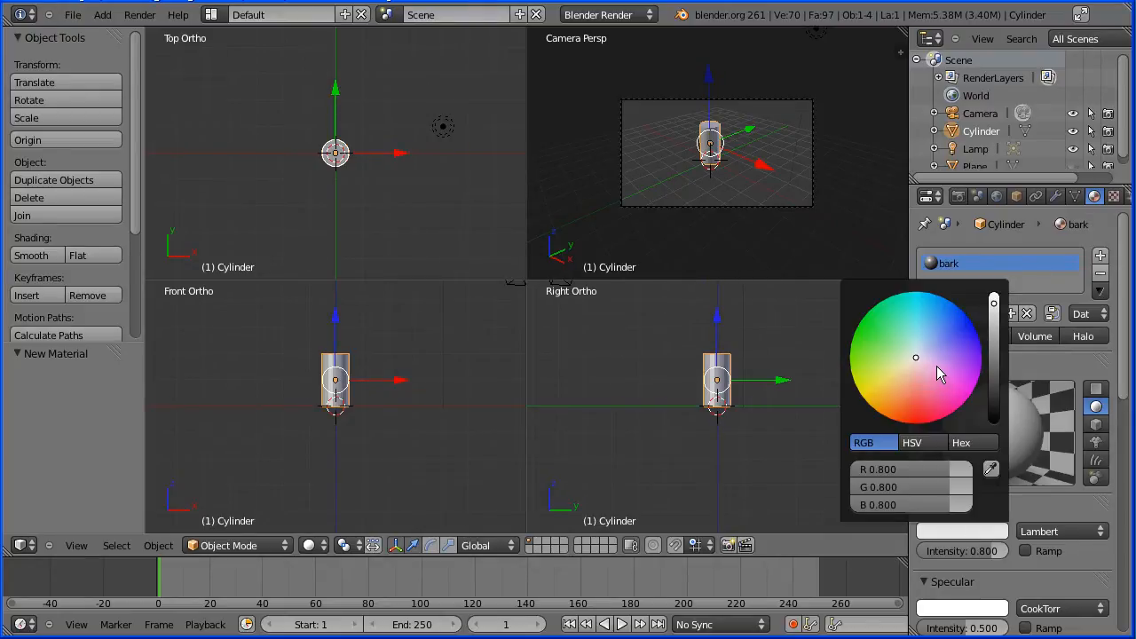
click(913, 378)
drag(913, 388, 903, 421)
drag(995, 305, 997, 356)
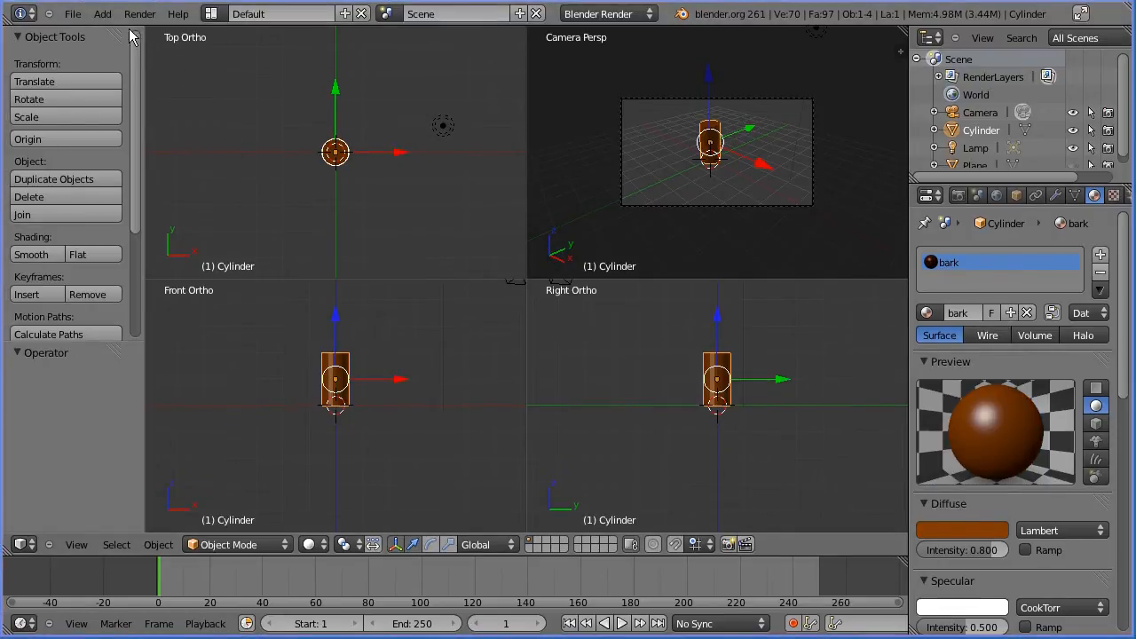
- Add a cone mesh and raise it about 3.23 units along Z above the trunk
click(106, 16)
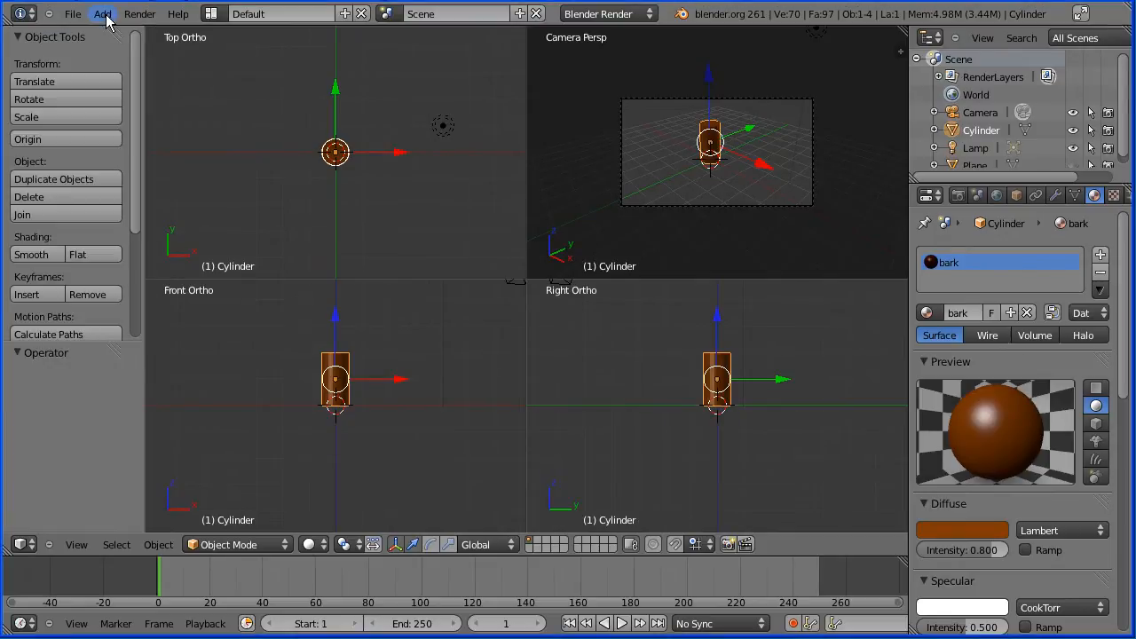
click(106, 15)
mouse_move(112, 33)
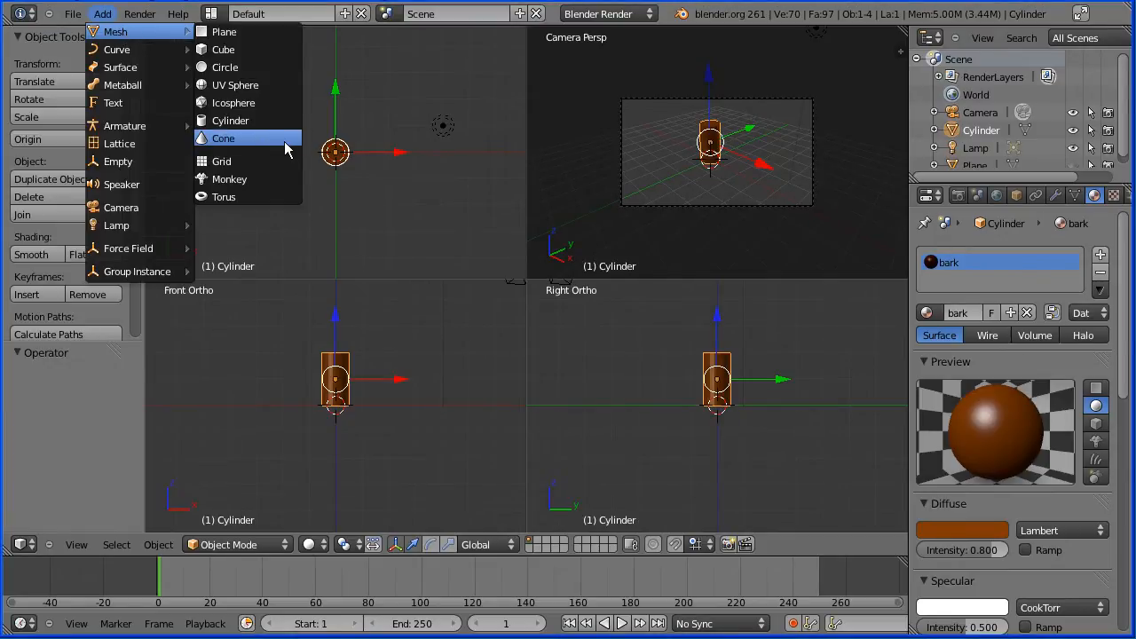
click(224, 138)
drag(337, 350, 343, 257)
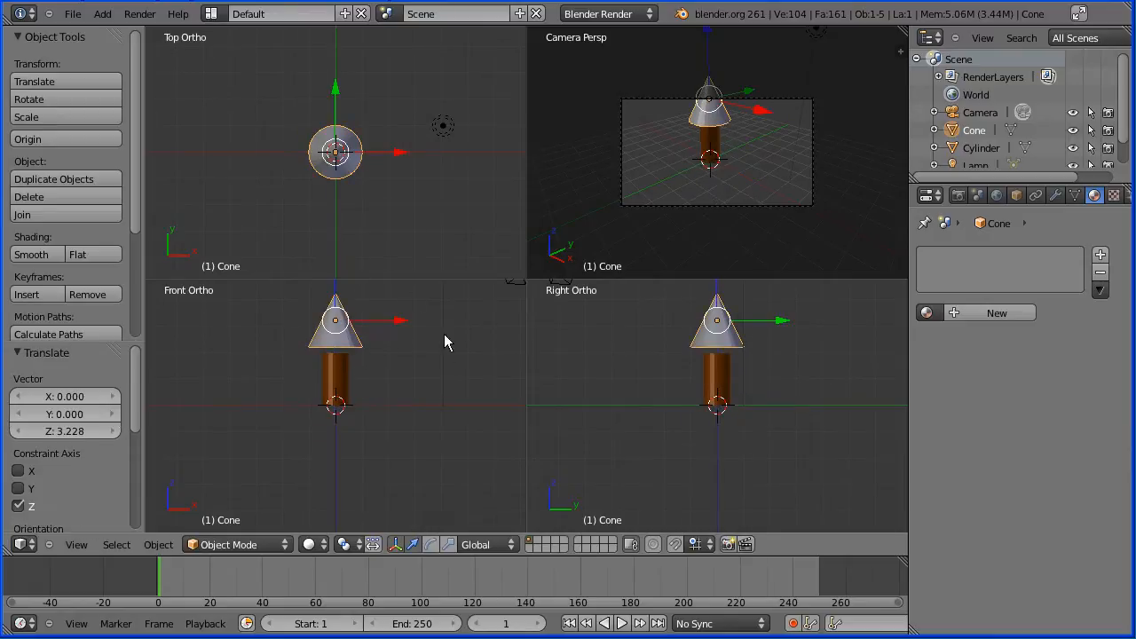
- Scale the cone uniformly by 1.5
shift+middle_drag(441, 321, 443, 426)
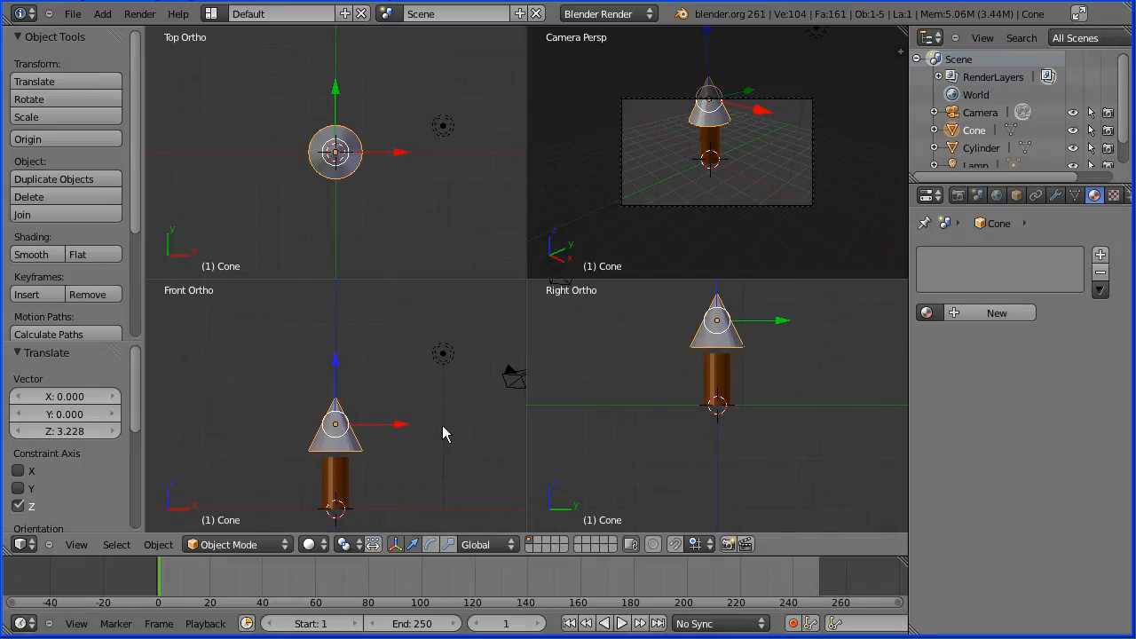
shift+middle_drag(626, 344, 626, 441)
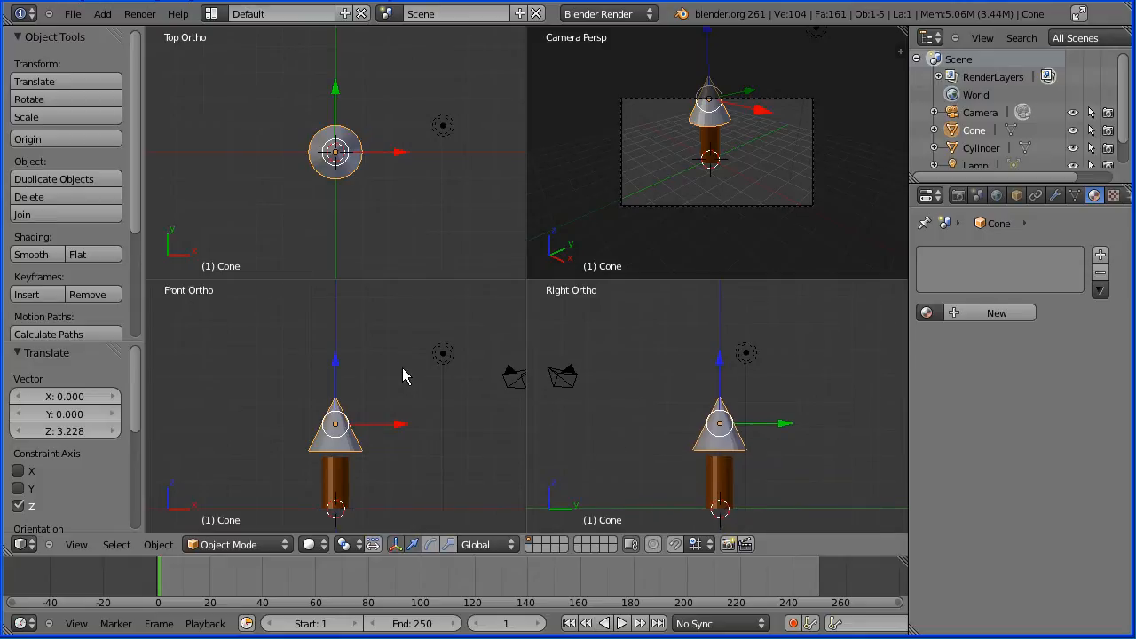
text(s1.5)
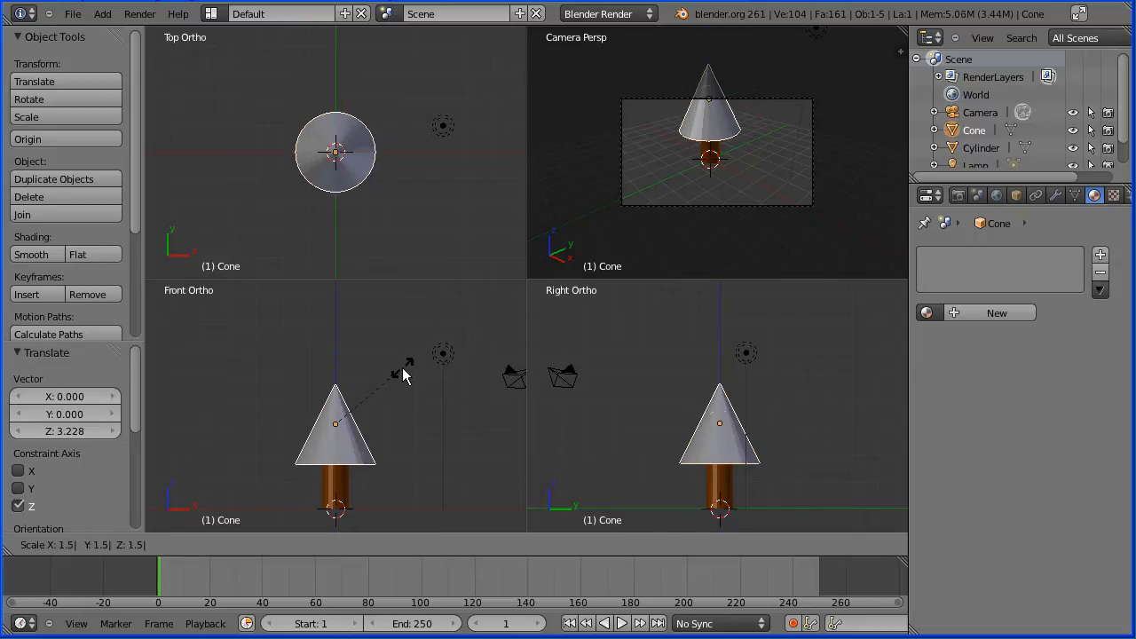
key(Return)
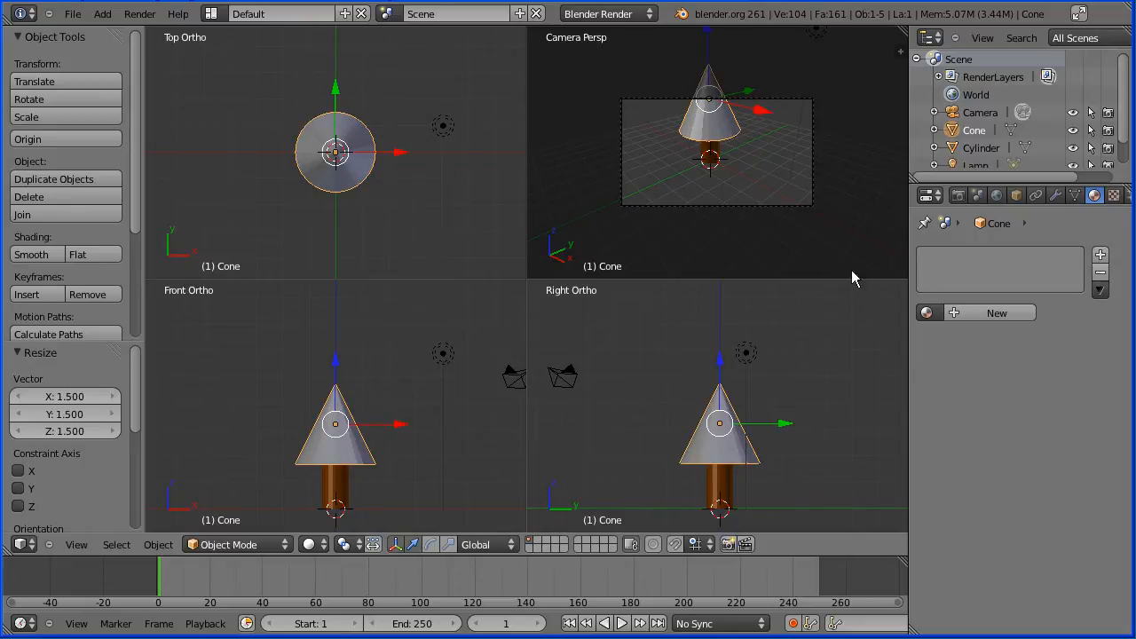
- Set the cone's Z scale to 3 and raise it about 1.61 units along Z so it sits atop the trunk
click(1016, 195)
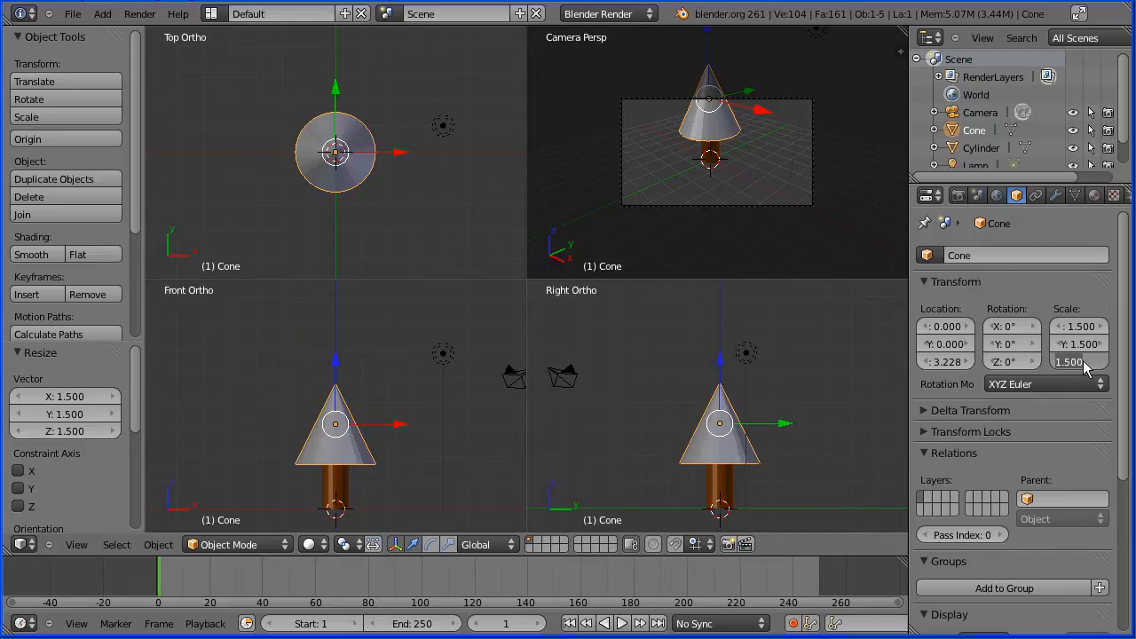
key(Return)
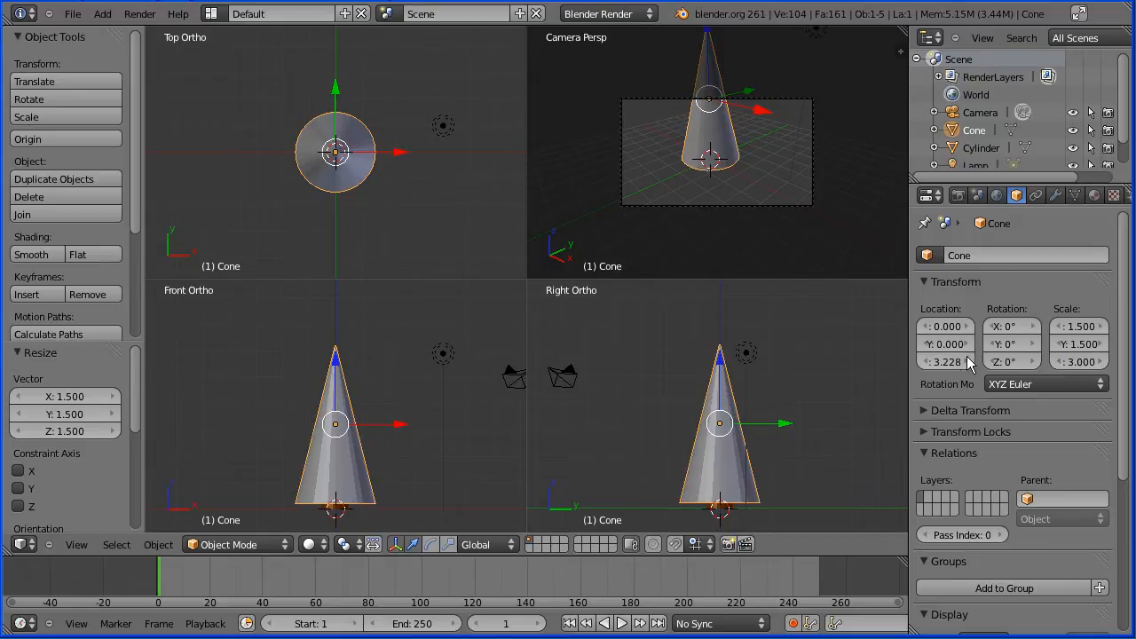
drag(339, 366, 341, 322)
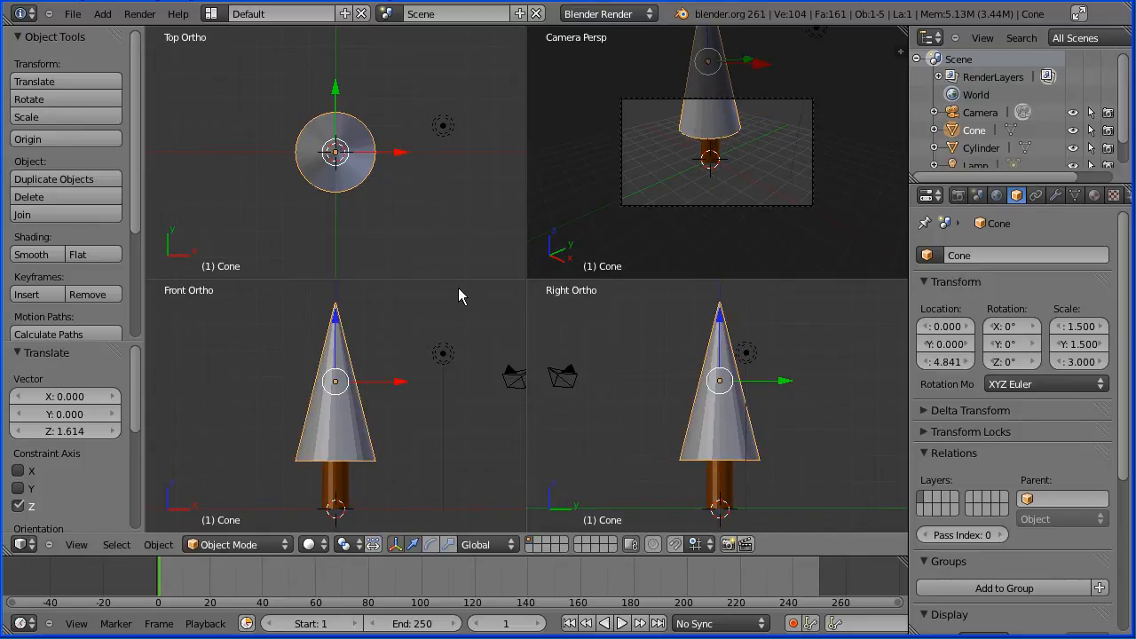
- Create a new material for the cone and name it treeGreen
click(1094, 196)
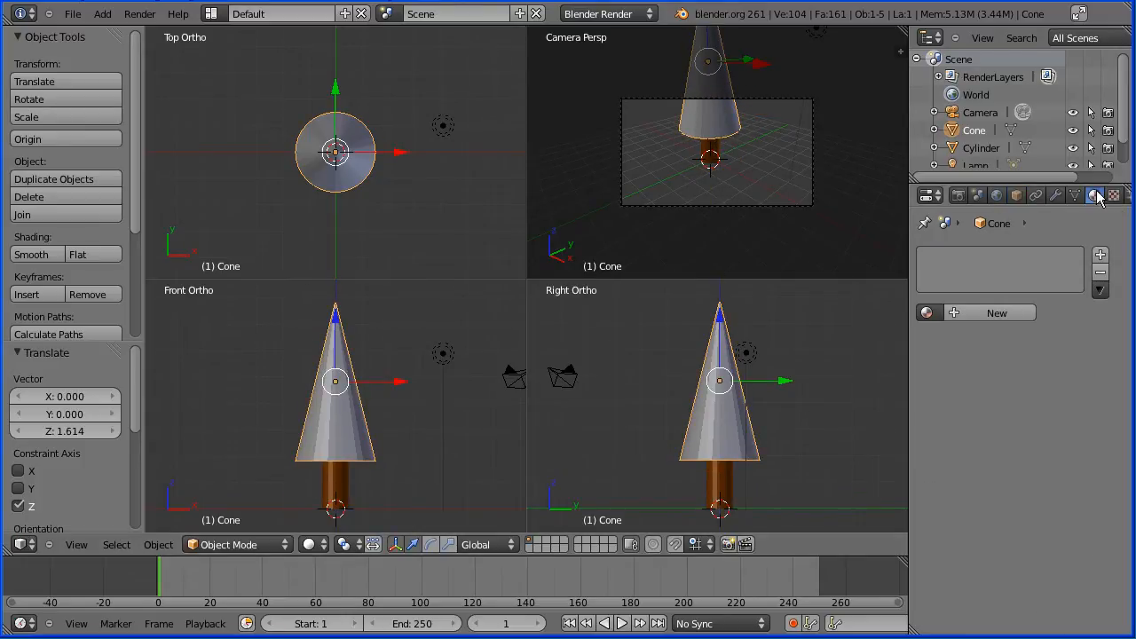
click(956, 315)
click(959, 317)
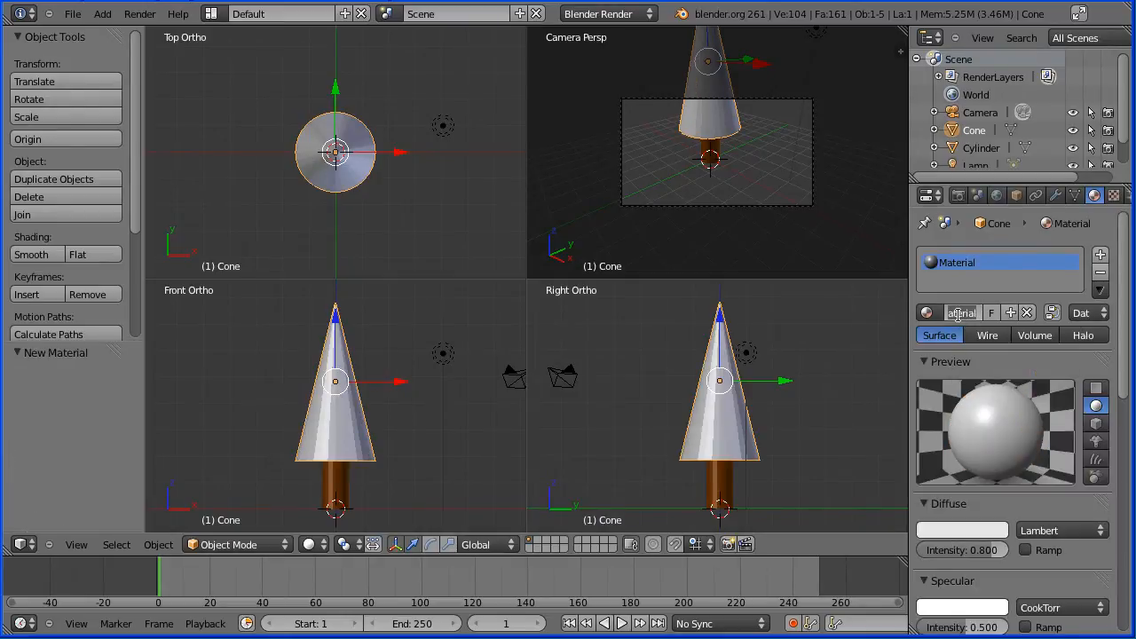
text(rreeGreen)
key(Return)
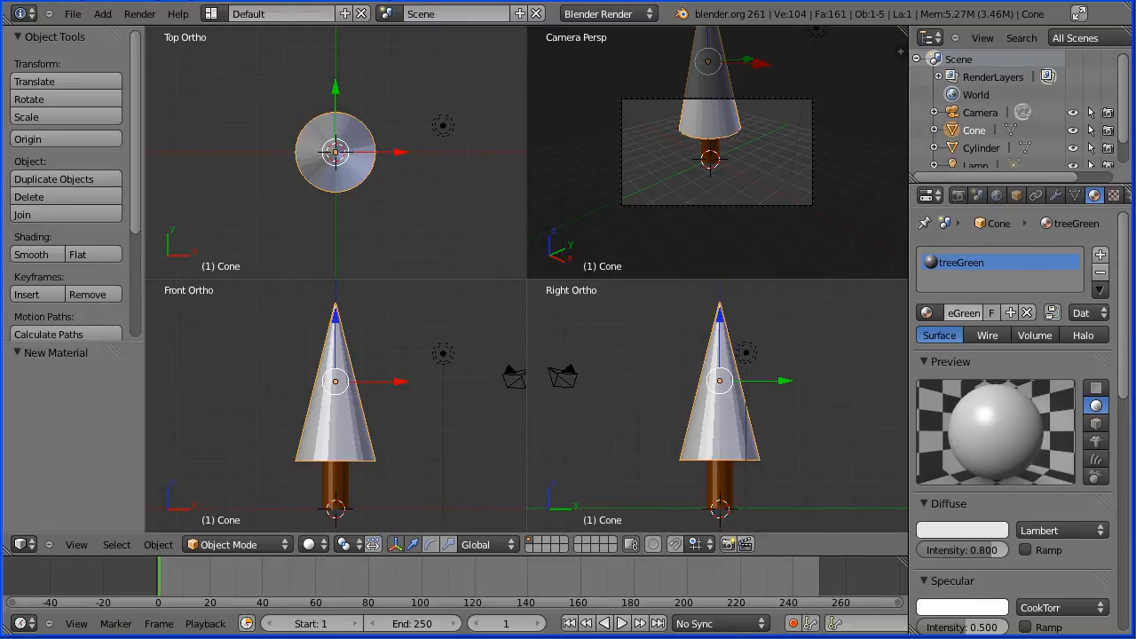
- Set the treeGreen material's diffuse colour to a dark green
click(979, 530)
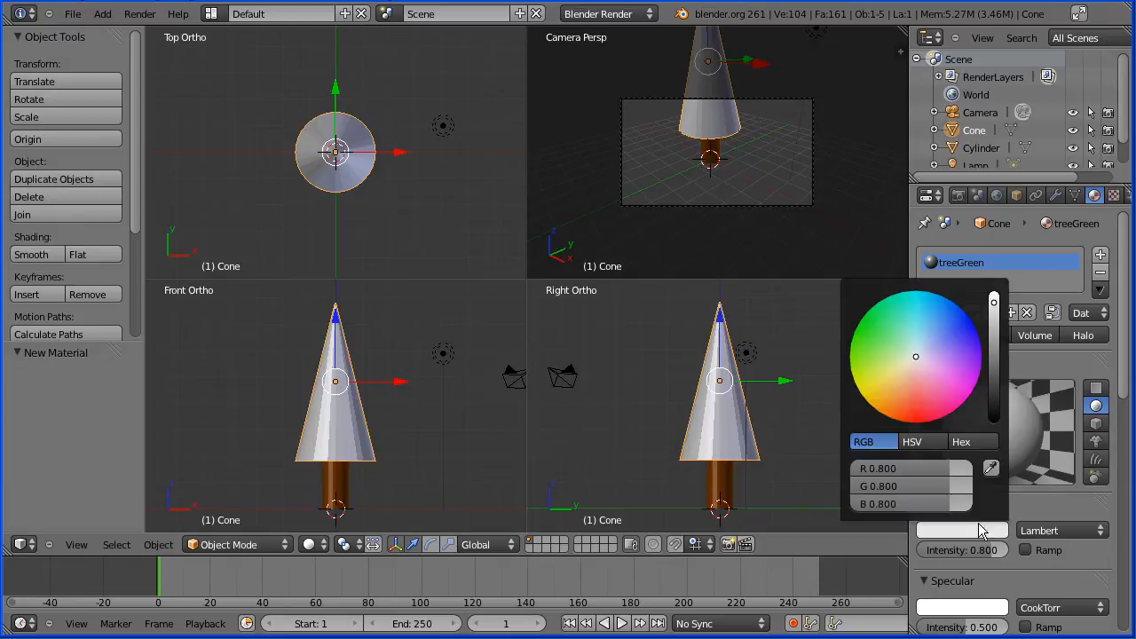
click(849, 348)
drag(847, 352, 850, 337)
drag(999, 300, 994, 362)
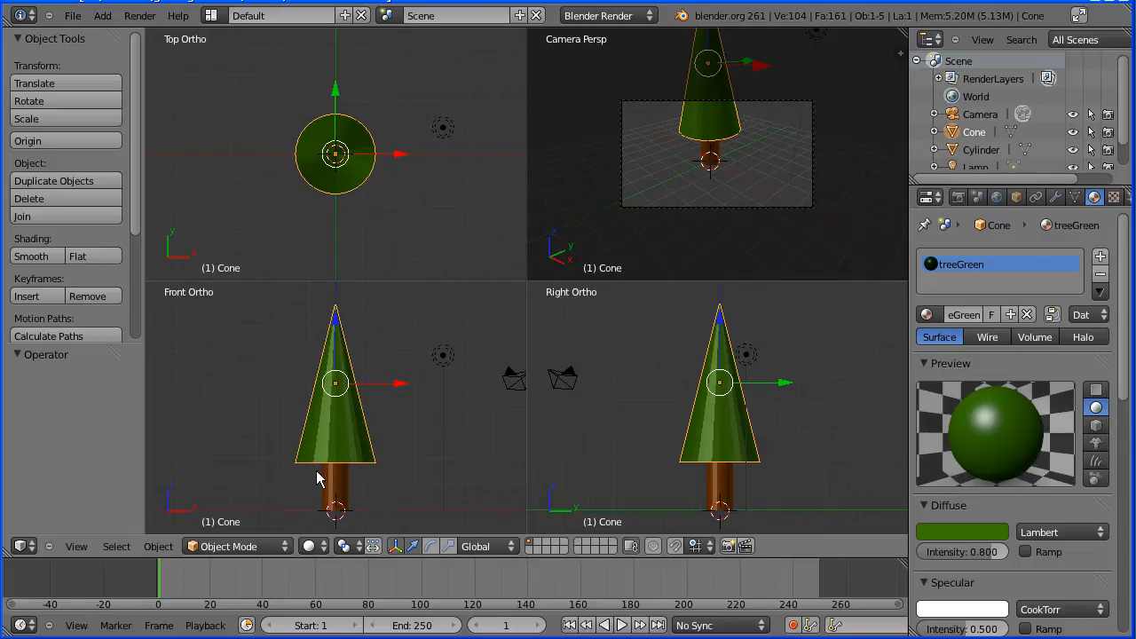
- Duplicate the cone and trunk together and move the copy about 5.75 units along negative X
right_click(334, 486)
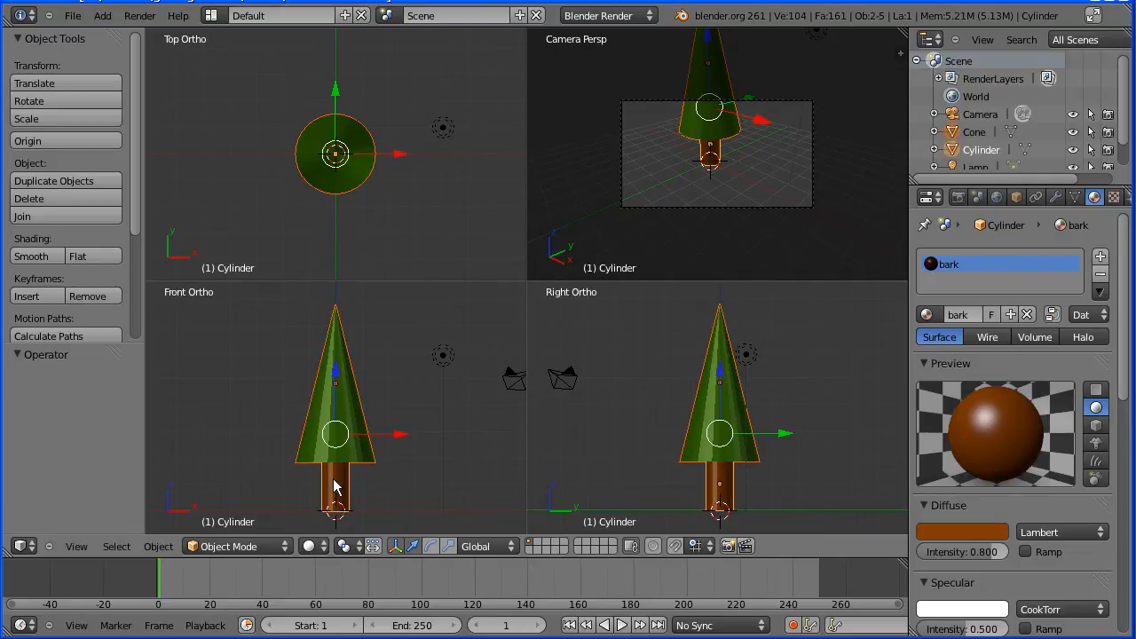
key(shift+d)
click(334, 487)
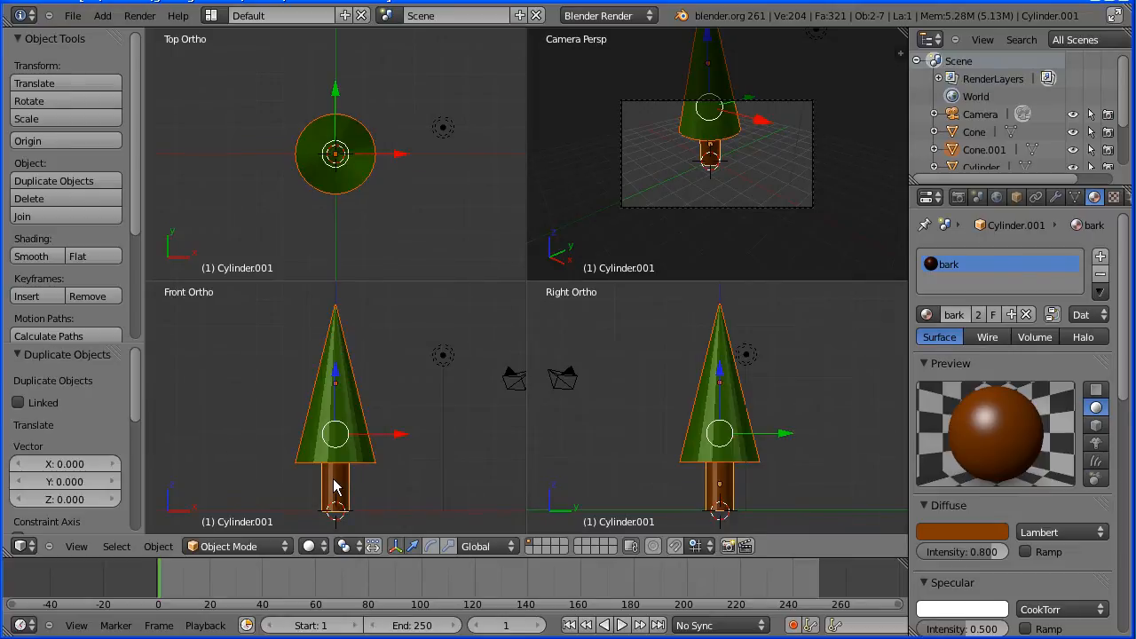
drag(401, 443, 250, 438)
- Delete the original cone from the tree at the origin, keeping its trunk
right_click(345, 422)
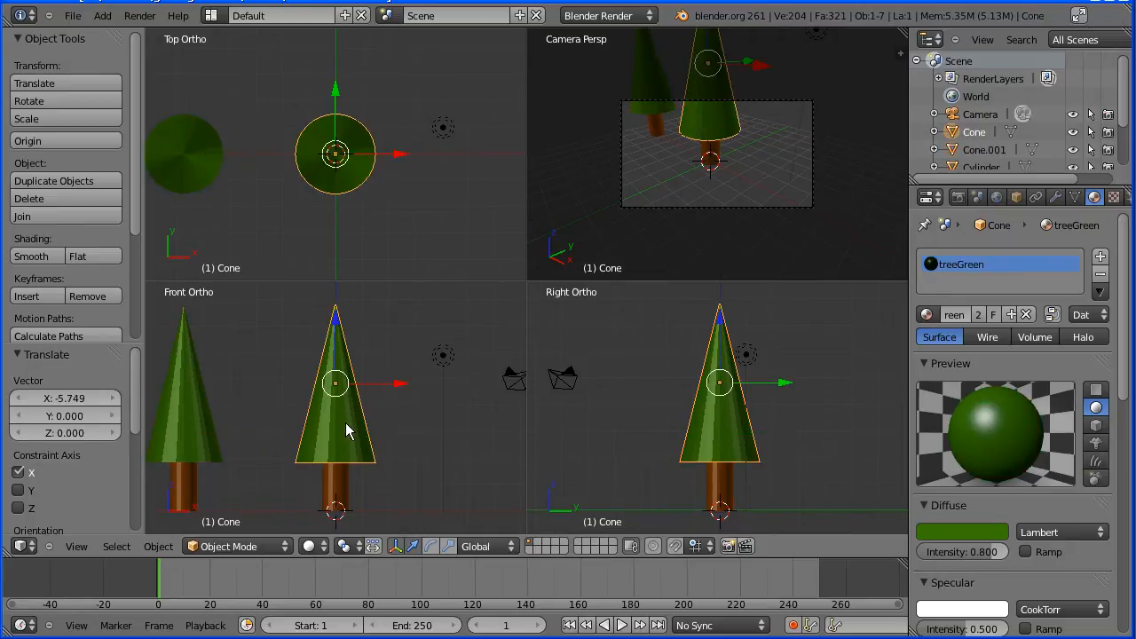
key(x)
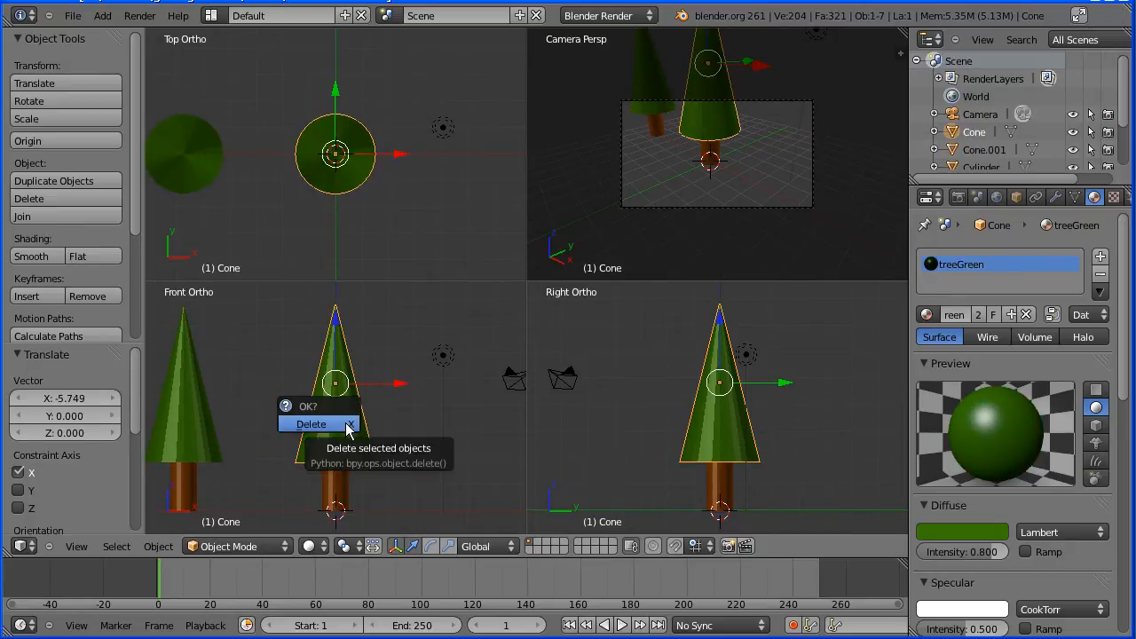
click(336, 421)
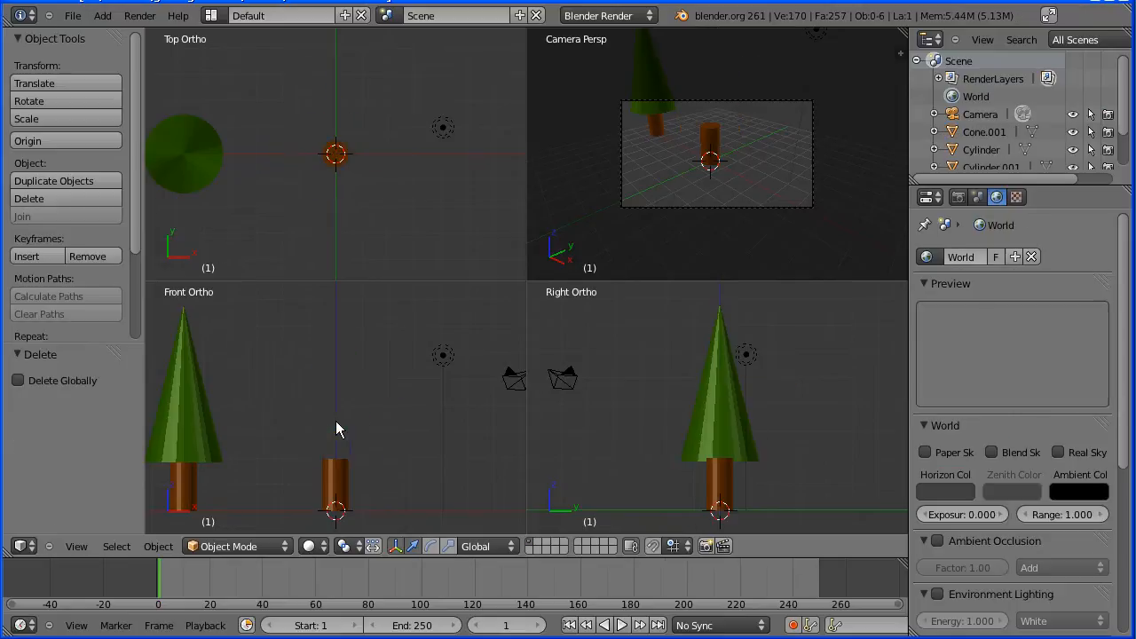
- Add a UV sphere and raise it about 4.71 units along Z above the bare trunk
click(102, 15)
mouse_move(106, 32)
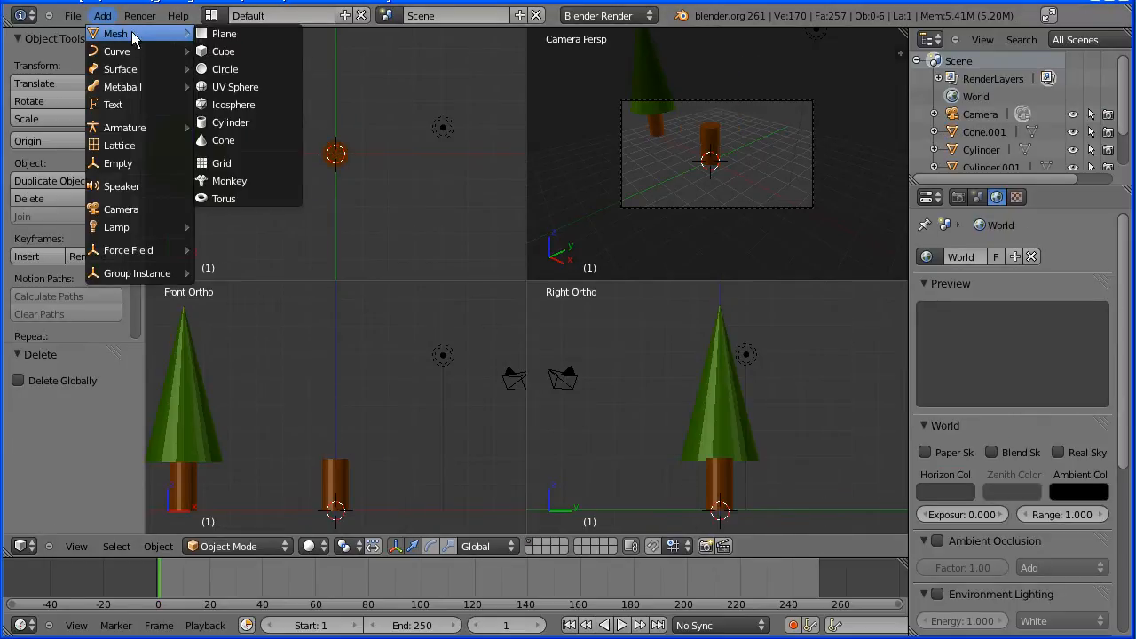
click(285, 86)
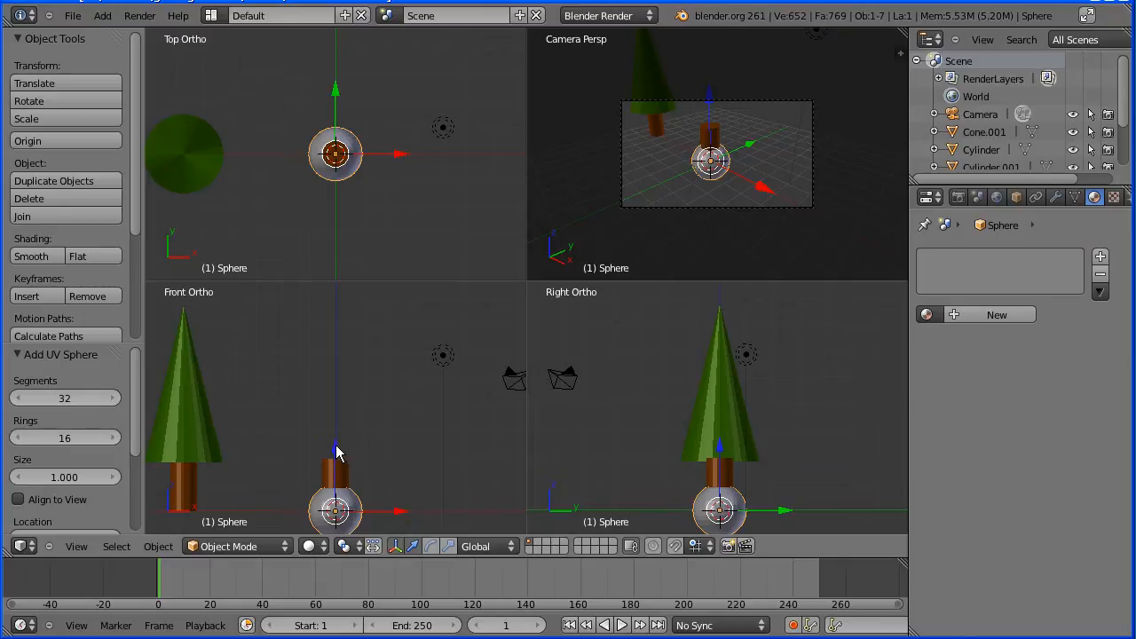
drag(337, 453, 337, 330)
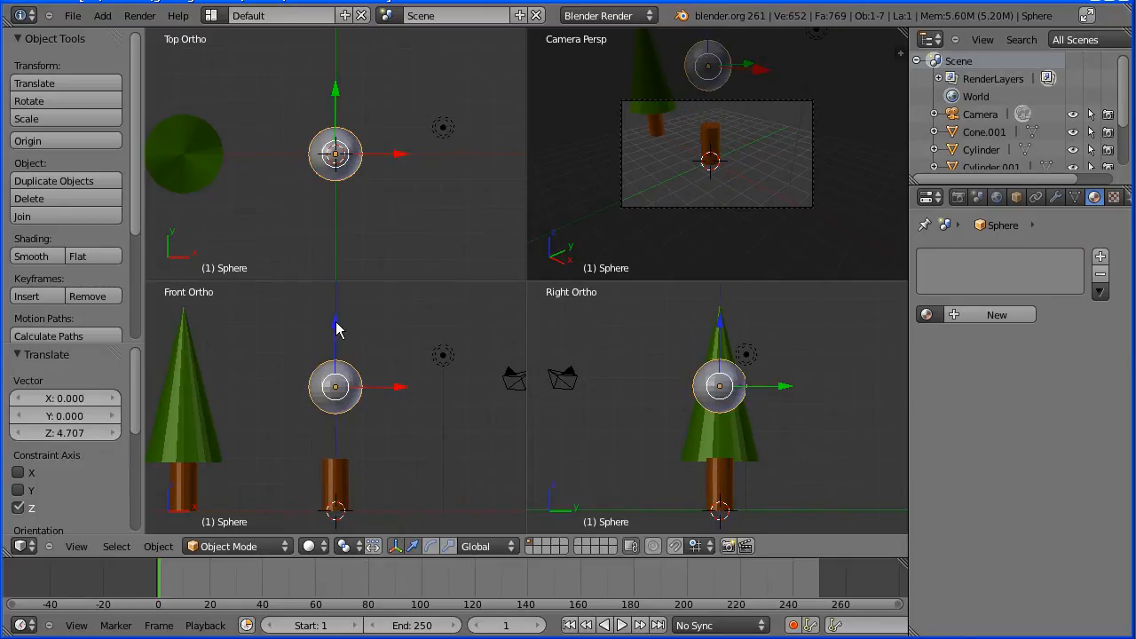
- Scale the sphere uniformly by 2 and lower it about 0.94 units along Z onto the trunk
key(s)
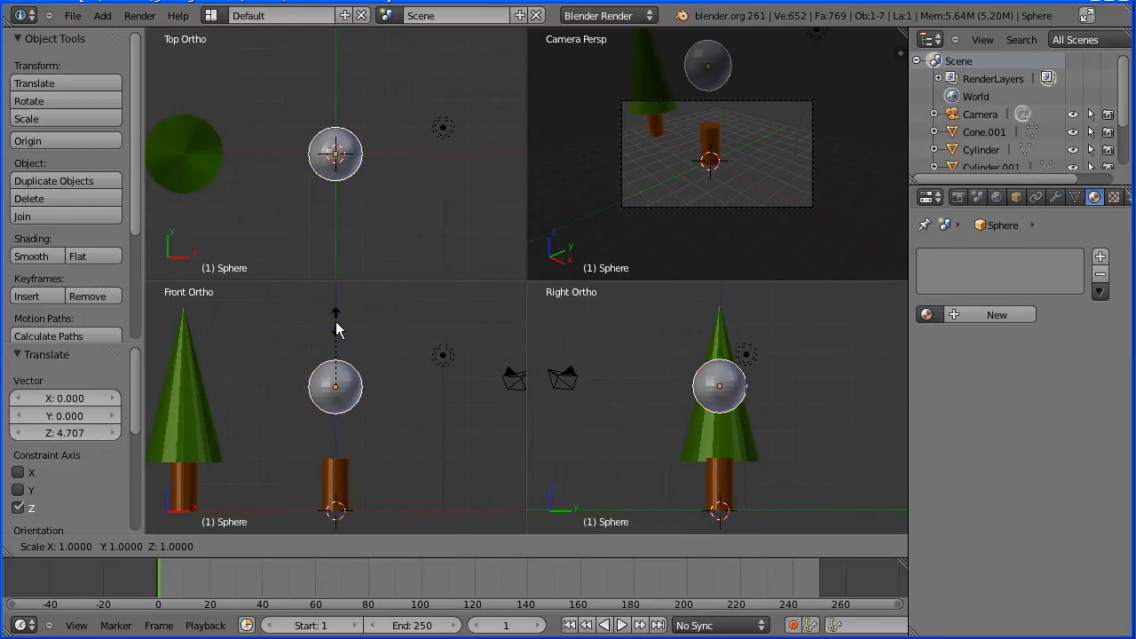
text(2)
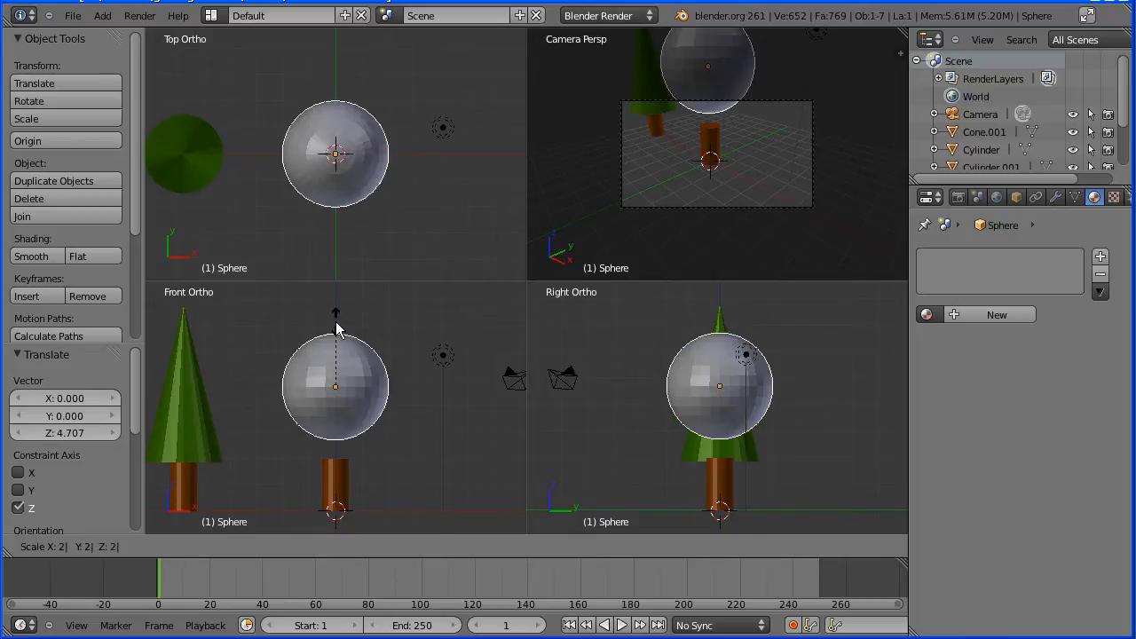
key(Return)
drag(336, 329, 333, 354)
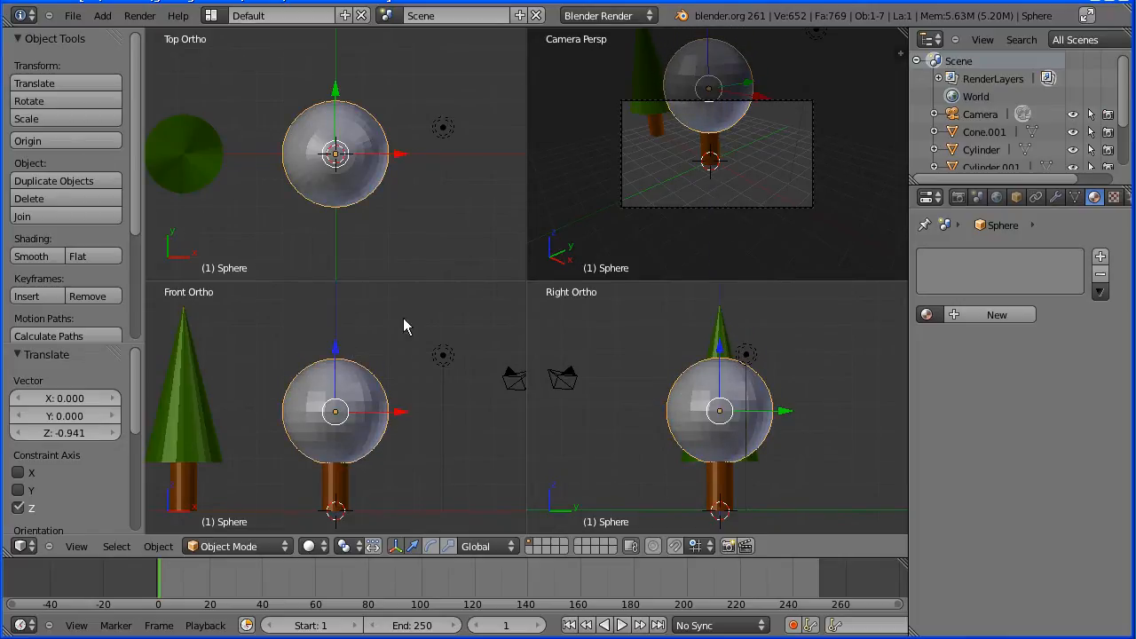
- Assign the existing treeGreen material to the sphere and join the sphere with the trunk beneath it
click(927, 315)
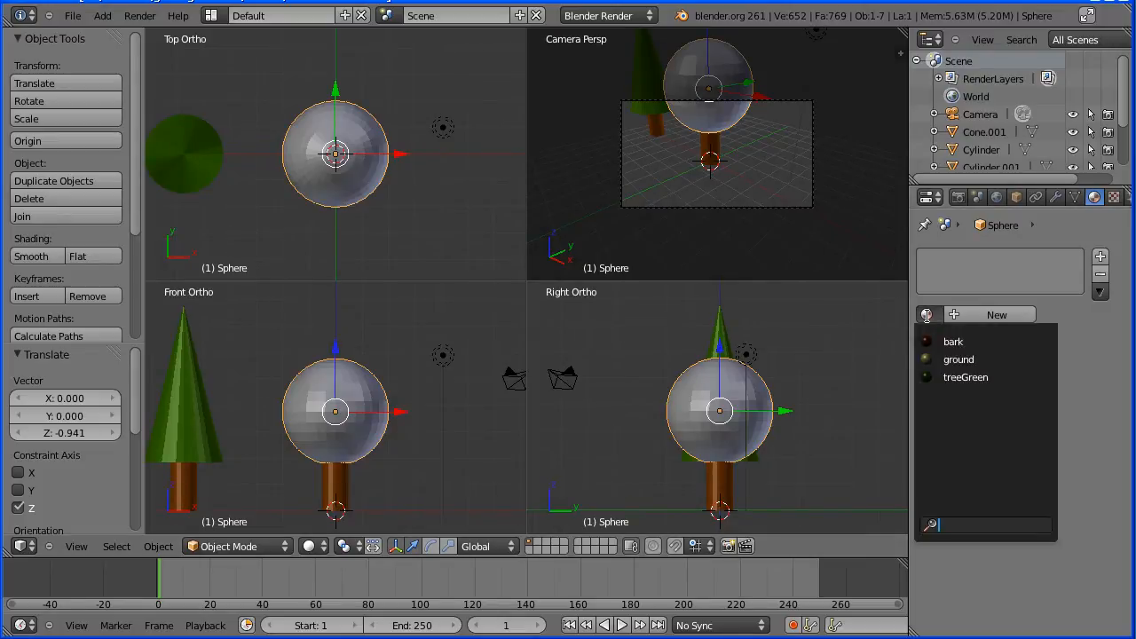
click(966, 377)
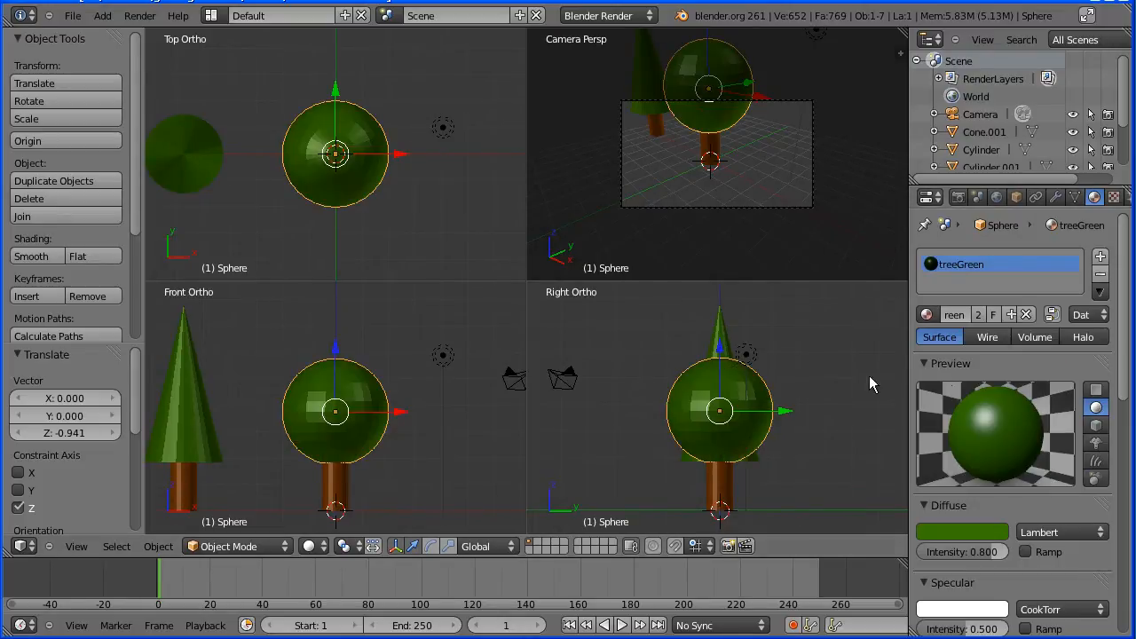
shift+right_click(340, 485)
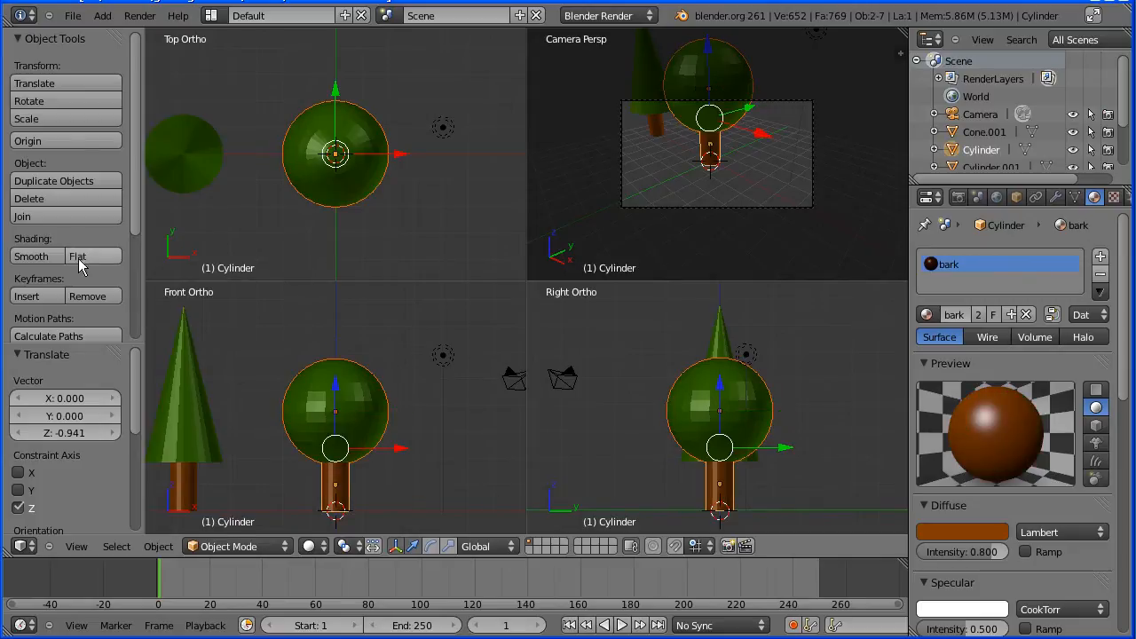
click(61, 216)
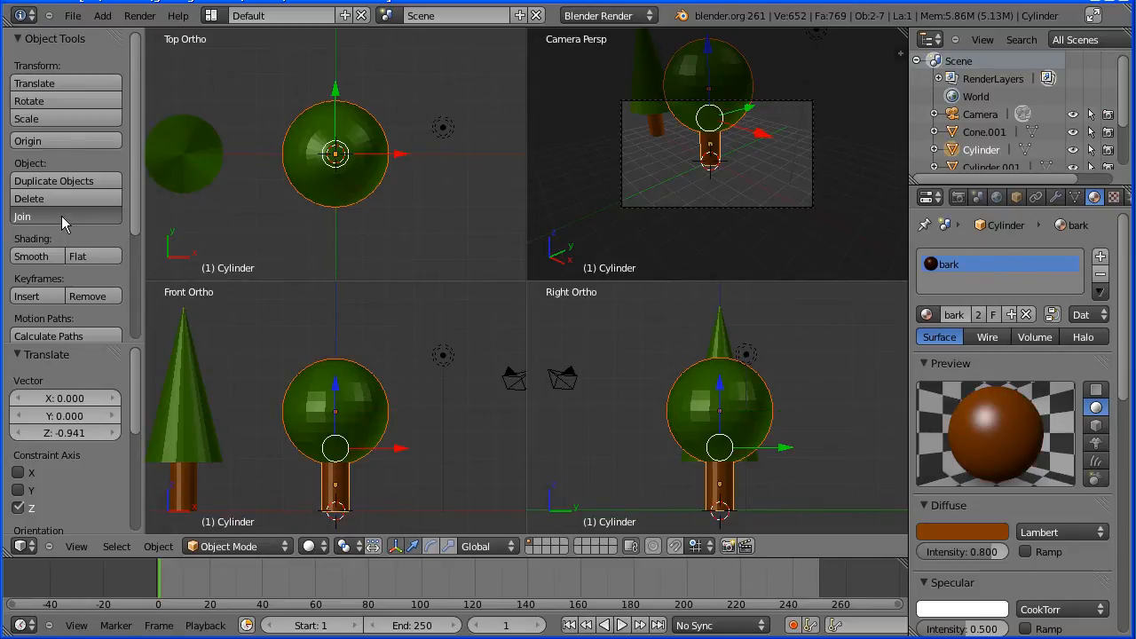
- Rename the joined sphere and trunk object as roundTree
click(1016, 197)
click(981, 258)
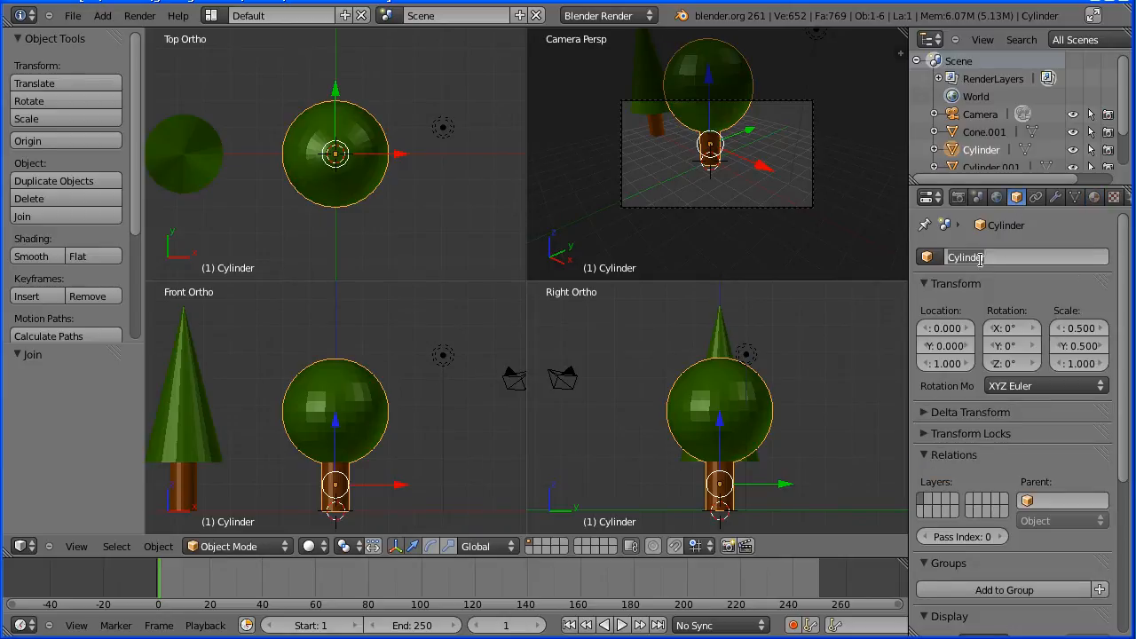
text(roundTree)
key(Return)
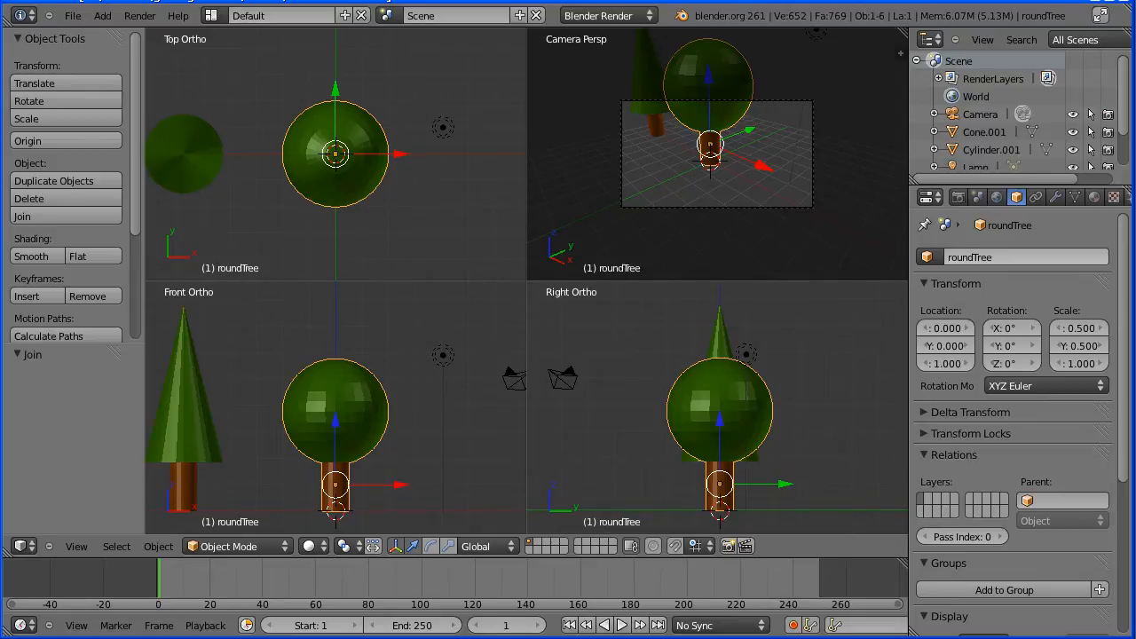
- Join the duplicated cone with its trunk and rename the resulting object as evergreen
right_click(184, 416)
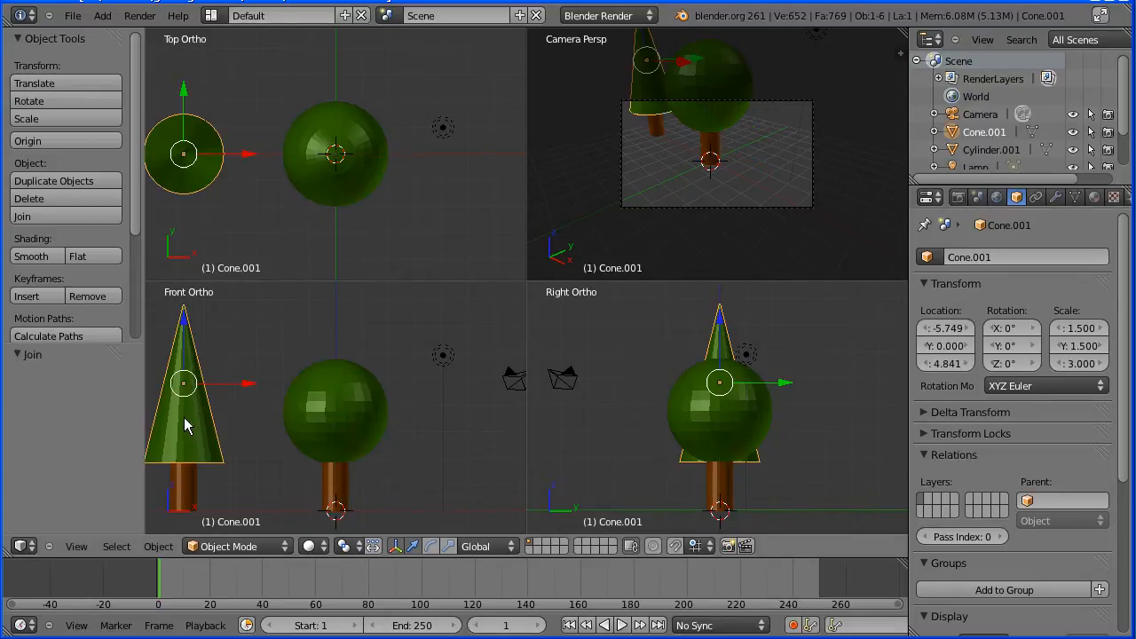
shift+right_click(184, 489)
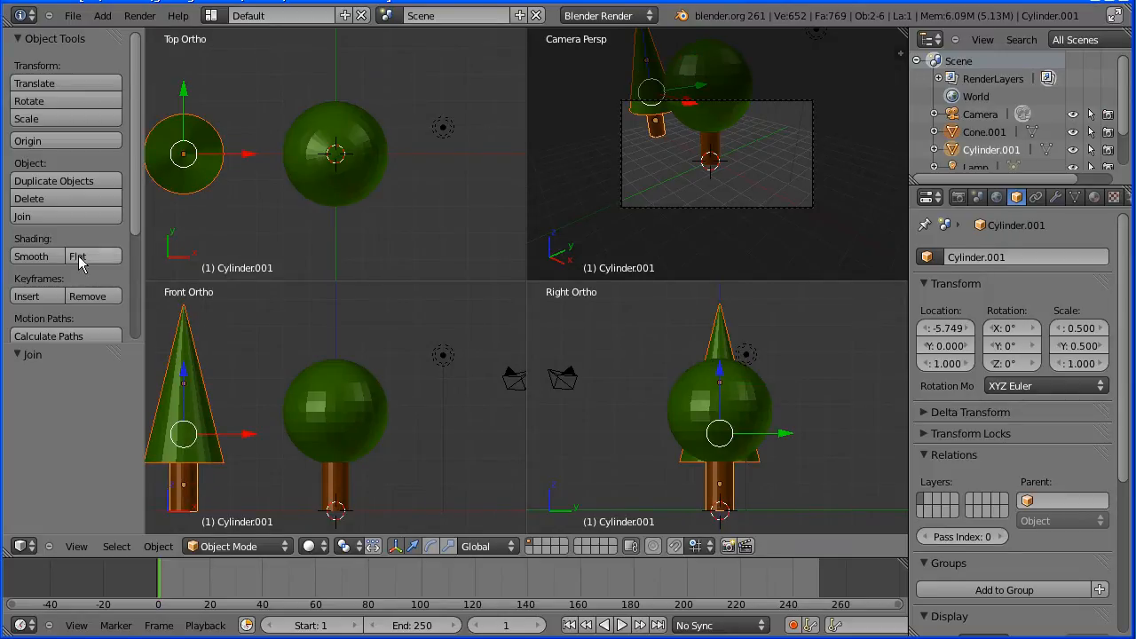
click(70, 216)
click(991, 256)
text(evergreen)
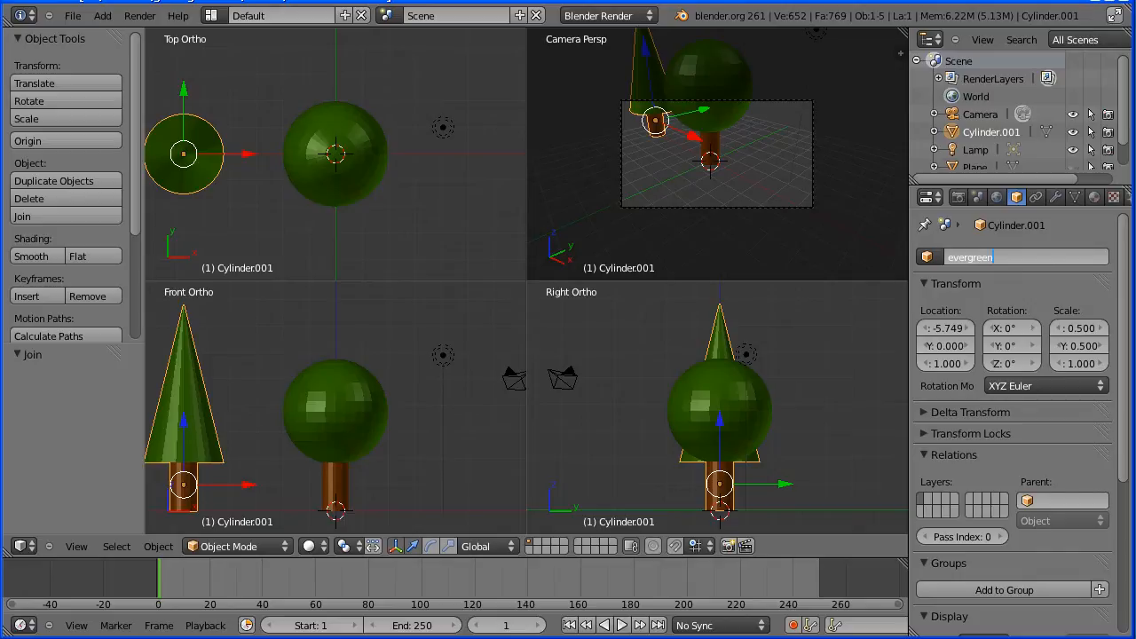
key(Return)
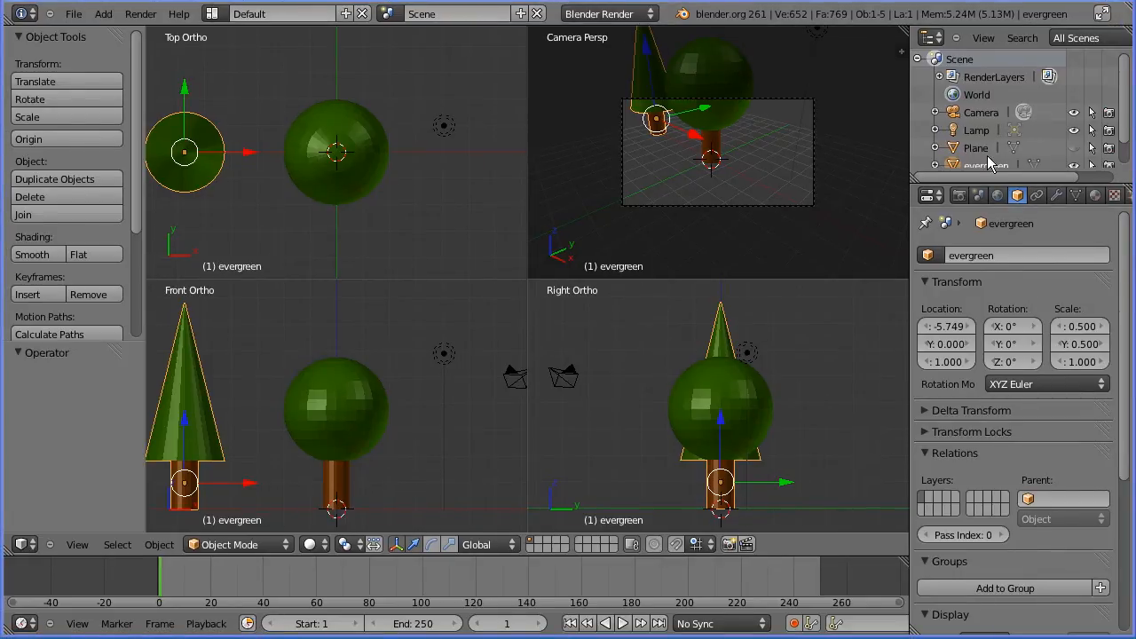
- Unhide the ground plane in the viewports and show its full width around the trees in the top view
click(1074, 147)
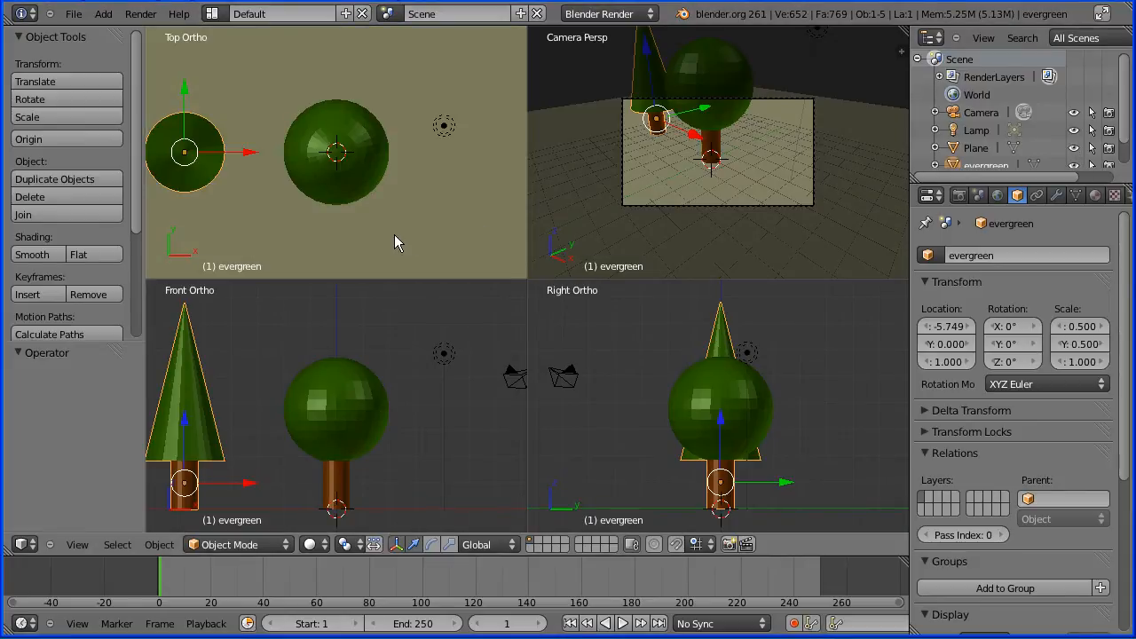
scroll(396, 236, down, 2)
scroll(394, 238, down, 3)
scroll(394, 236, down, 1)
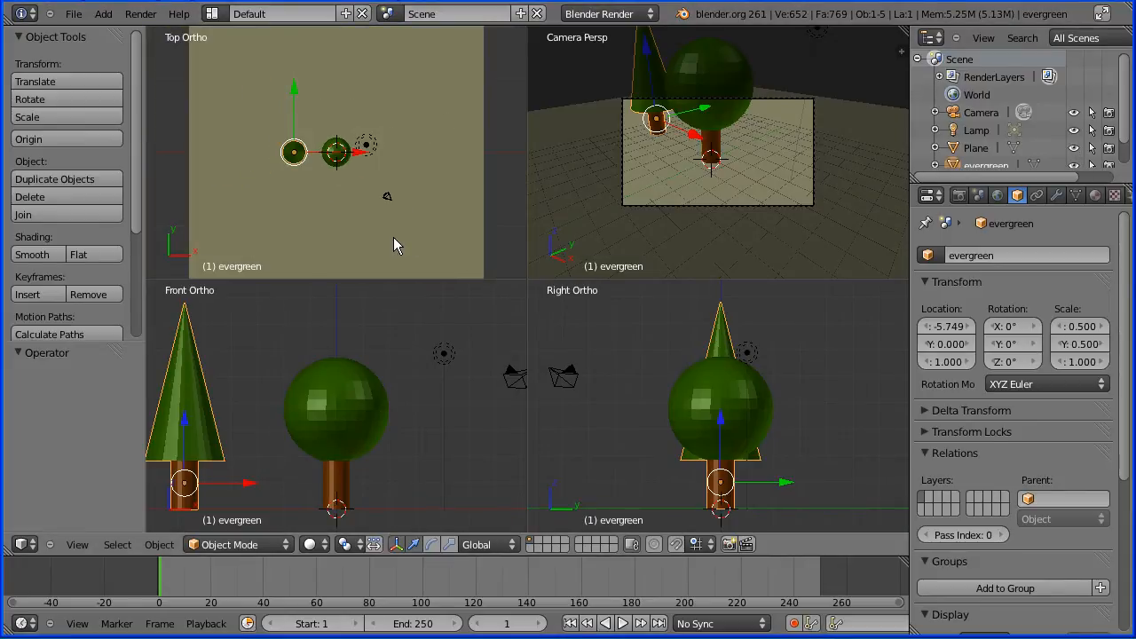
- Move the evergreen to the back-left corner area of the ground plane, at about X -12.1, Y 13.4
scroll(429, 436, down, 3)
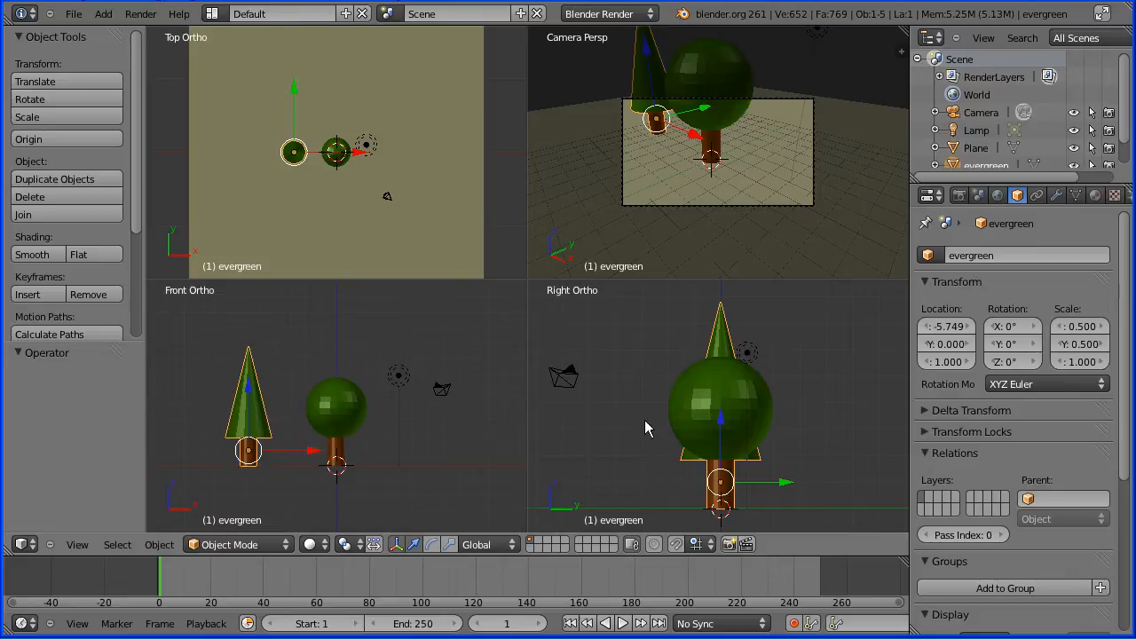
scroll(644, 429, down, 2)
scroll(645, 429, down, 1)
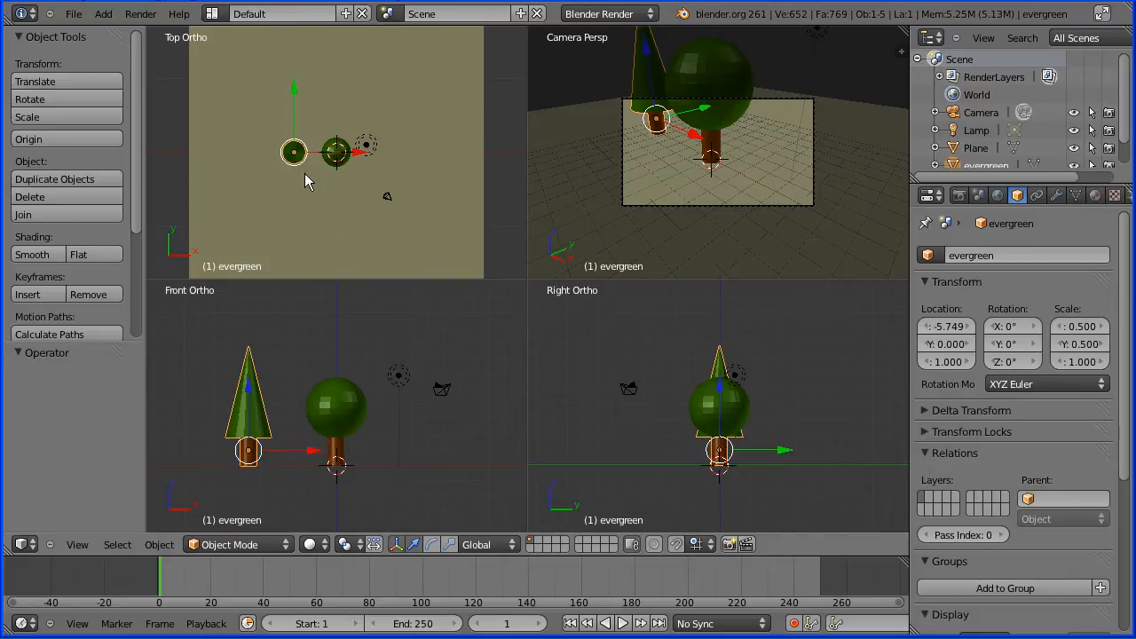
drag(298, 159, 253, 65)
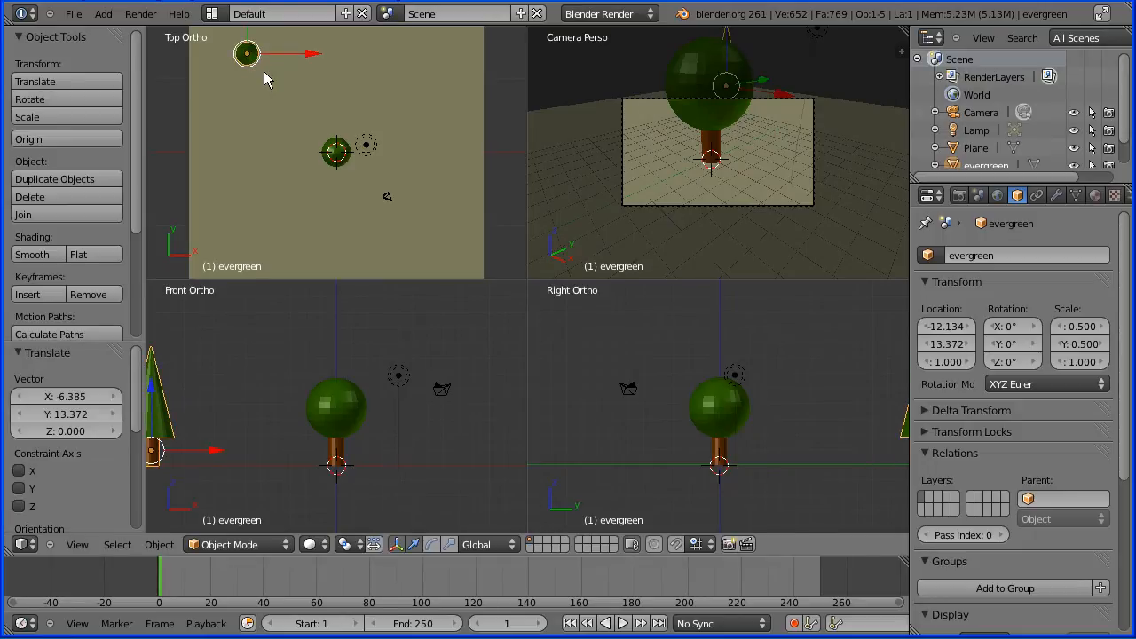
- Duplicate the evergreen twice to form a cluster, placing the copies at about X -6.2, Y 13.6 and X -8.6, Y 9.2
key(shift+d)
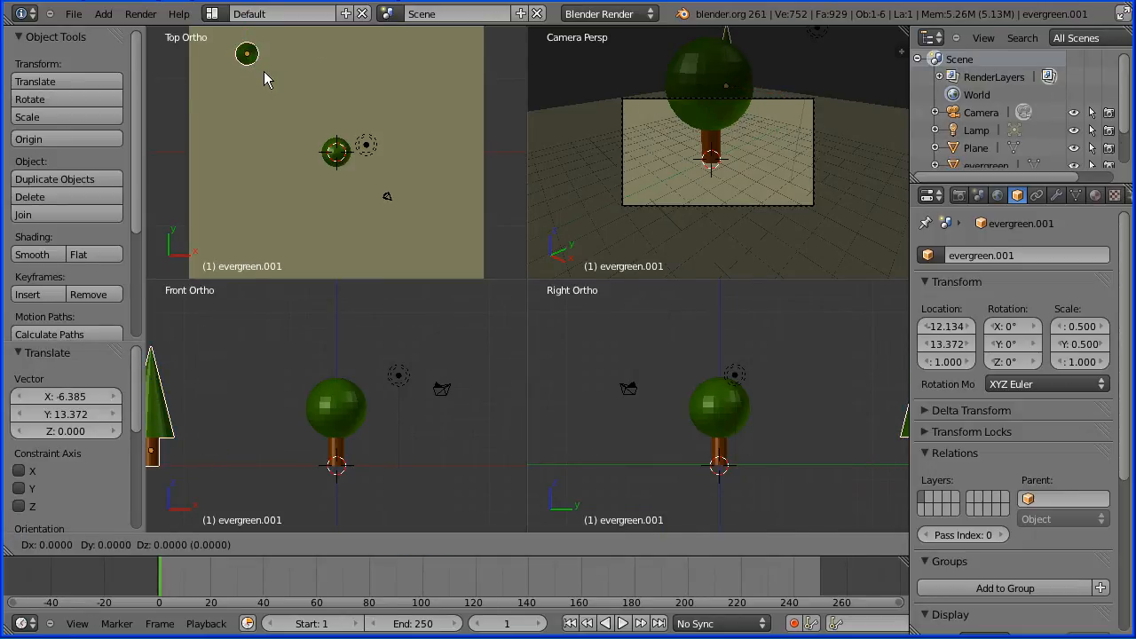
click(307, 77)
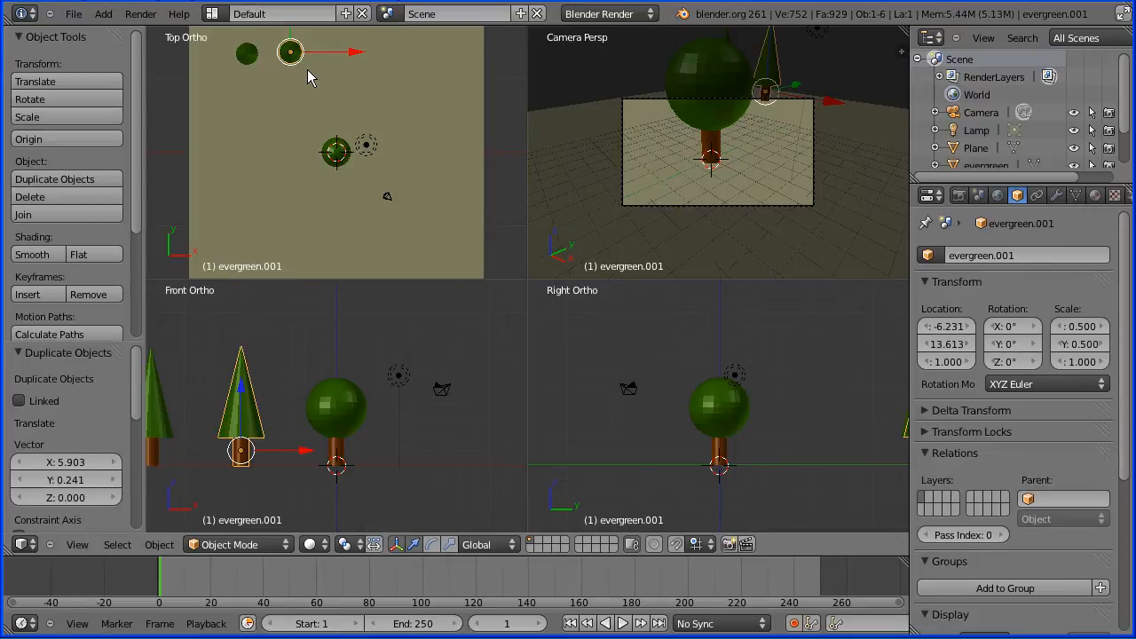
key(shift+d)
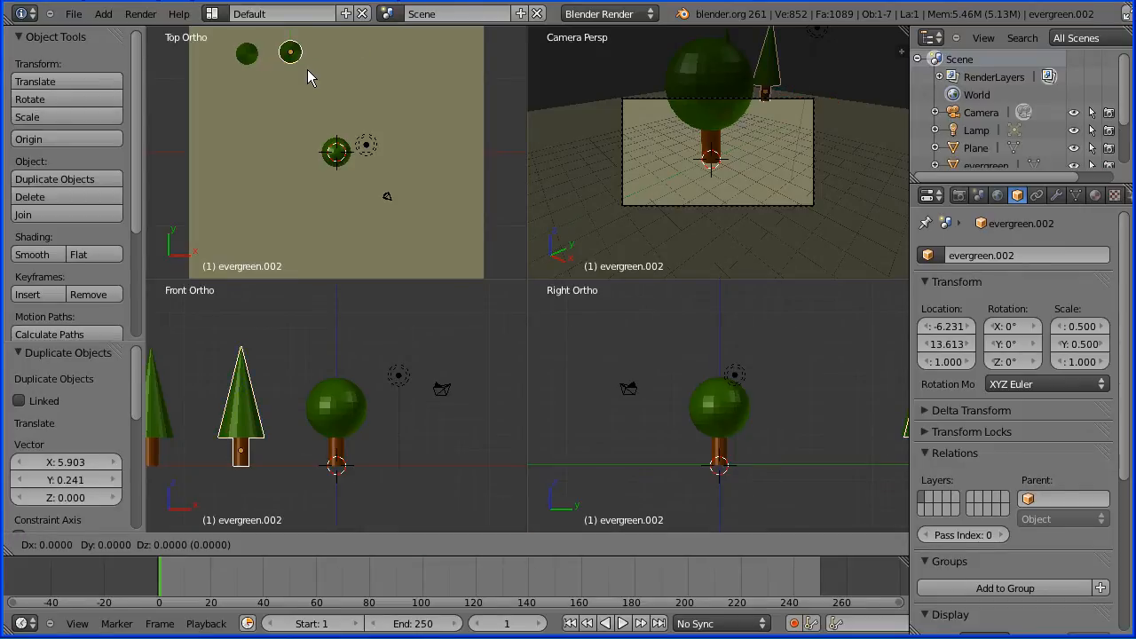
click(289, 102)
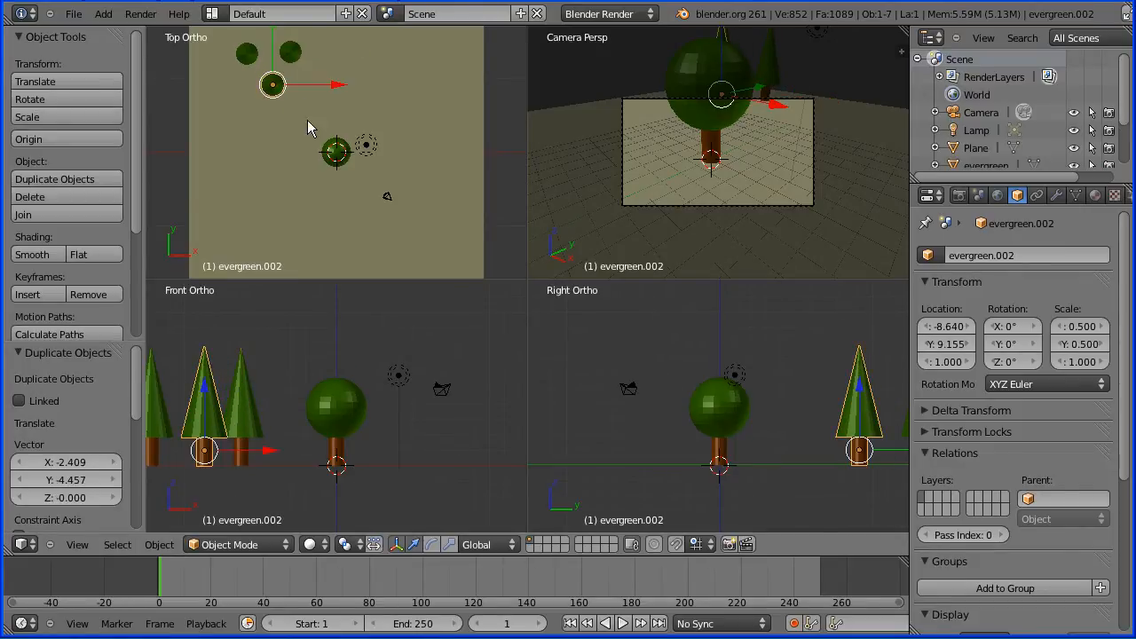
- Move the roundTree from the origin to the back-right area of the ground plane, at about X 7.1, Y 12.9
right_click(339, 155)
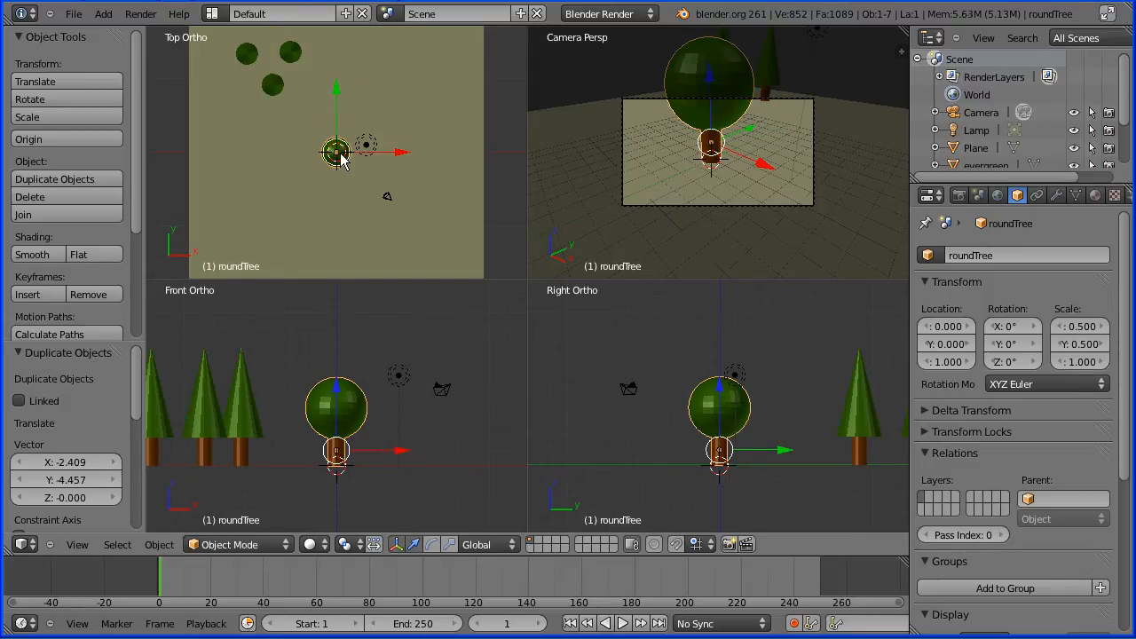
key(g)
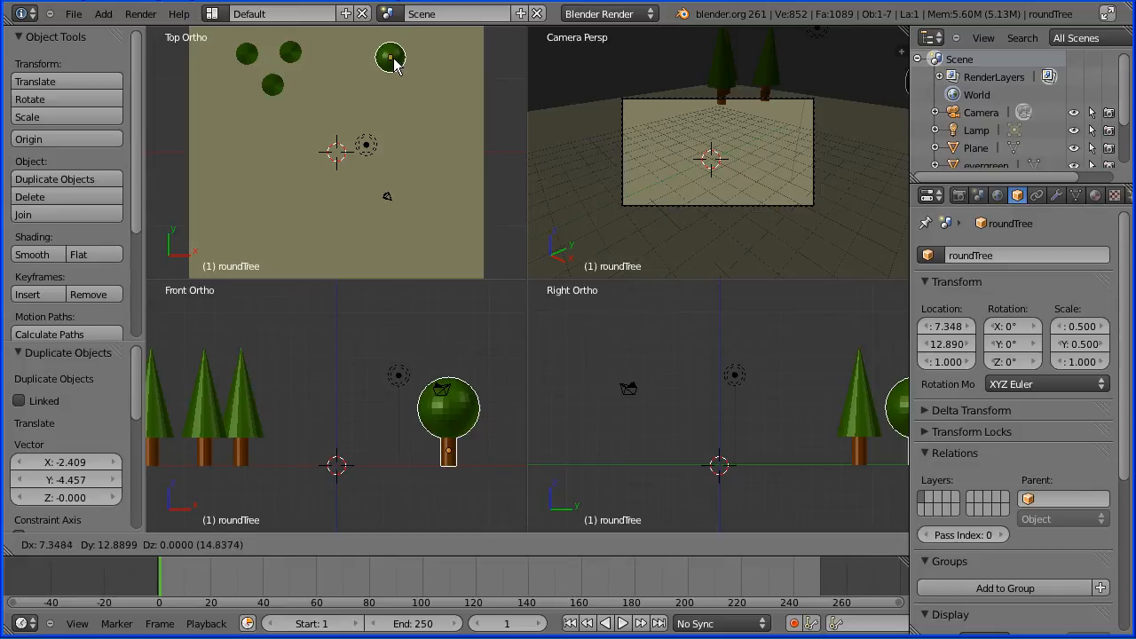
click(394, 59)
- Duplicate the roundTree twice to form a cluster, placing the copies at about X 13.5, Y 13.0 and X 10.6, Y 8.0
key(shift+d)
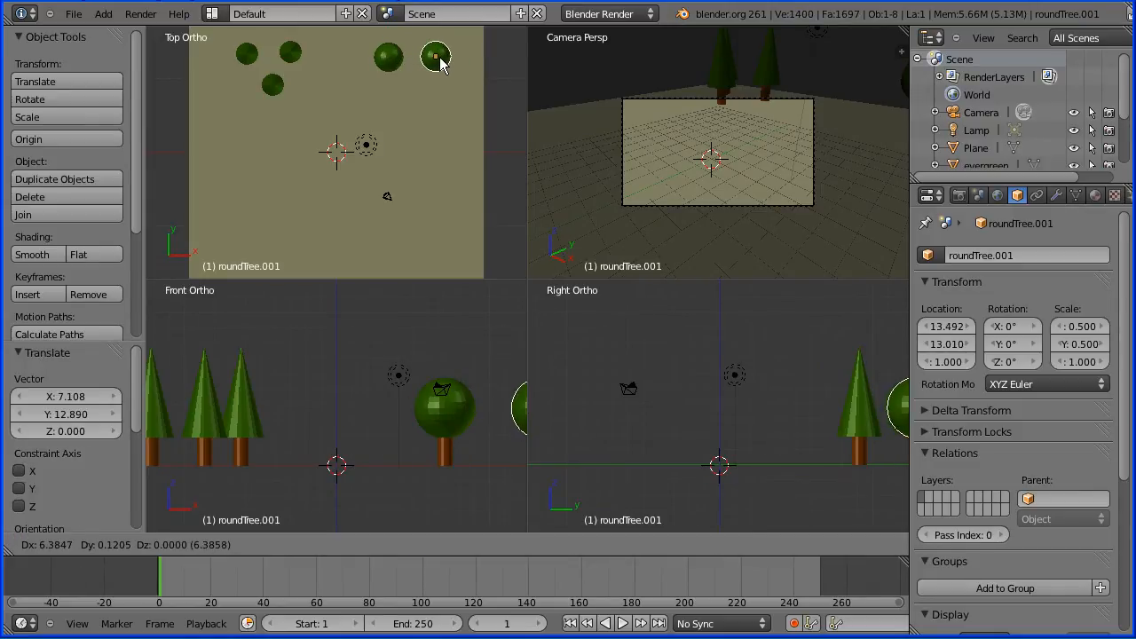
click(441, 67)
key(shift+d)
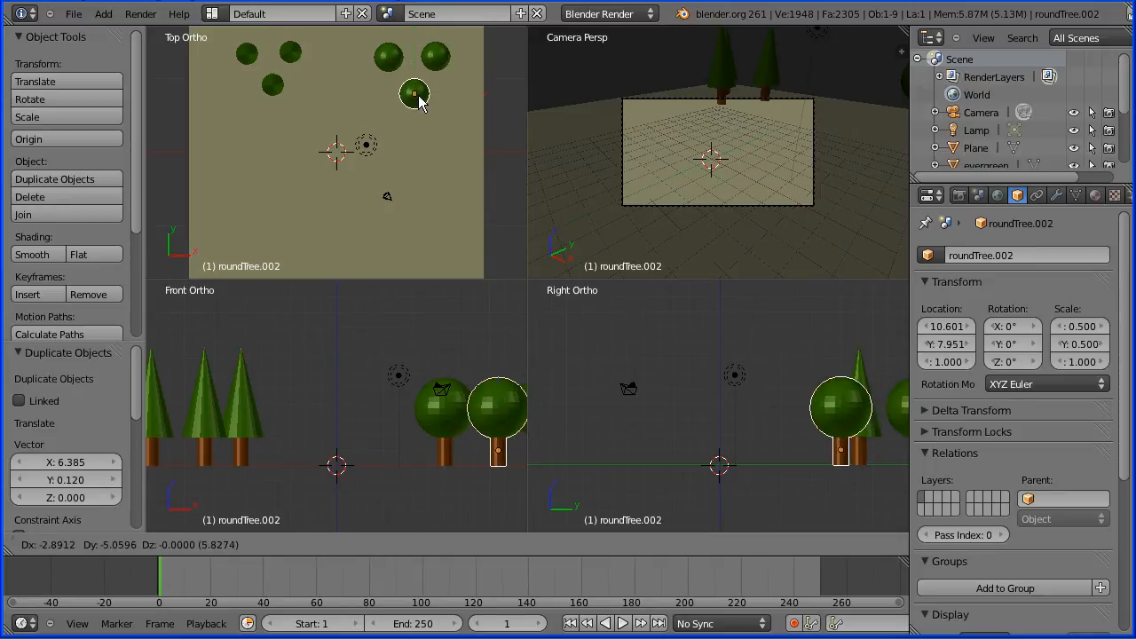
click(419, 102)
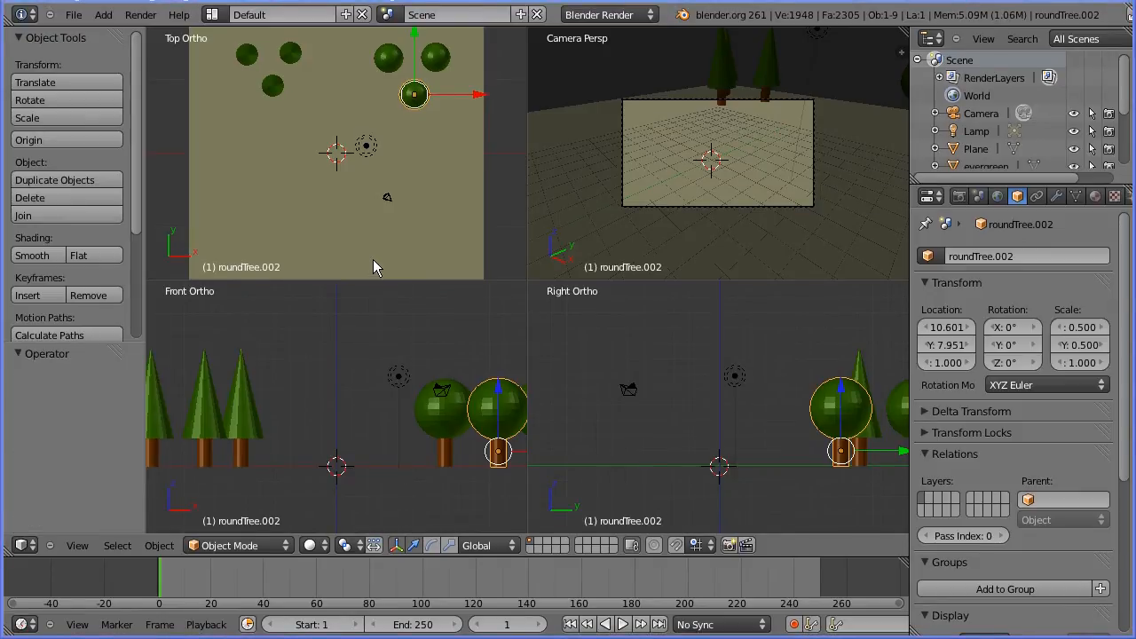
- Append the MonkeyMan object from manTut9.blend in the G:\blender\gettingStarted folder
click(74, 15)
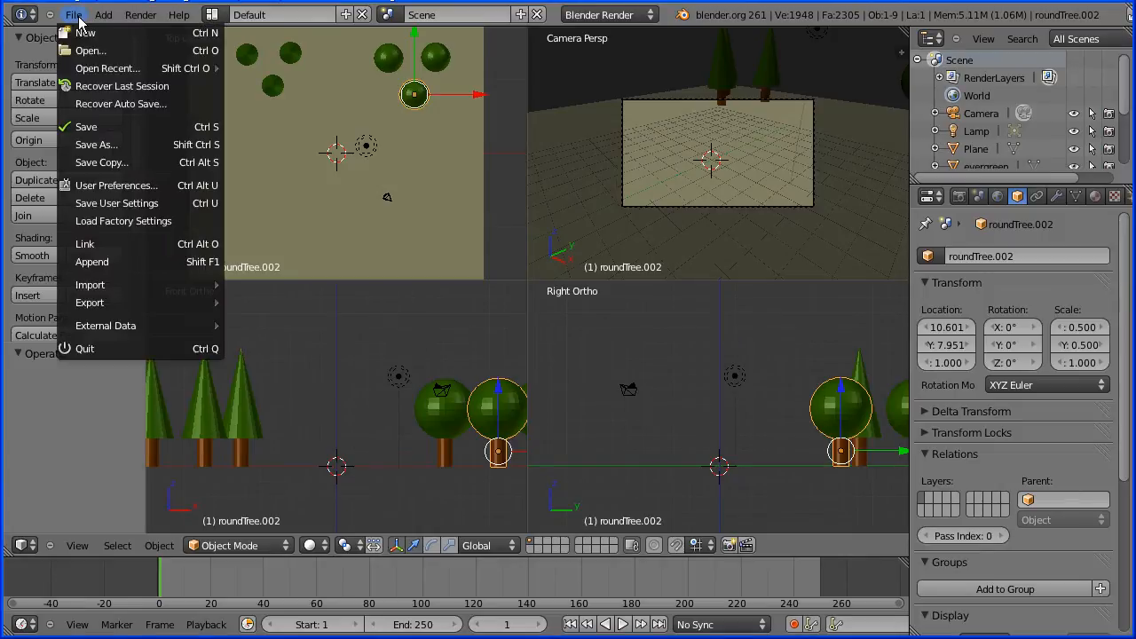
click(124, 262)
click(59, 291)
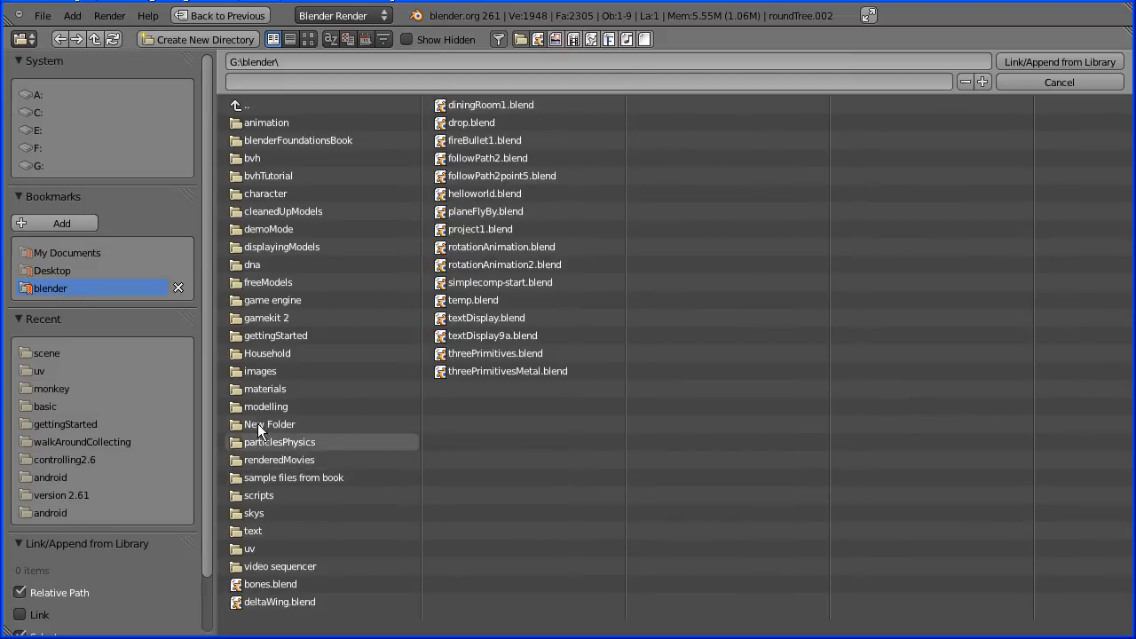
click(261, 335)
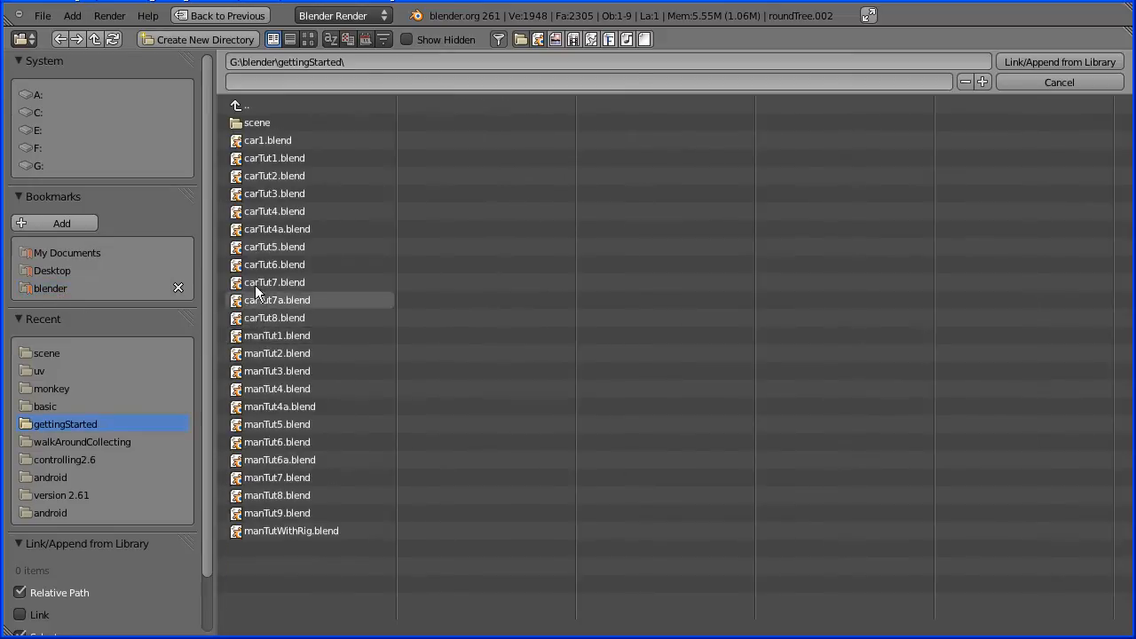
click(270, 516)
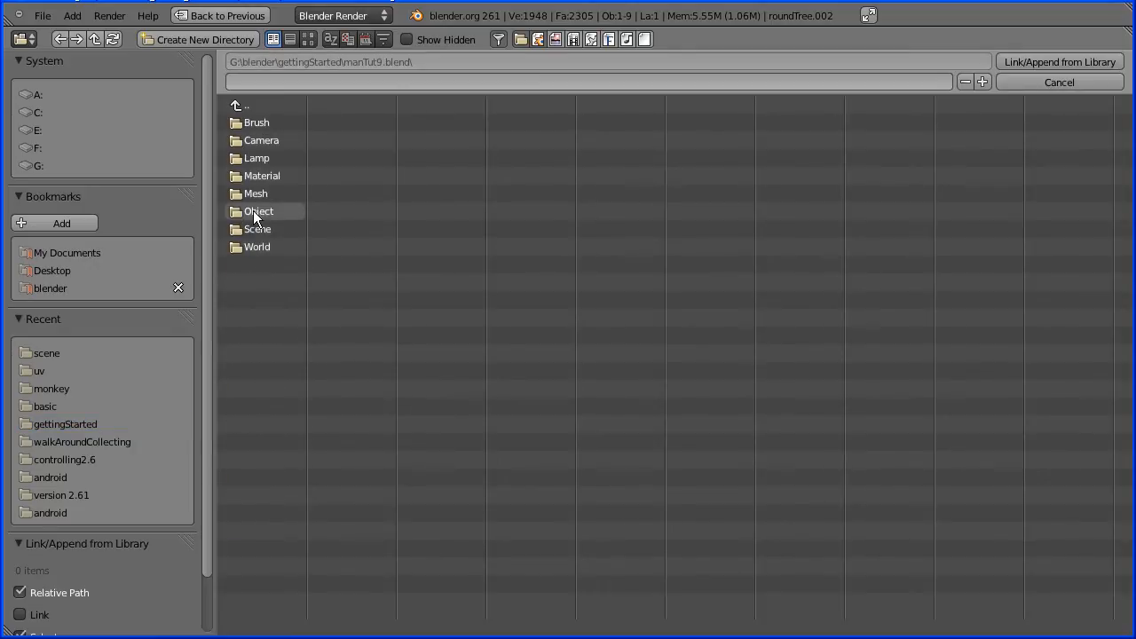
click(255, 211)
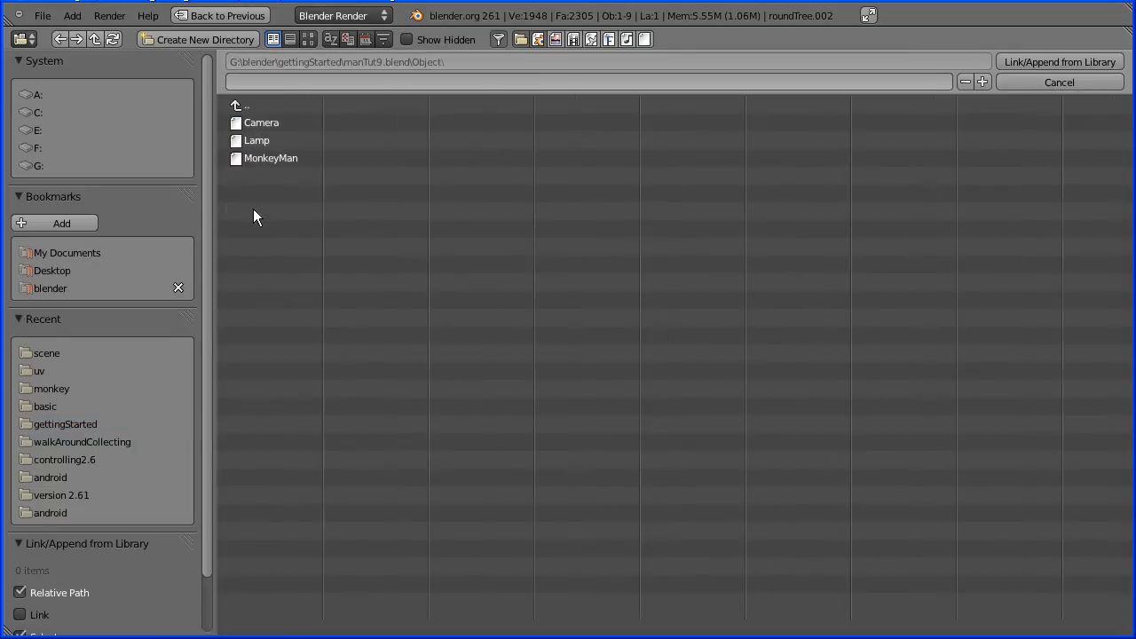
click(265, 157)
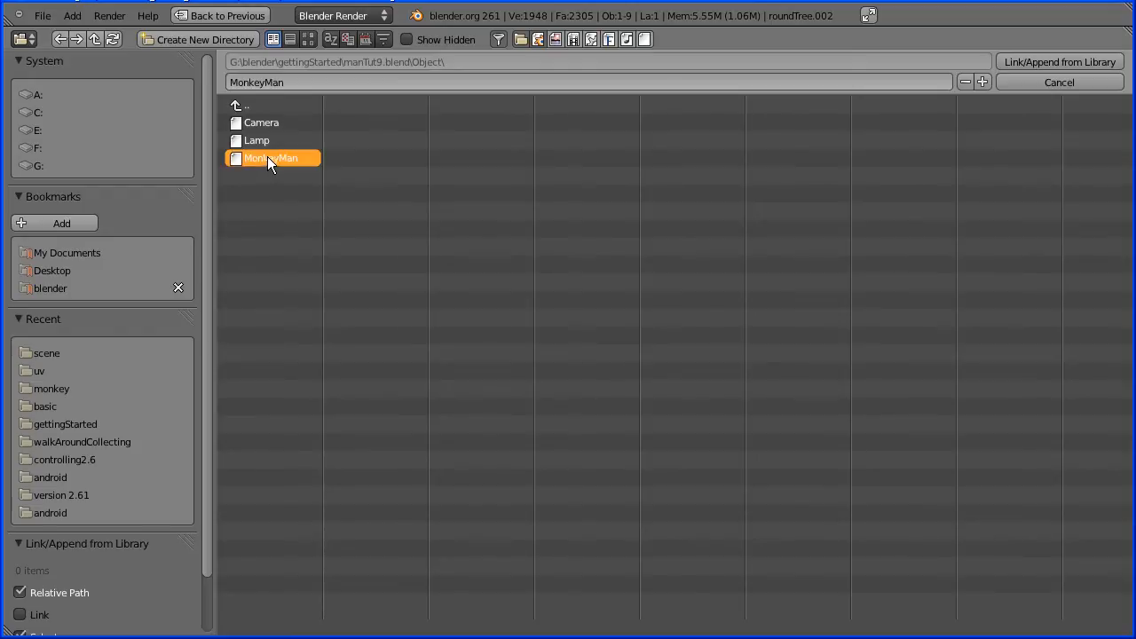
click(1059, 61)
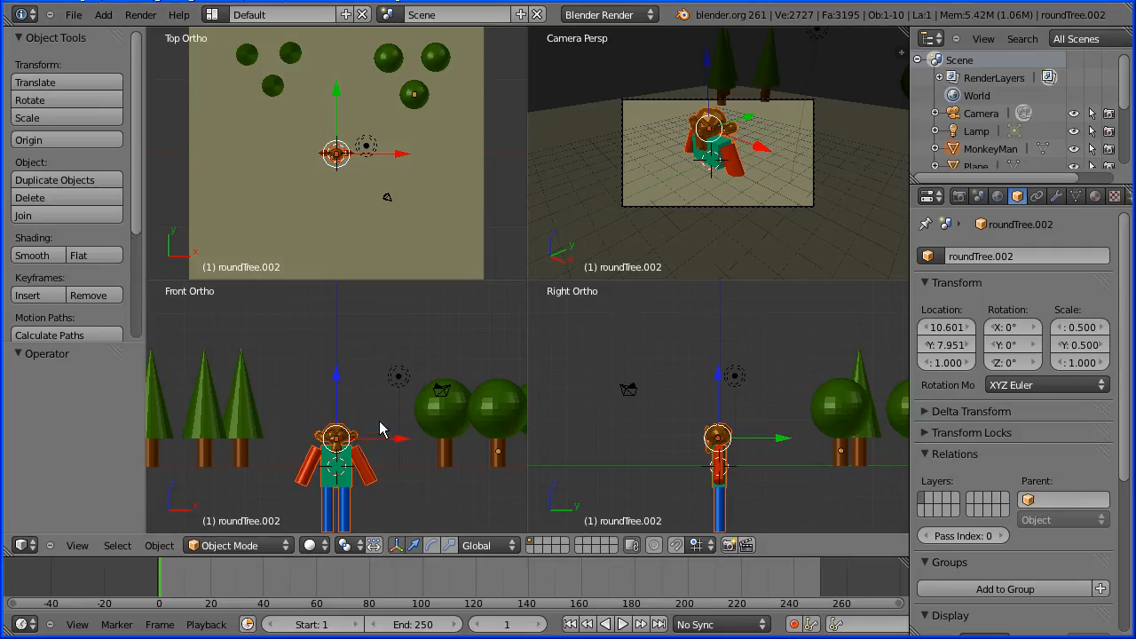
- Scale MonkeyMan to about 0.47 and move it up about 1.16 onto the ground and along negative X towards the evergreens
key(s)
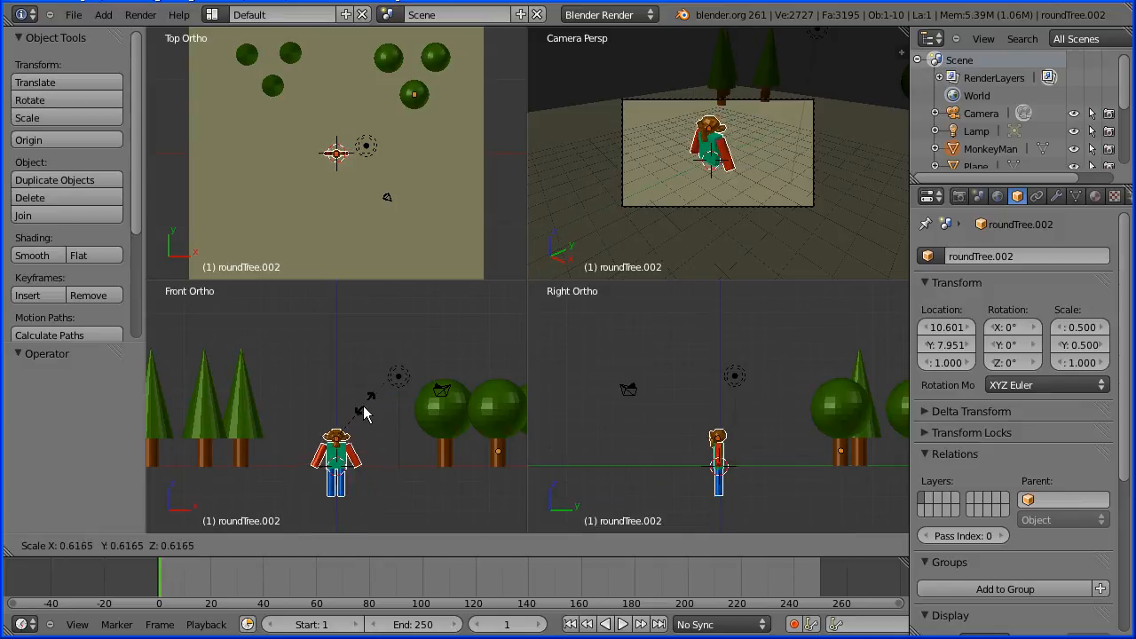
click(359, 412)
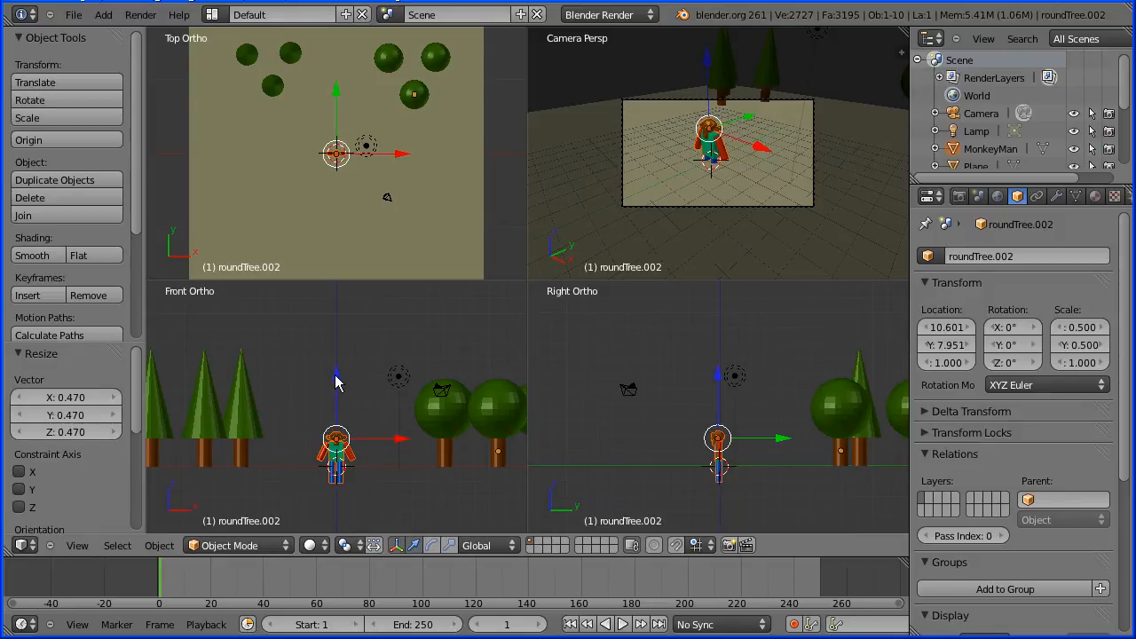
drag(336, 380, 338, 364)
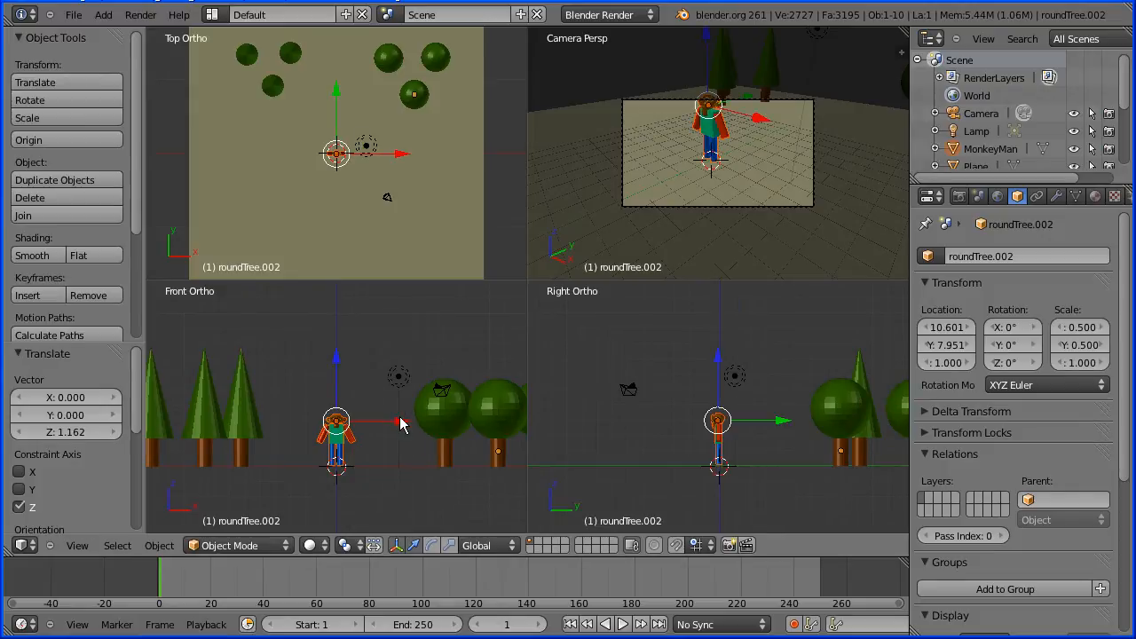
drag(399, 425, 320, 426)
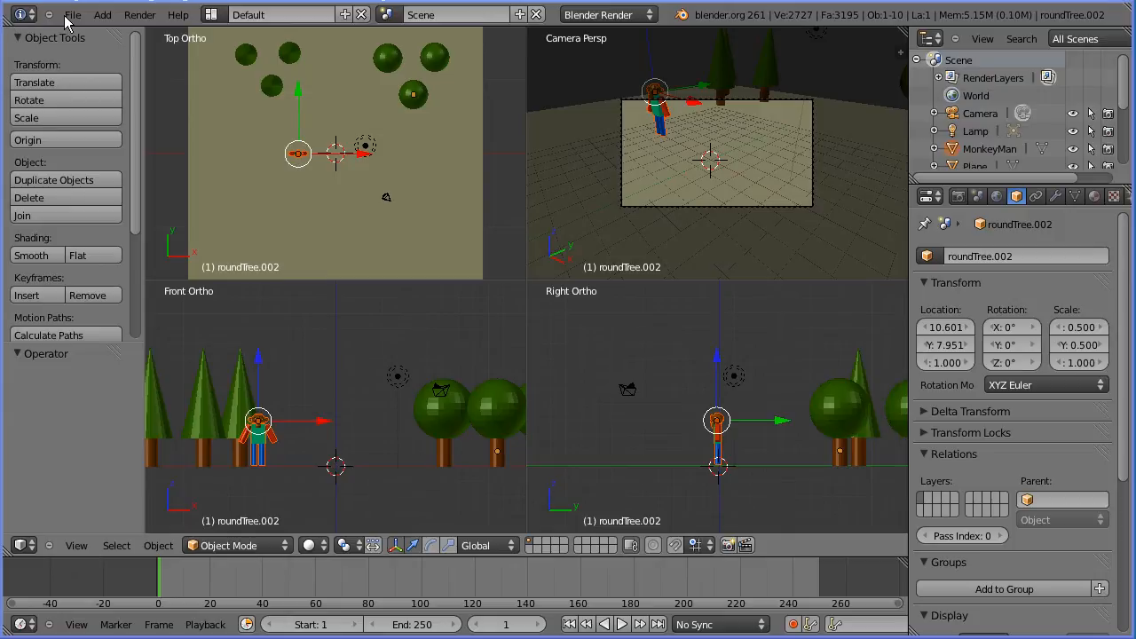
- Append the redCar object from carTut8.blend in the G:\blender\gettingStarted folder
click(71, 16)
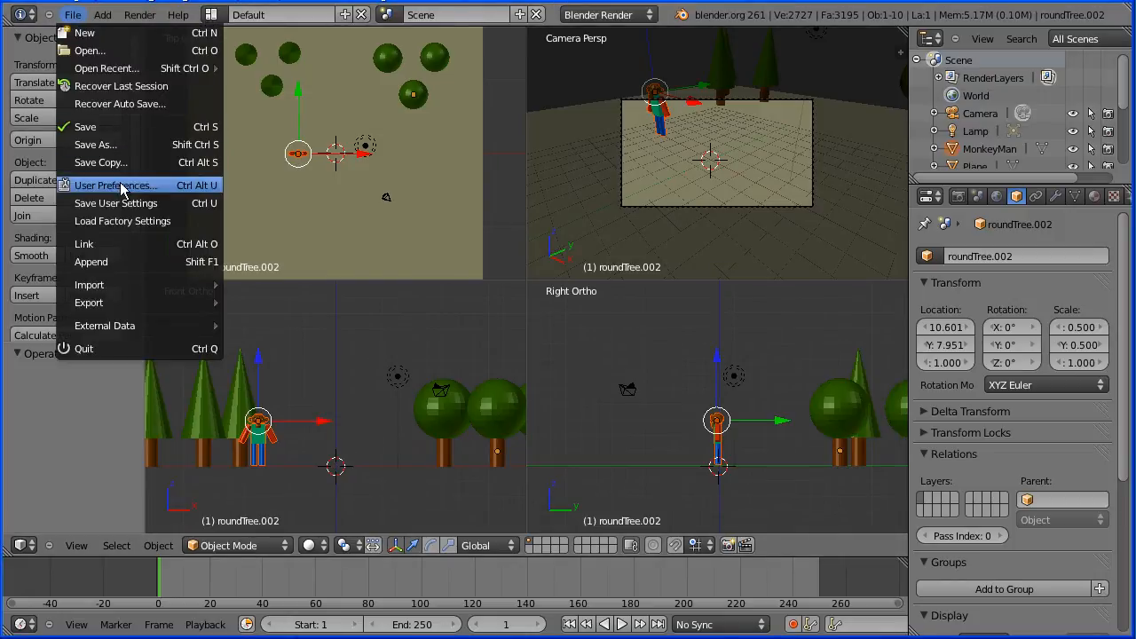
click(153, 263)
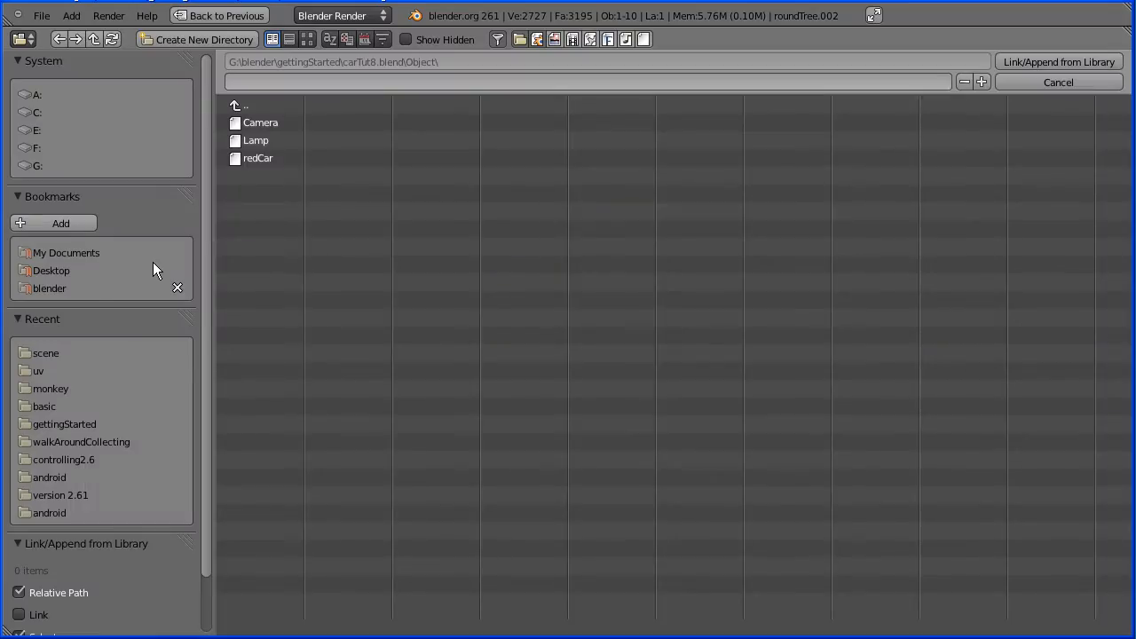
click(44, 288)
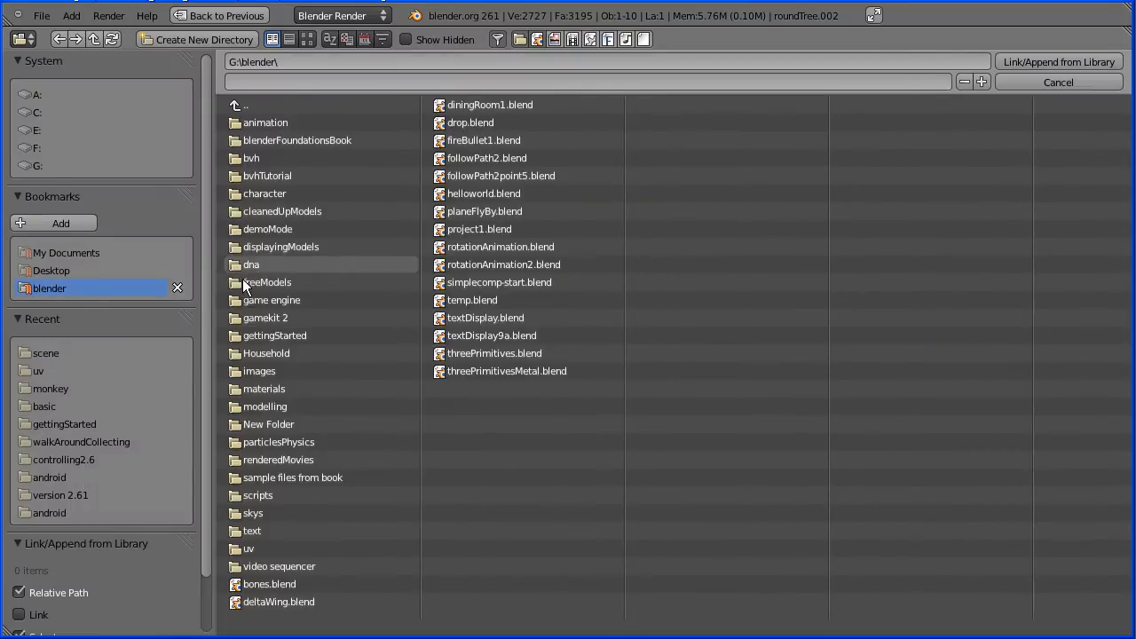
click(276, 335)
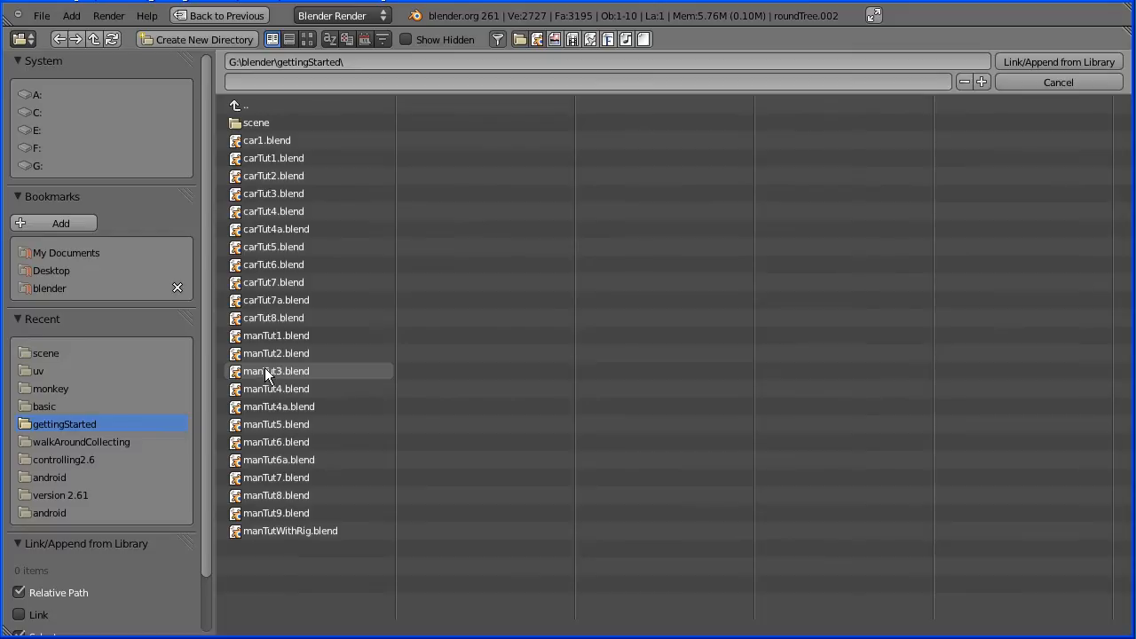
double_click(268, 317)
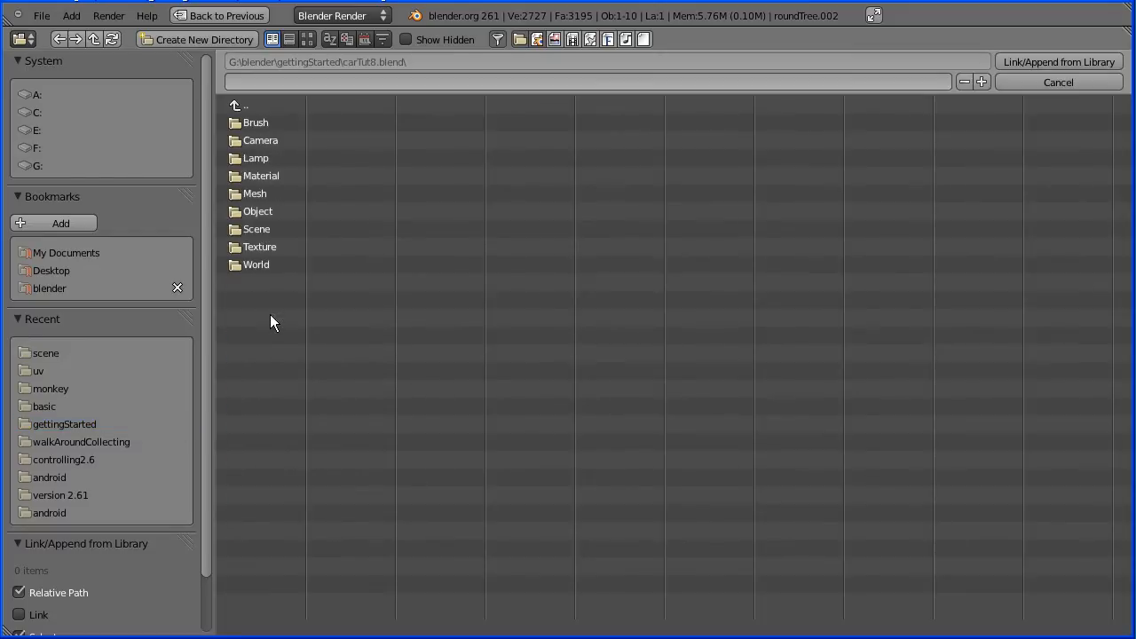
click(254, 211)
click(254, 160)
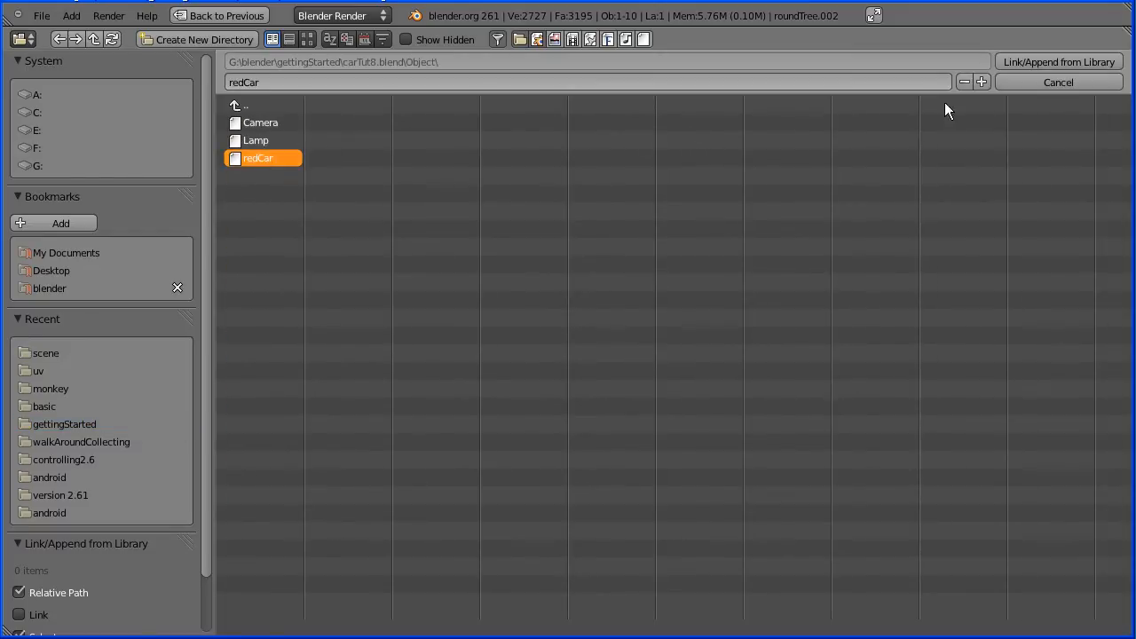
click(1012, 61)
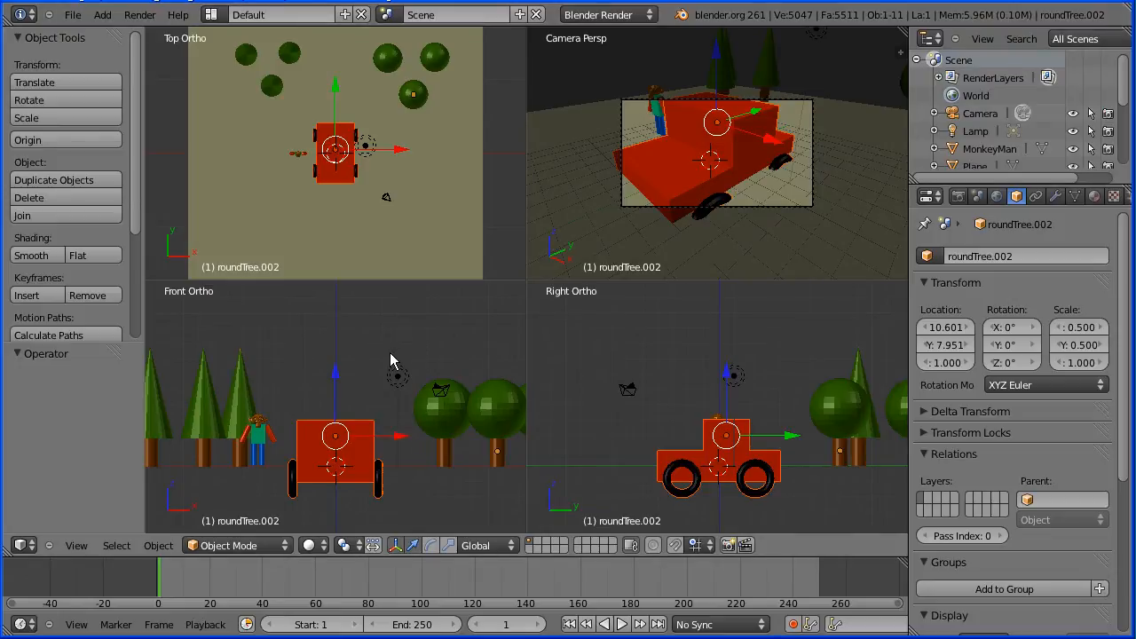
- Scale the red car to about 0.57 and raise it about 0.41 along Z so its wheels rest on the ground
key(s)
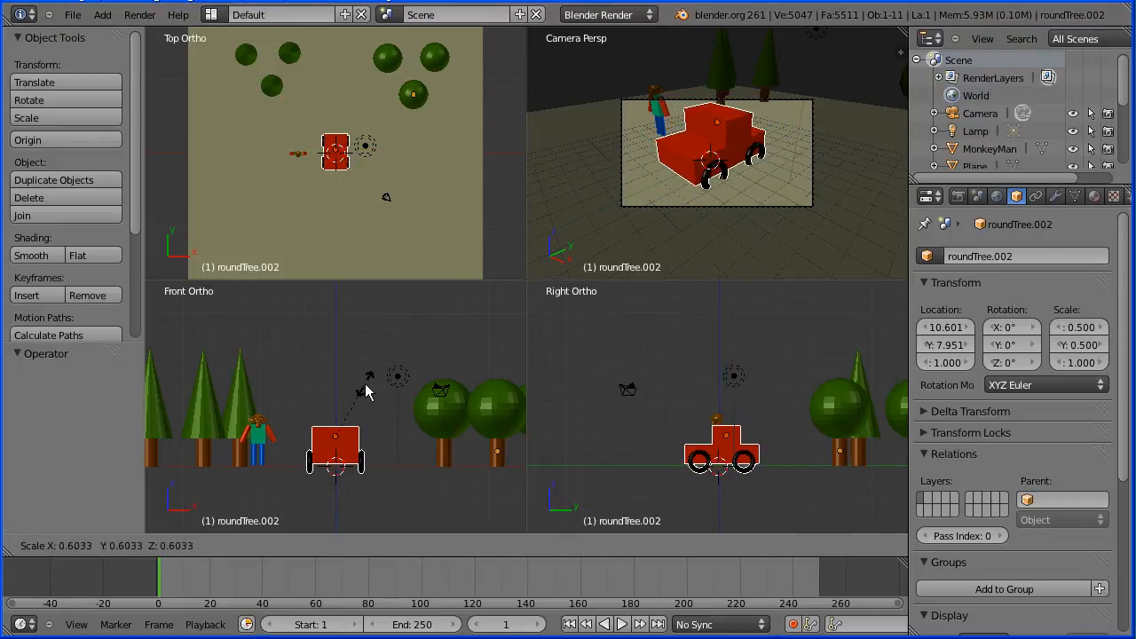
click(365, 396)
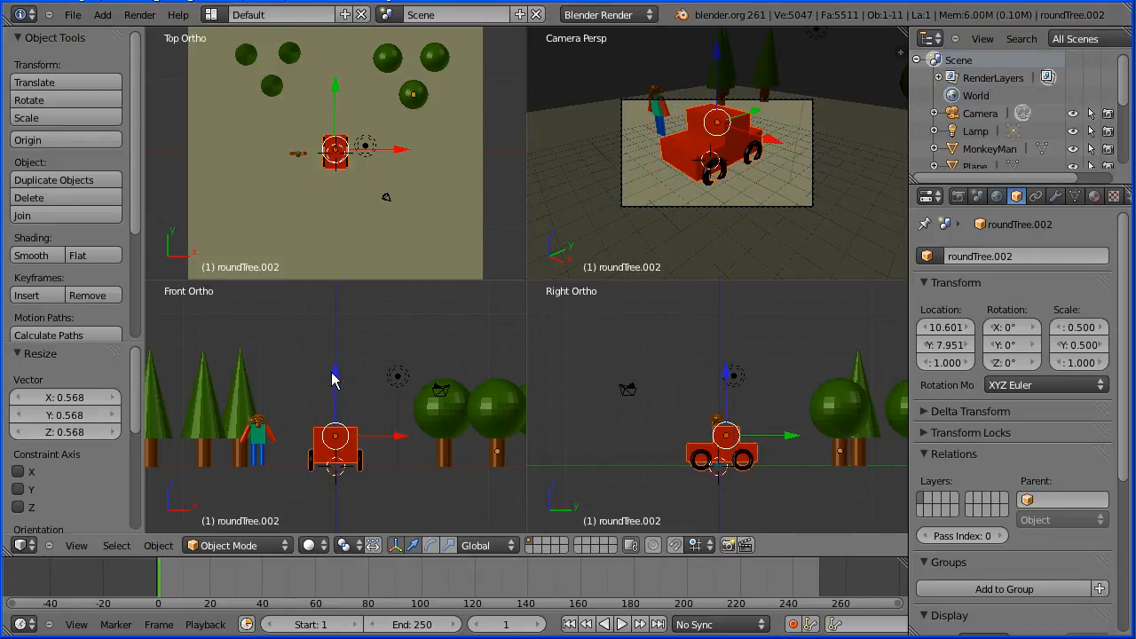
key(g)
key(z)
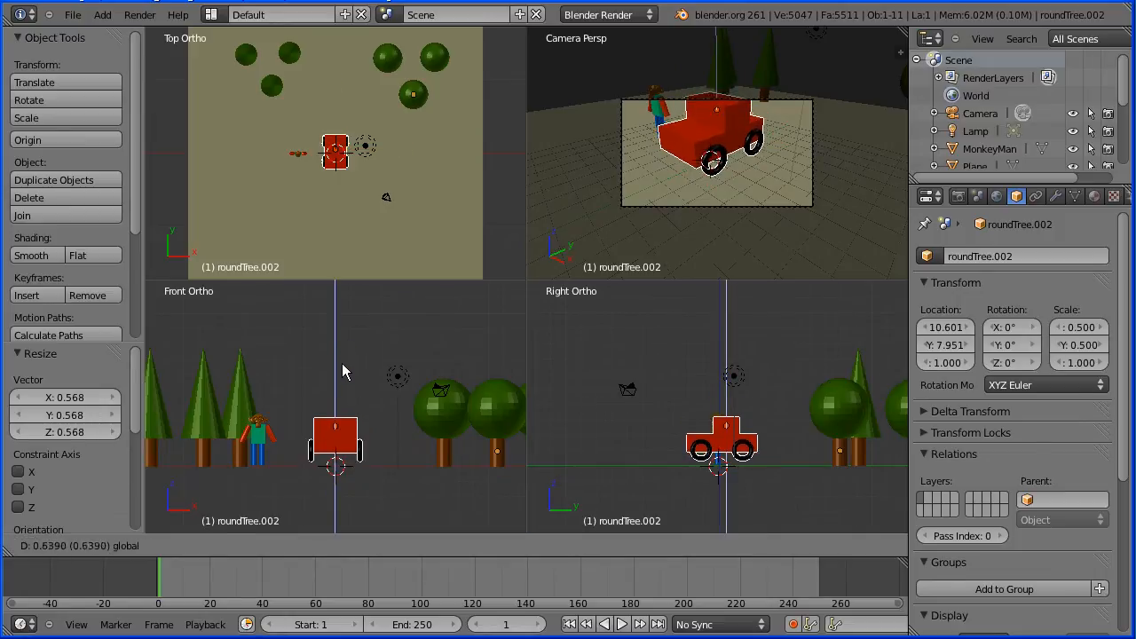
click(344, 374)
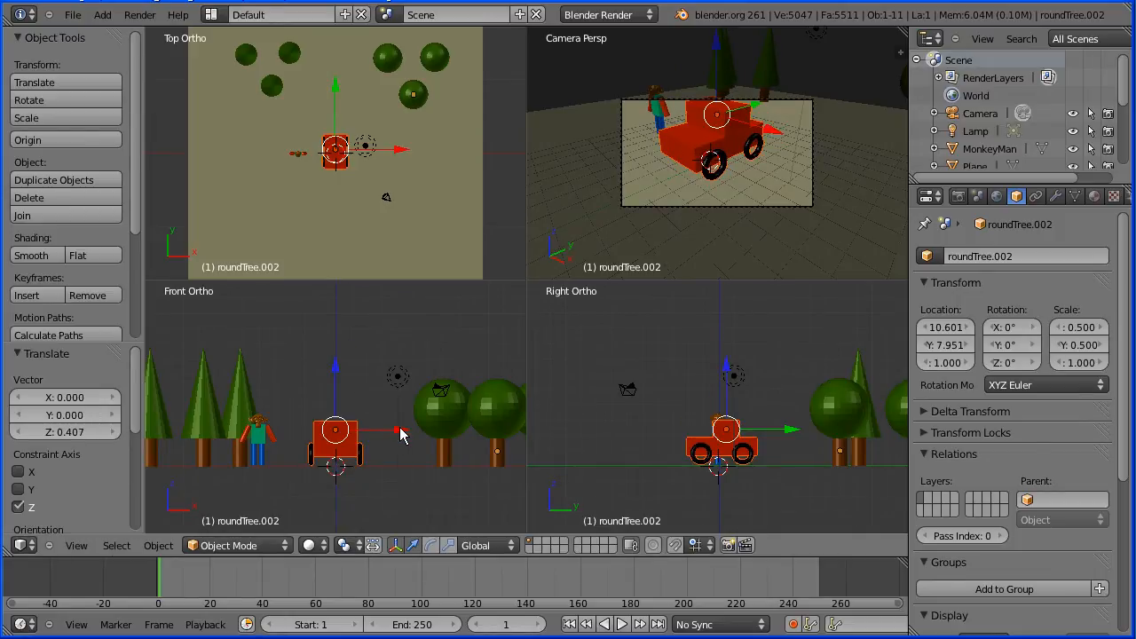
- Move the red car along positive X until it stands in front of the first roundTree
key(g)
key(x)
click(460, 371)
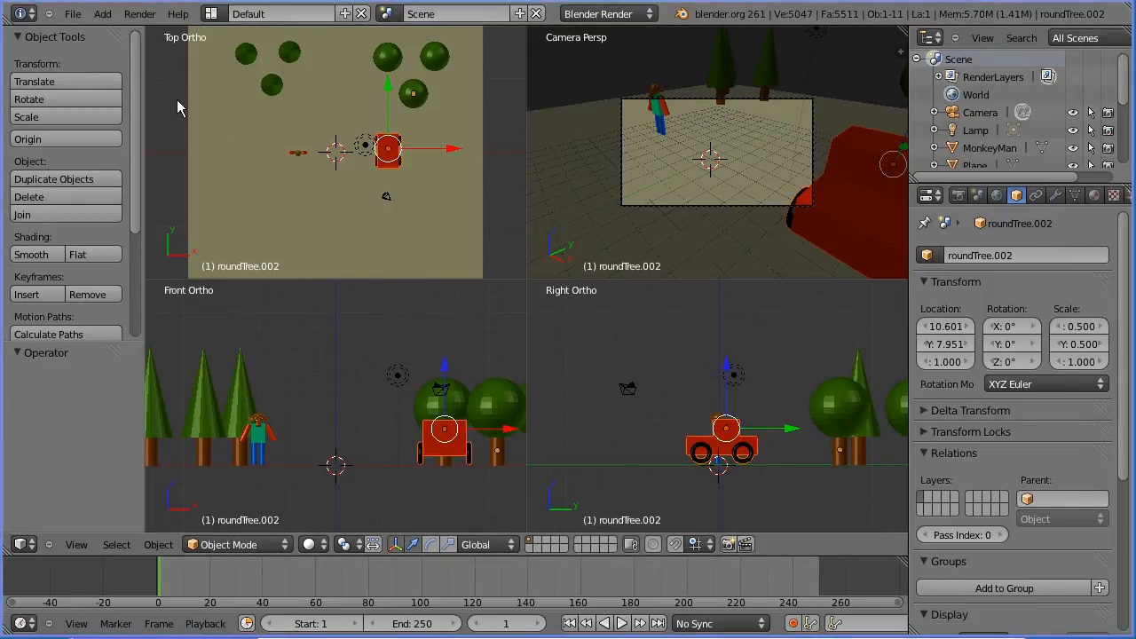
- Open the recent file carTut7a.blend, which holds the red car in separate parts
click(73, 16)
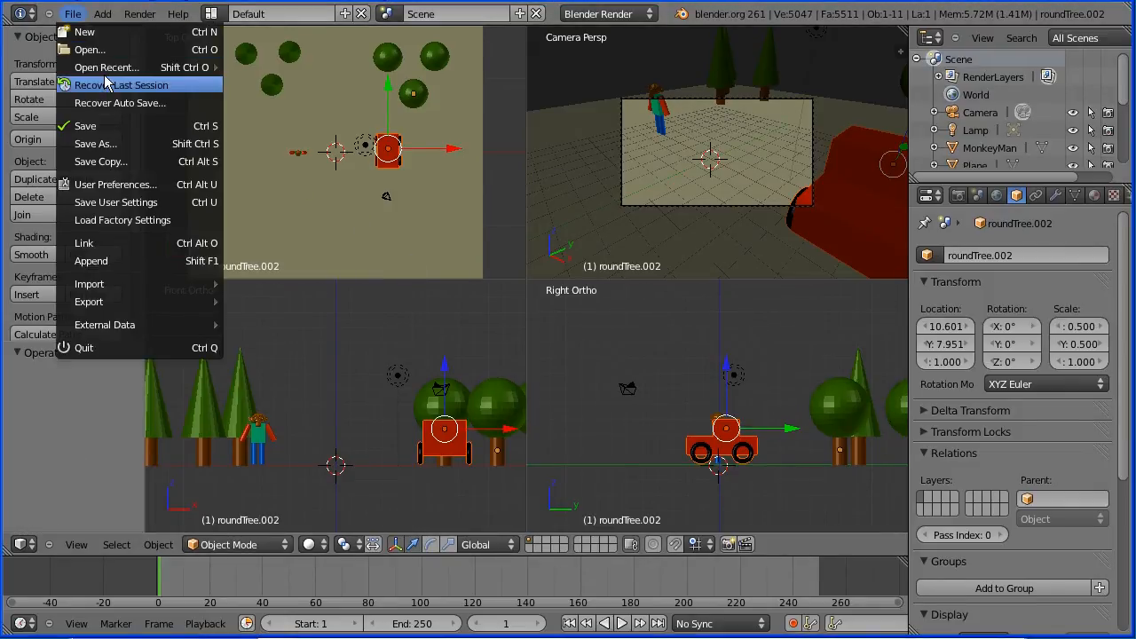
mouse_move(178, 69)
click(274, 85)
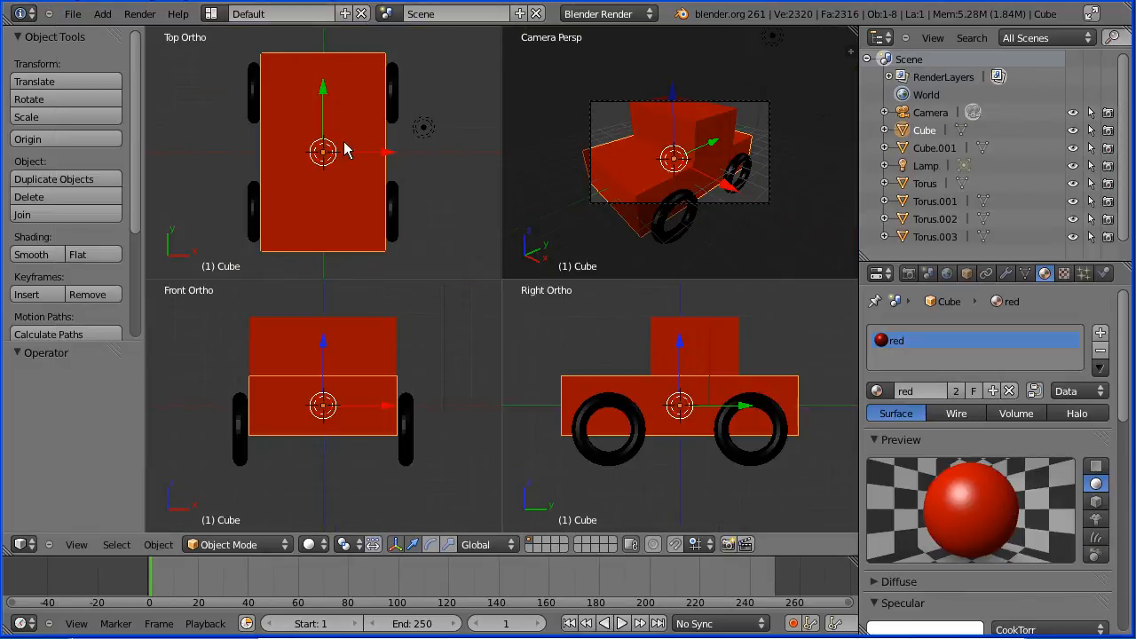
- Give the car's lower body its own copy of the red material, name it yellow, and set its diffuse colour to yellow
click(993, 391)
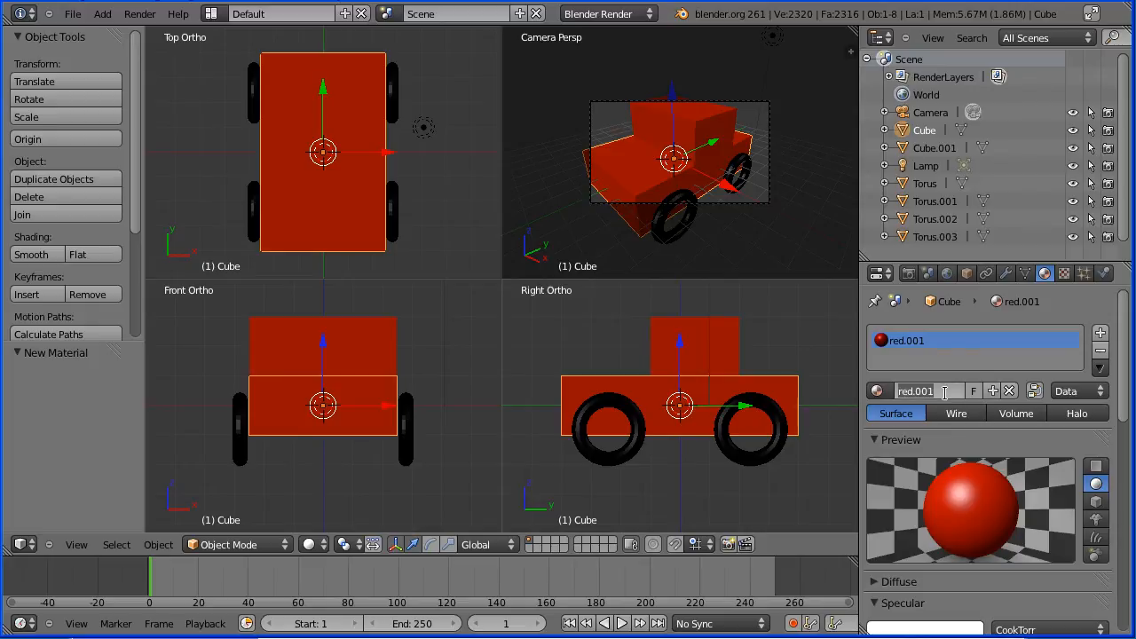
text(yellow)
key(Return)
click(879, 582)
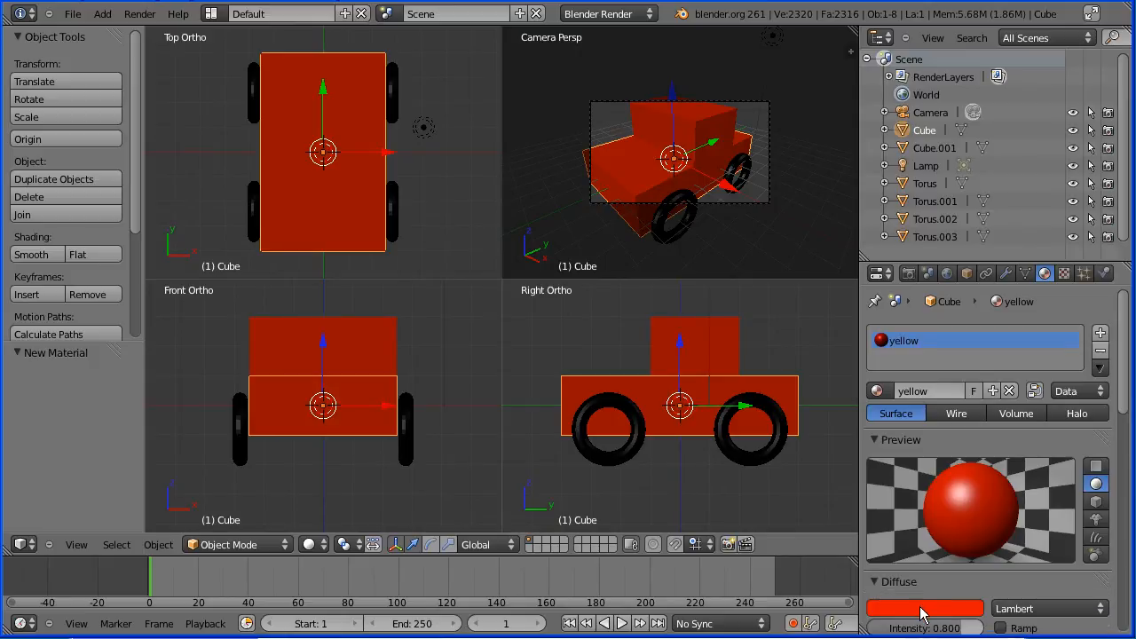
click(923, 611)
mouse_move(888, 485)
mouse_down()
mouse_move(880, 474)
mouse_move(842, 481)
mouse_up()
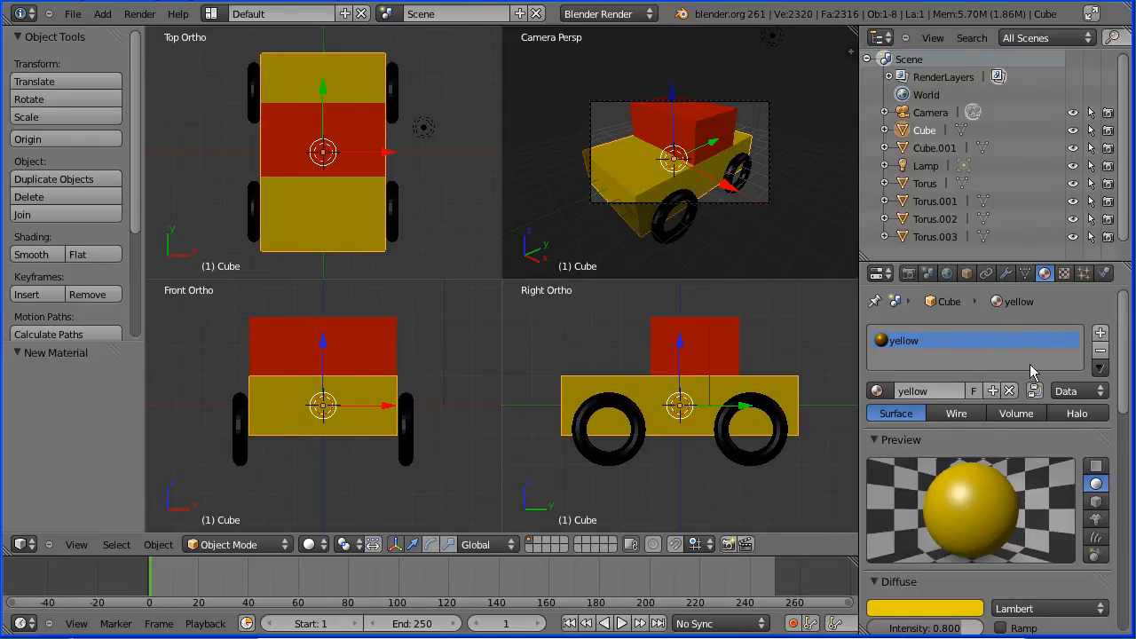
- Assign the existing yellow material to the car's upper cab block
right_click(734, 357)
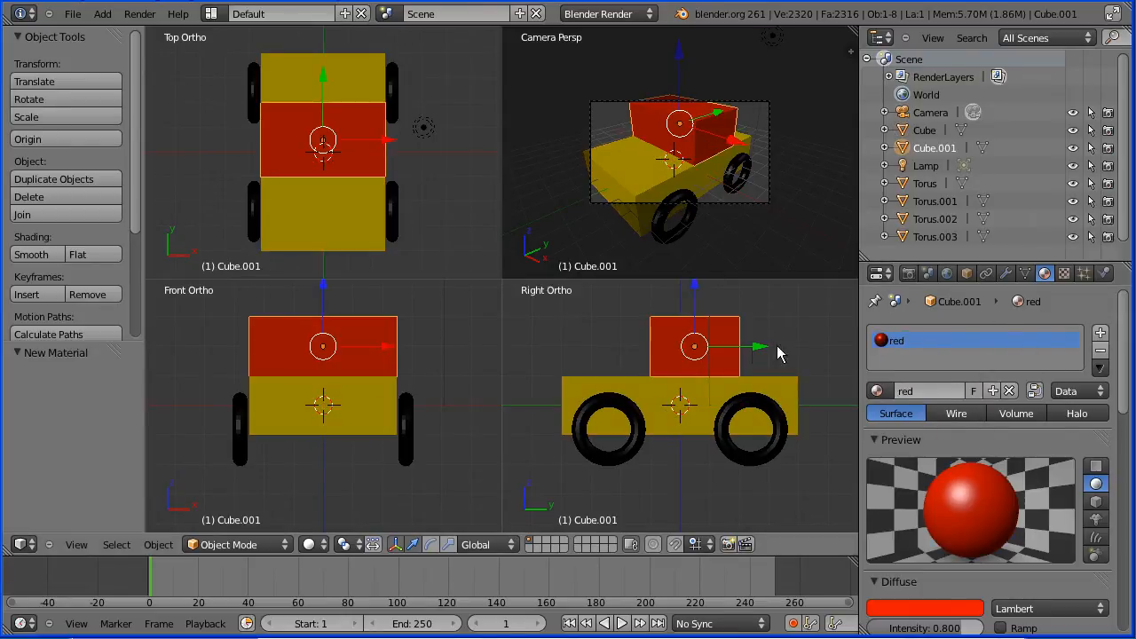
click(878, 391)
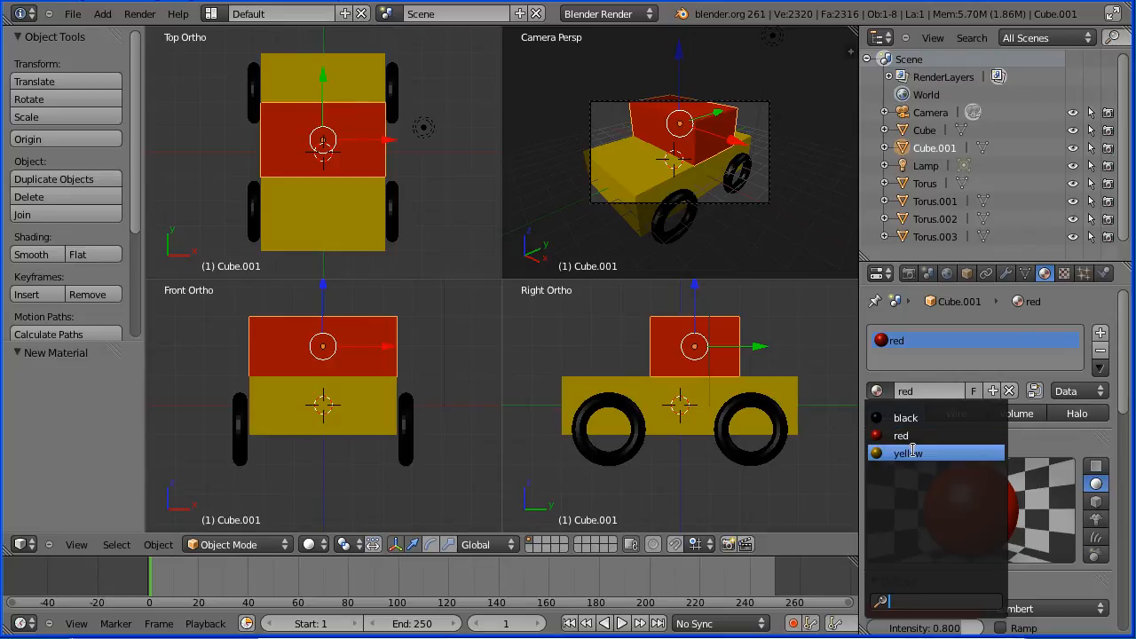
click(907, 453)
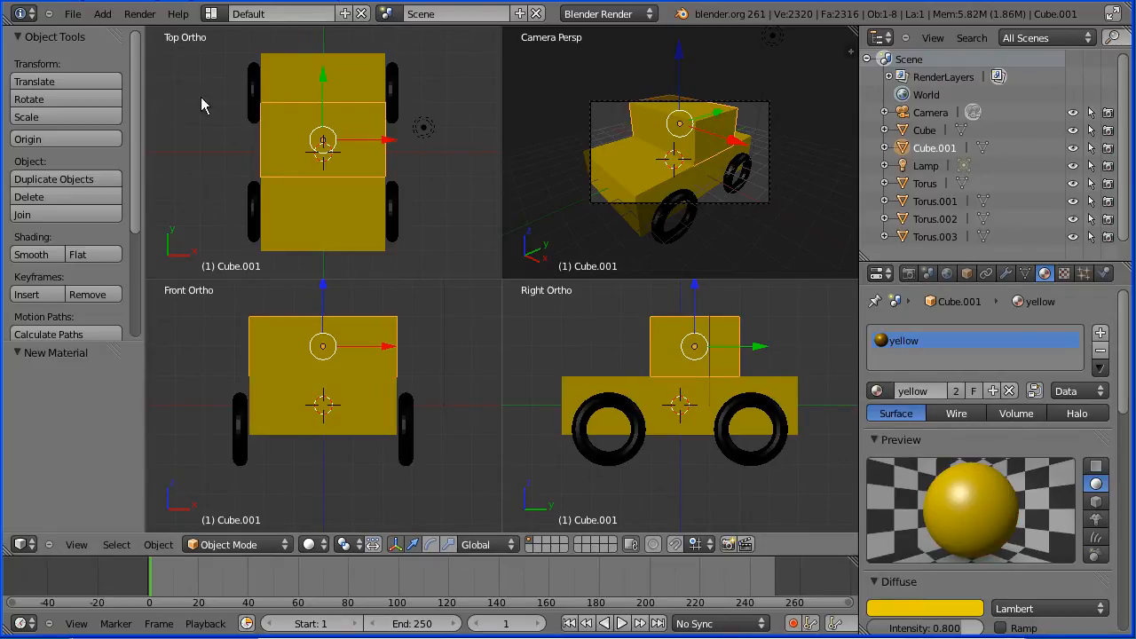
- Select the cab, lower body and all four wheels together and join them into one object
right_click(265, 218)
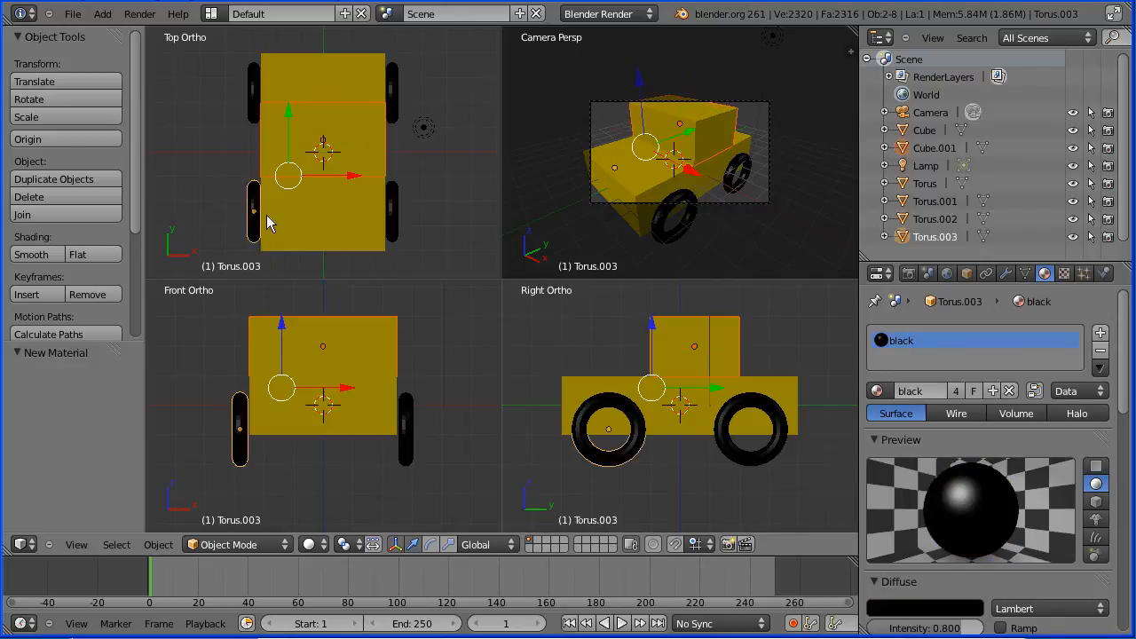
shift+right_click(391, 223)
shift+right_click(392, 223)
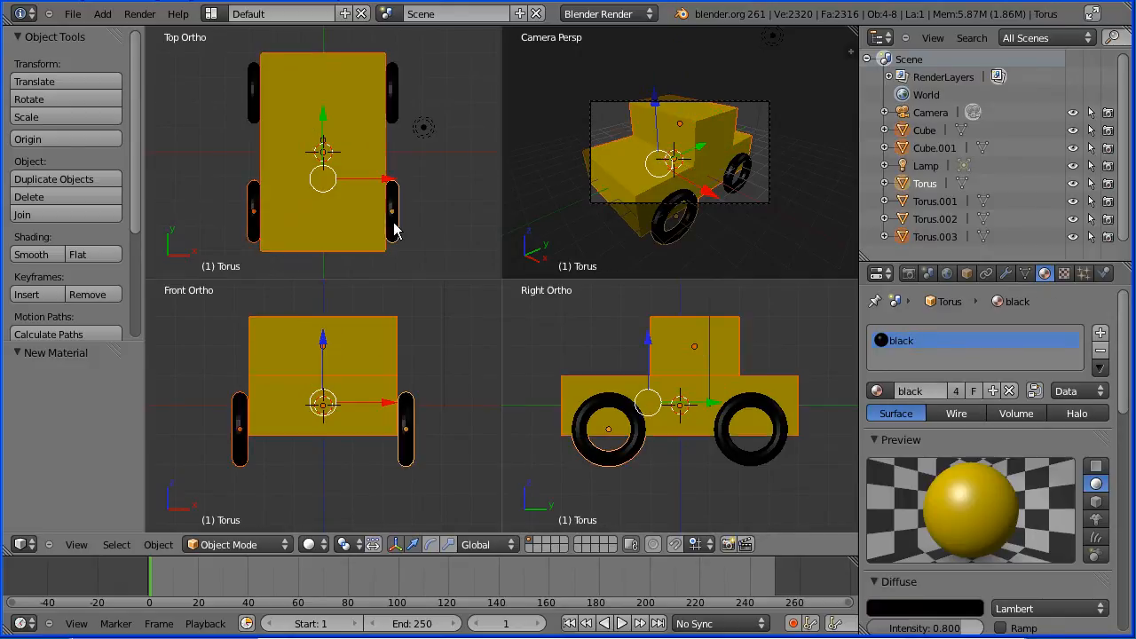
shift+right_click(392, 107)
shift+right_click(253, 87)
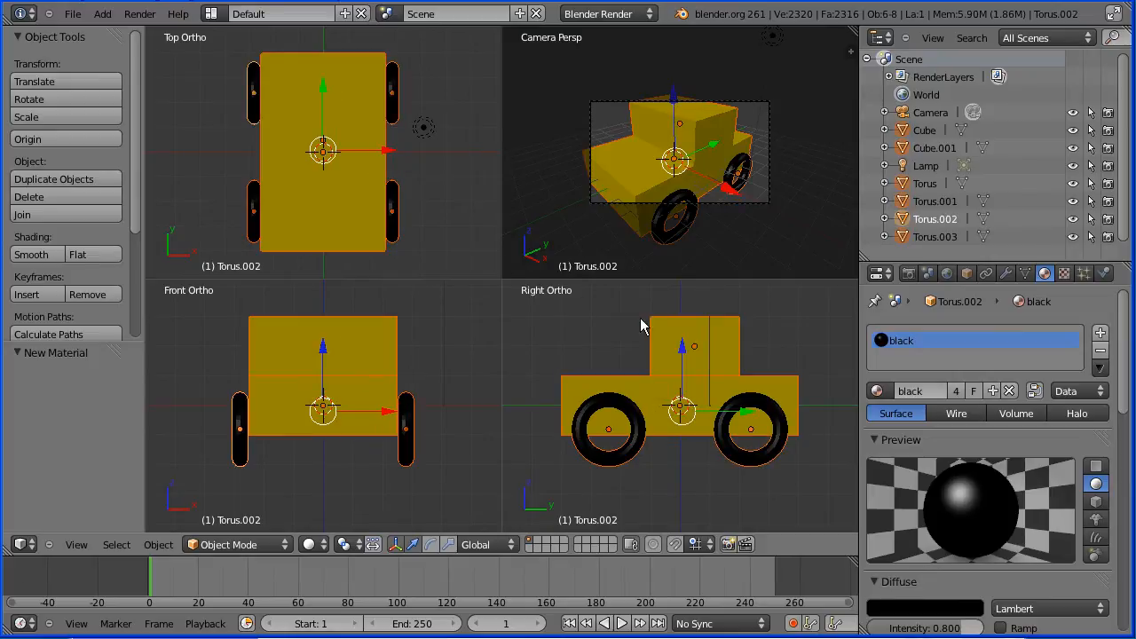
click(75, 214)
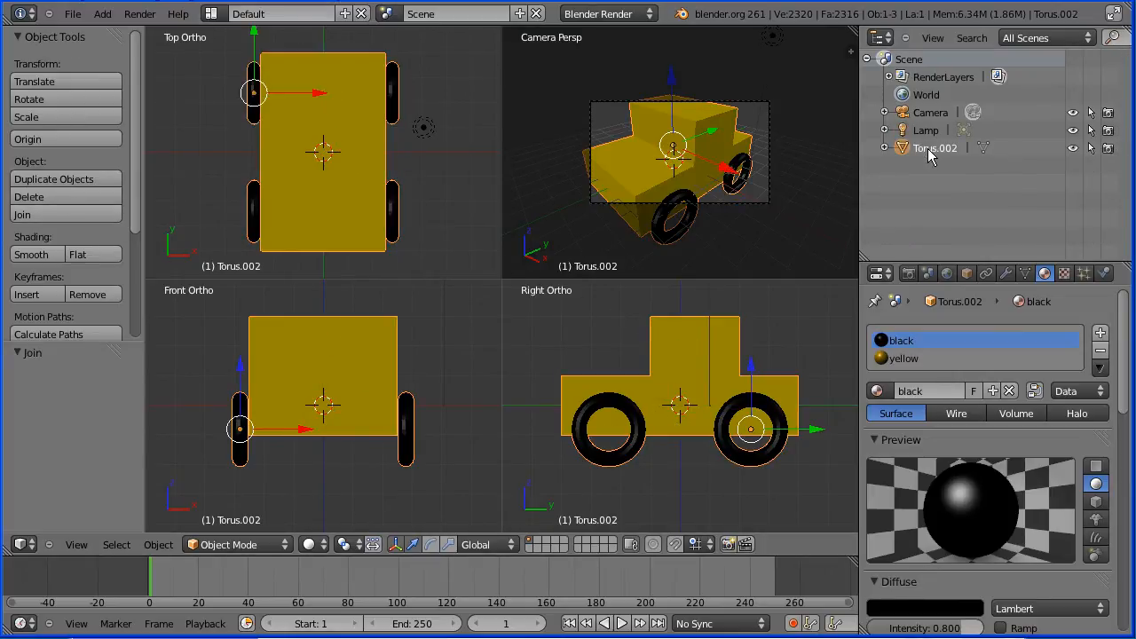
- Rename the joined car object as yellowCar
click(966, 272)
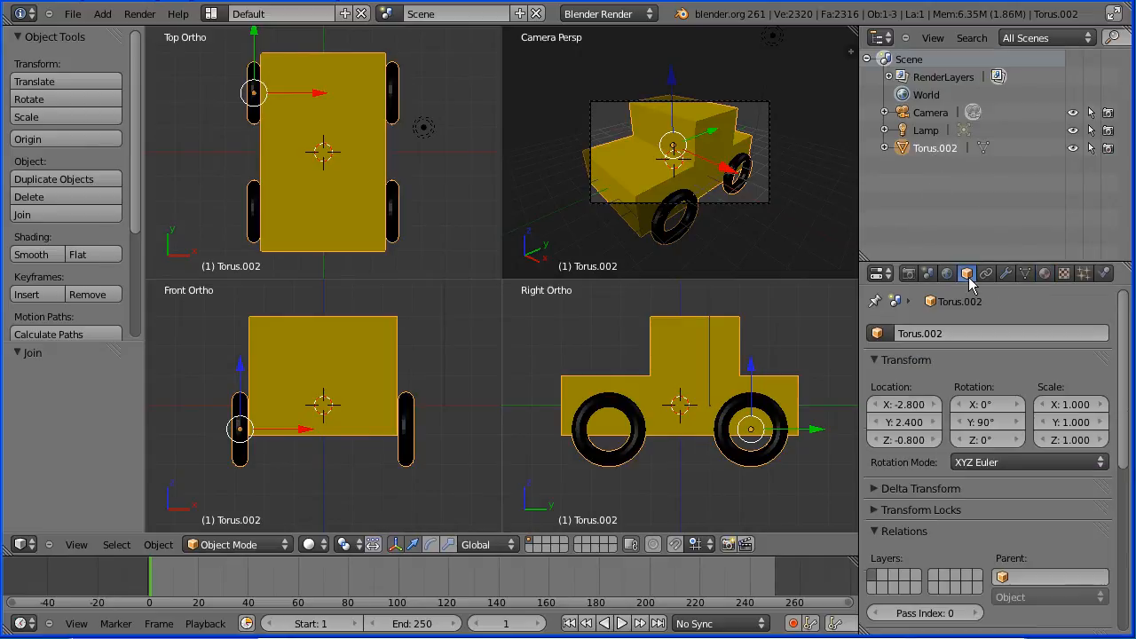
click(947, 335)
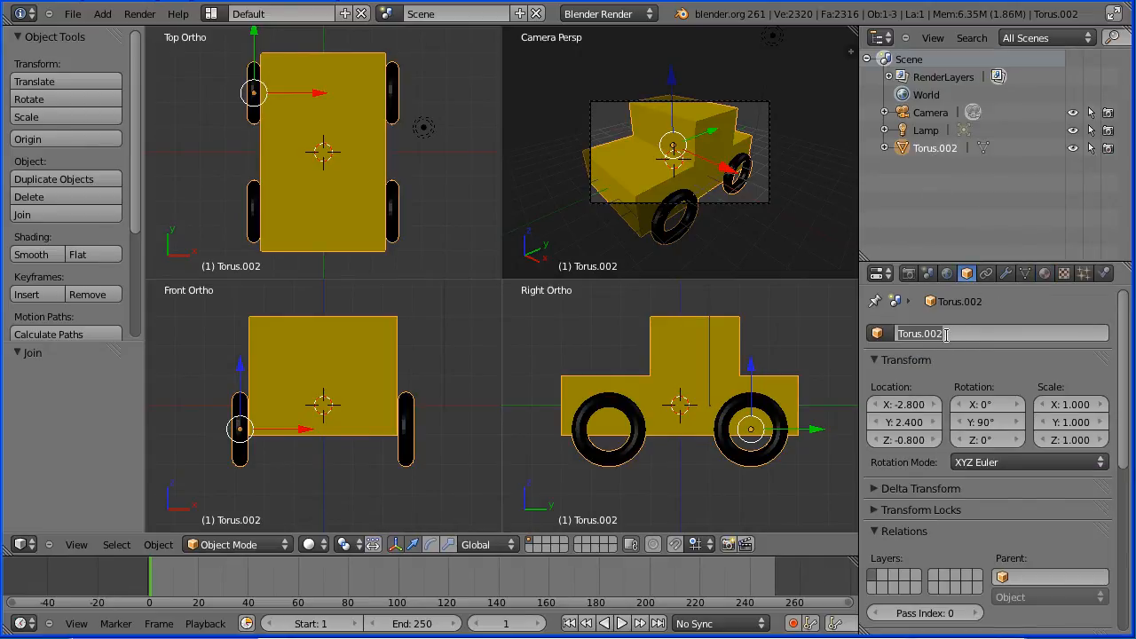
text(yellowCar)
key(Return)
- Save the file under the new name yellowCar.blend in the G:\blender\gettingStarted folder
click(73, 15)
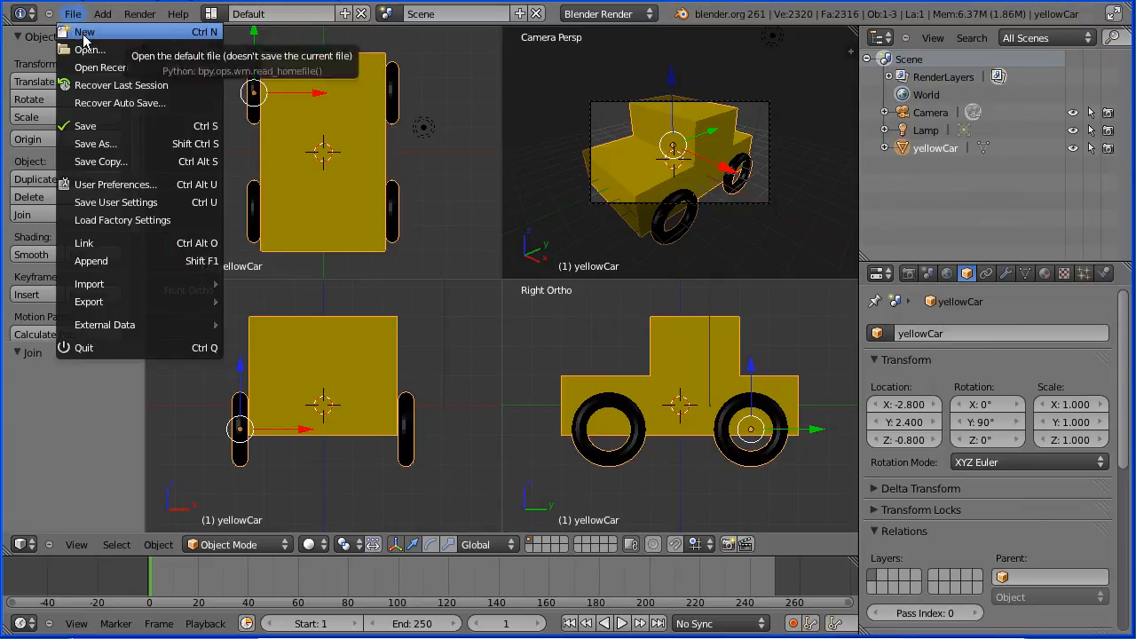
click(112, 142)
click(259, 80)
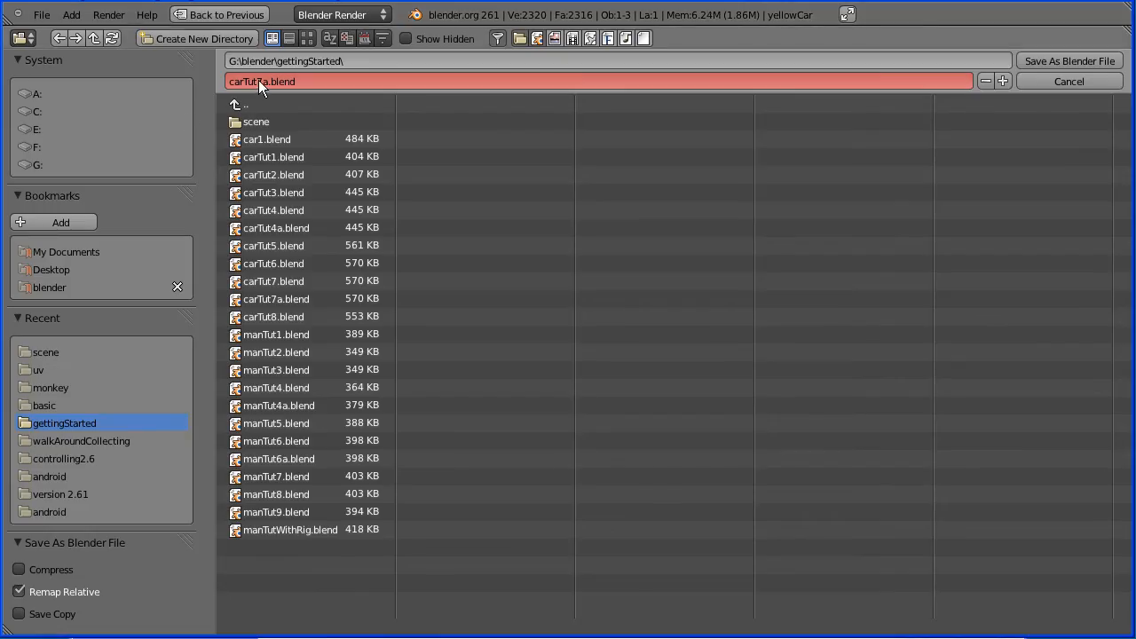
drag(269, 81, 242, 81)
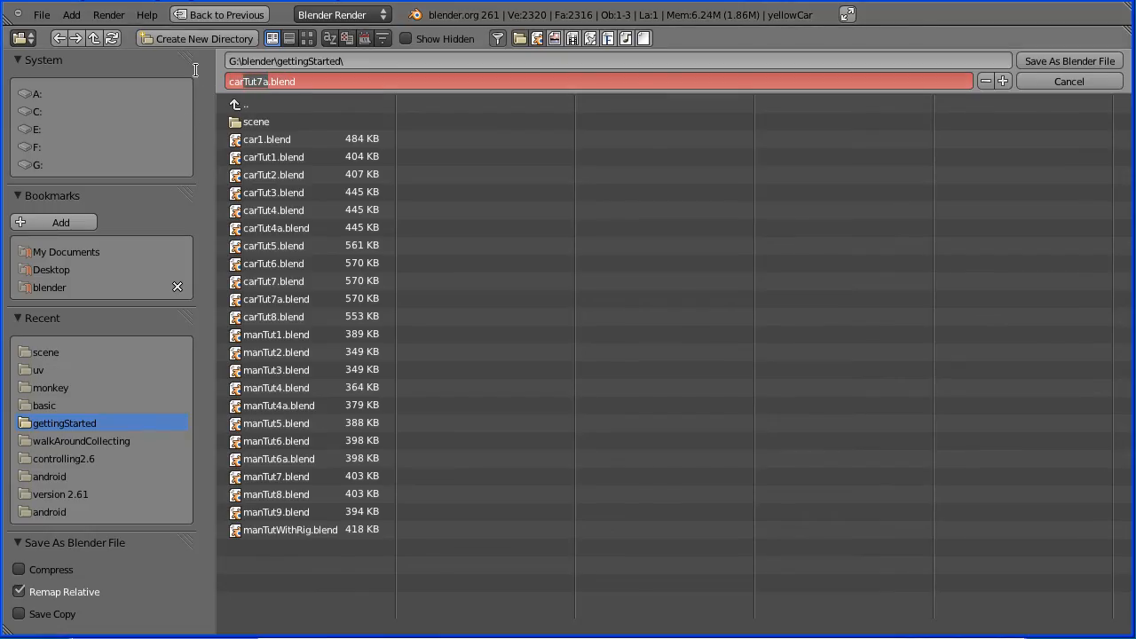
key(BackSpace)
key(BackSpace)
key(BackSpace)
key(BackSpace)
text(yellowCar)
click(1030, 61)
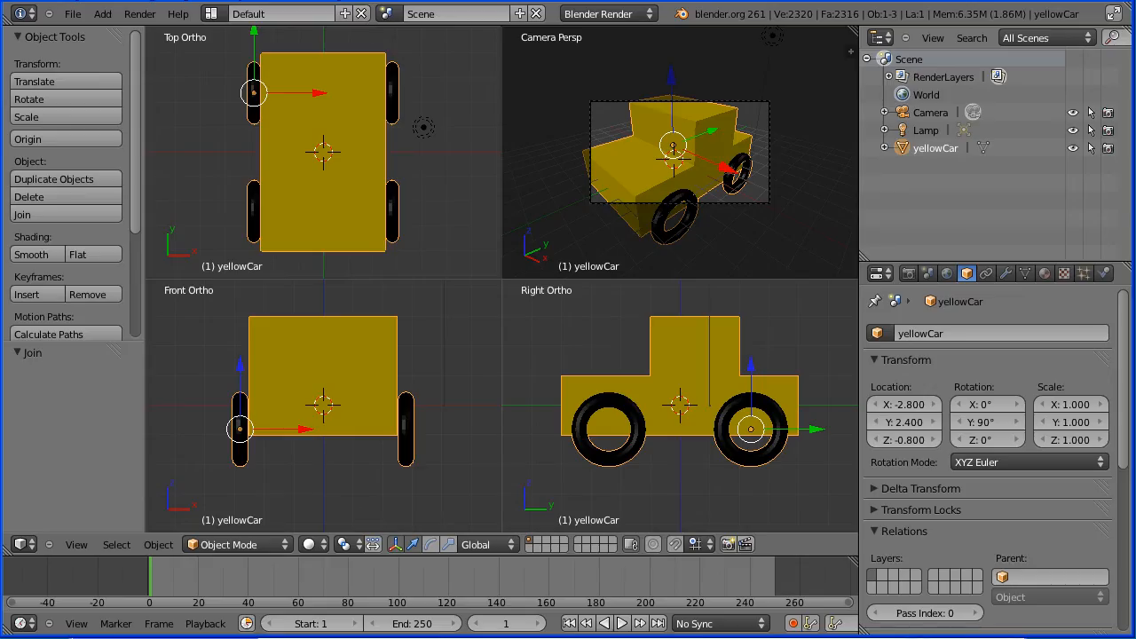
- Reopen the recent scene file containing the trees, MonkeyMan and the red car
click(78, 17)
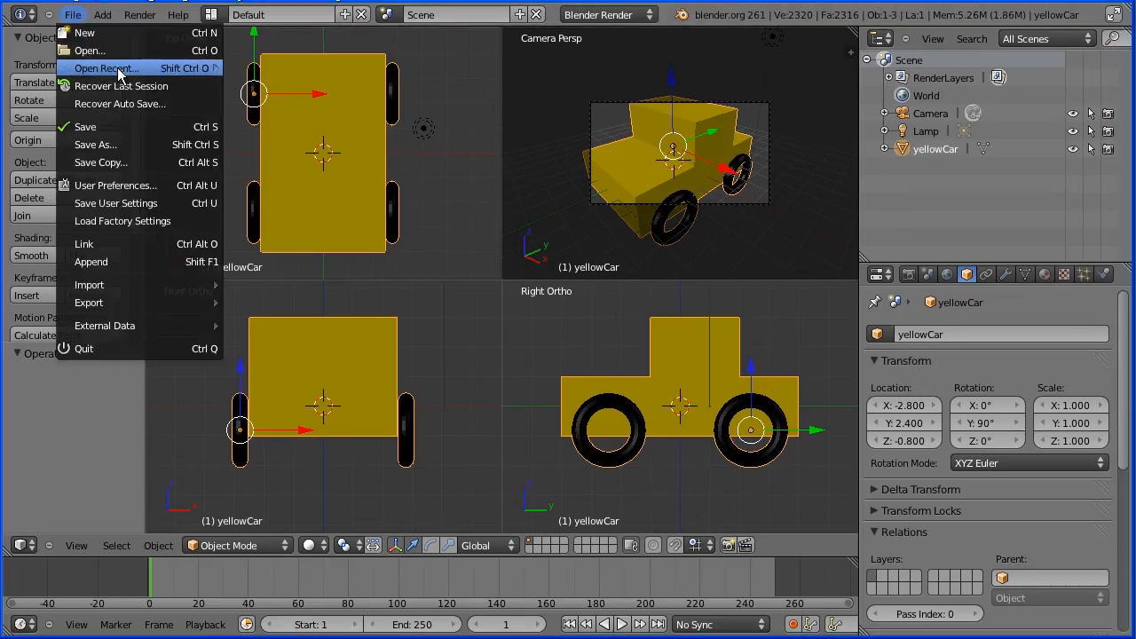
mouse_move(155, 71)
click(293, 86)
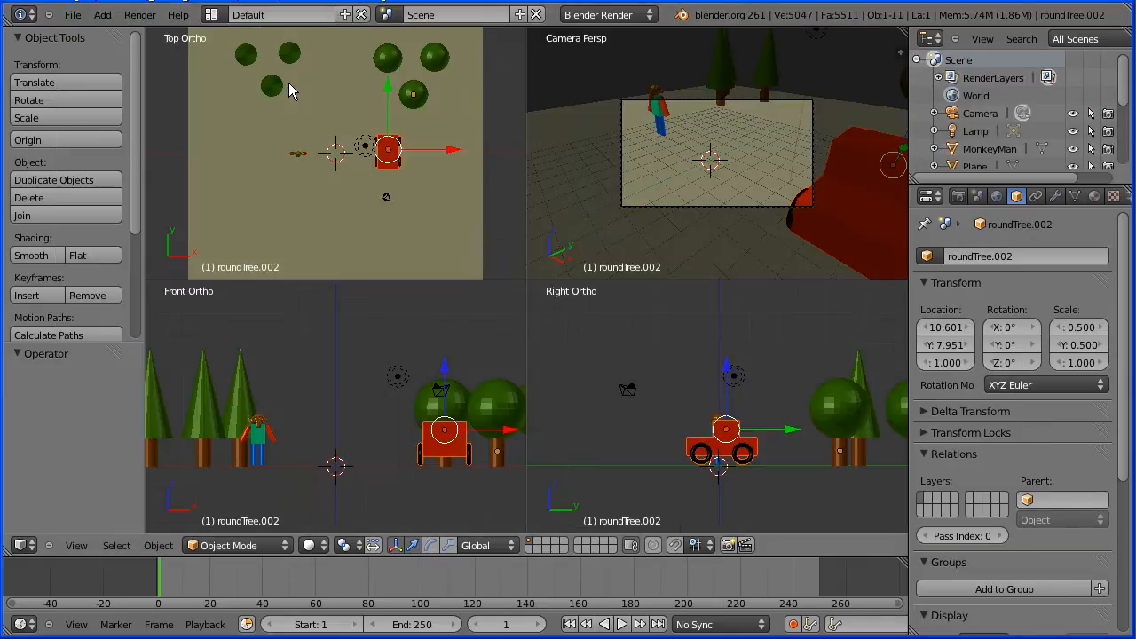
- Append the yellowCar object from yellowCar.blend in the G:\blender\gettingStarted folder
click(73, 16)
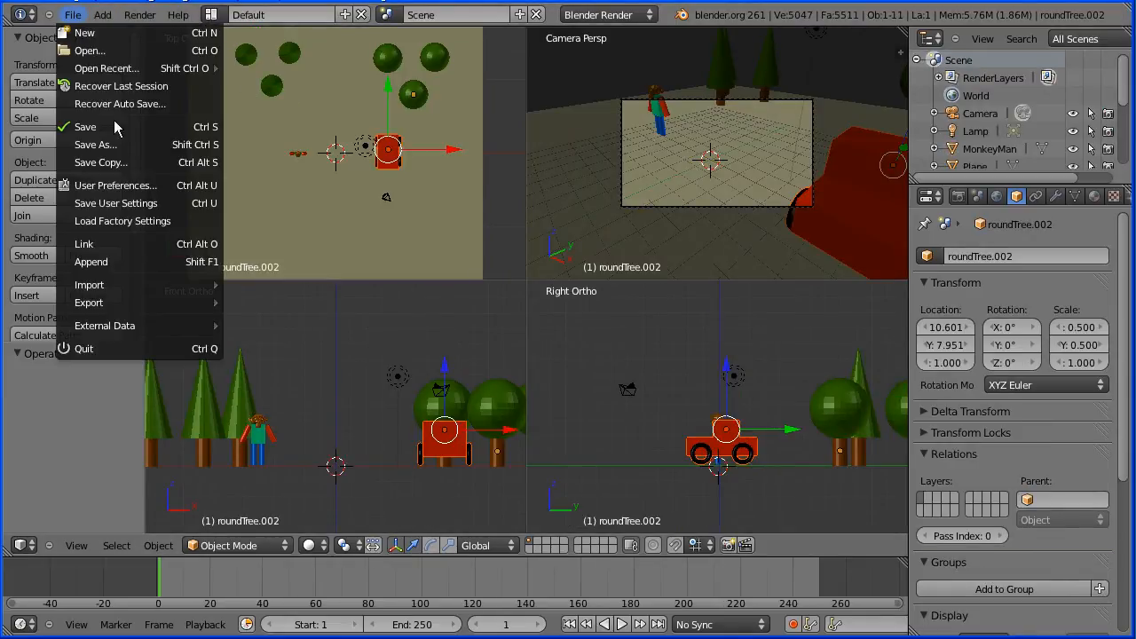
click(162, 260)
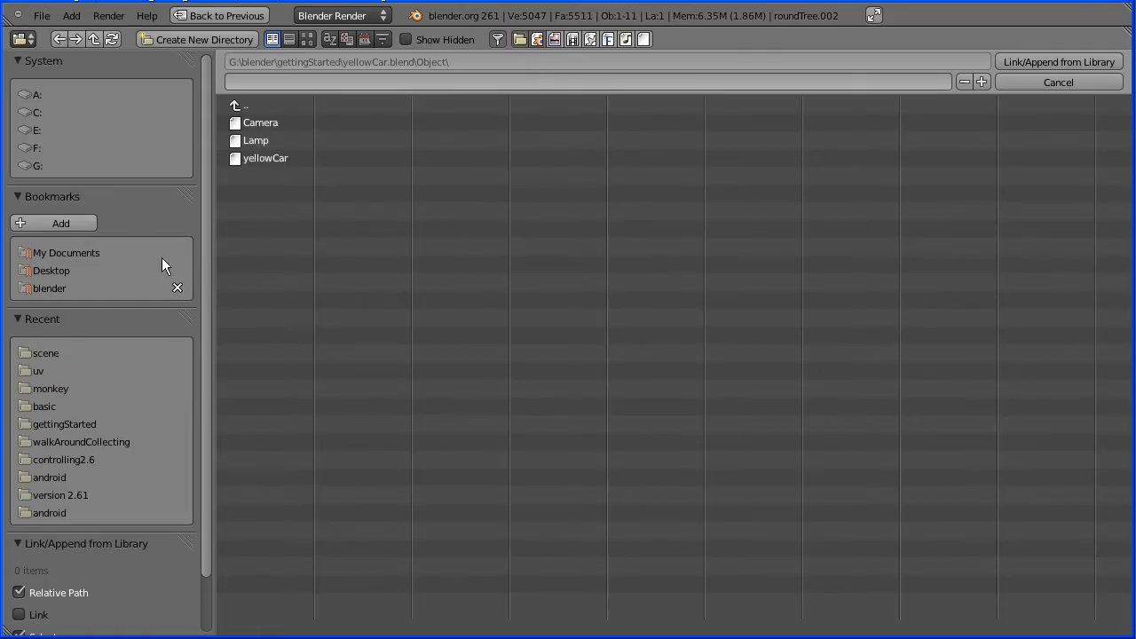
click(65, 287)
click(268, 335)
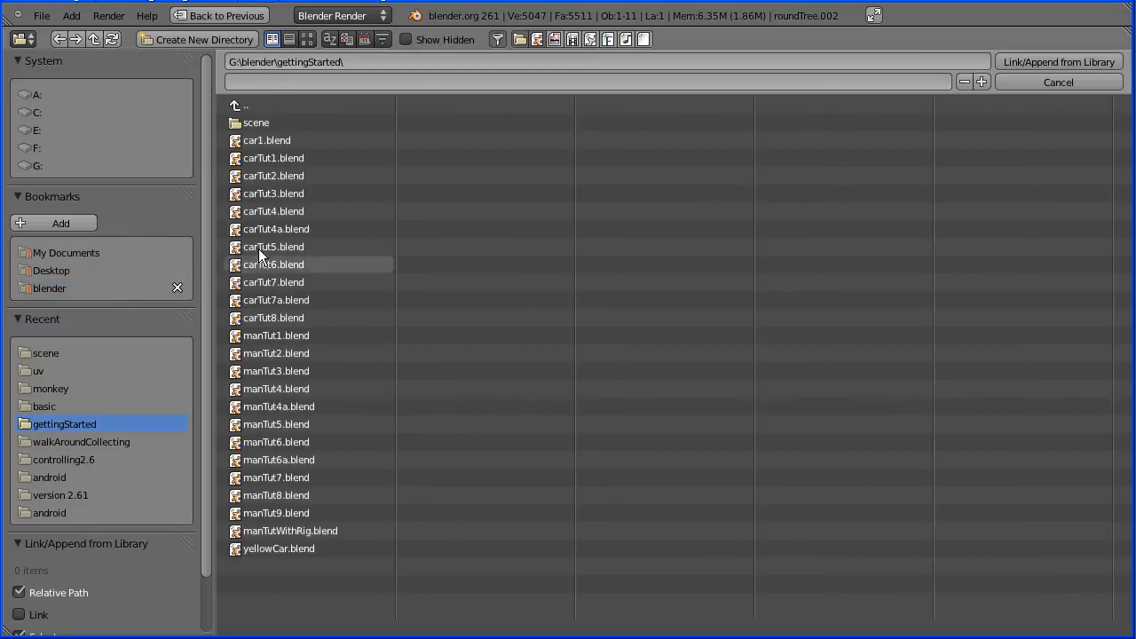
click(286, 549)
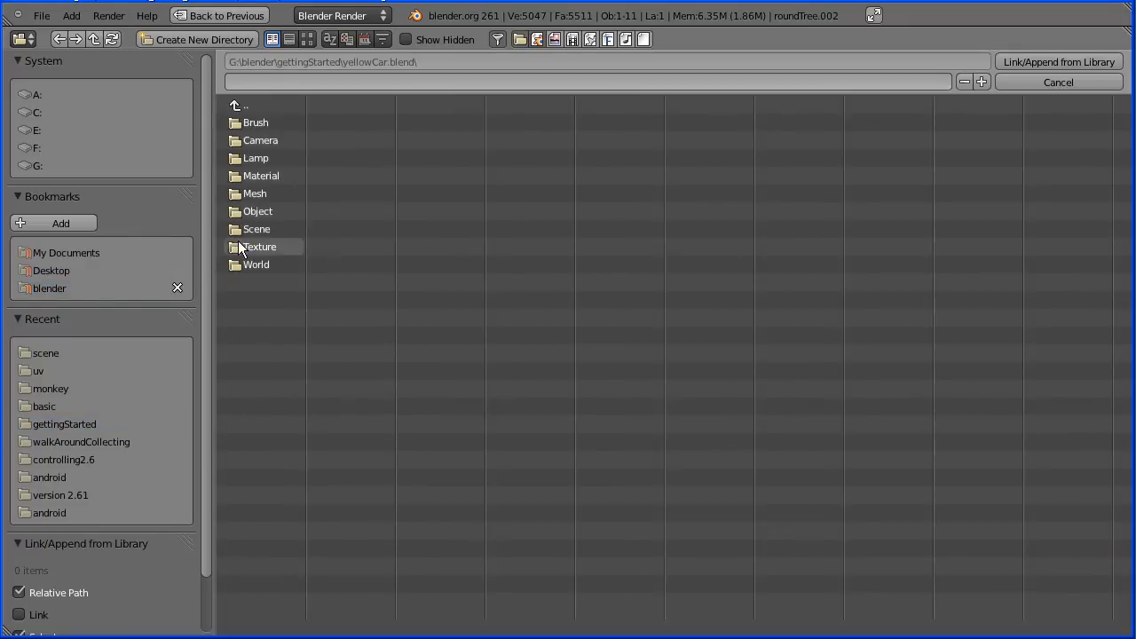
click(244, 213)
click(287, 156)
click(1056, 61)
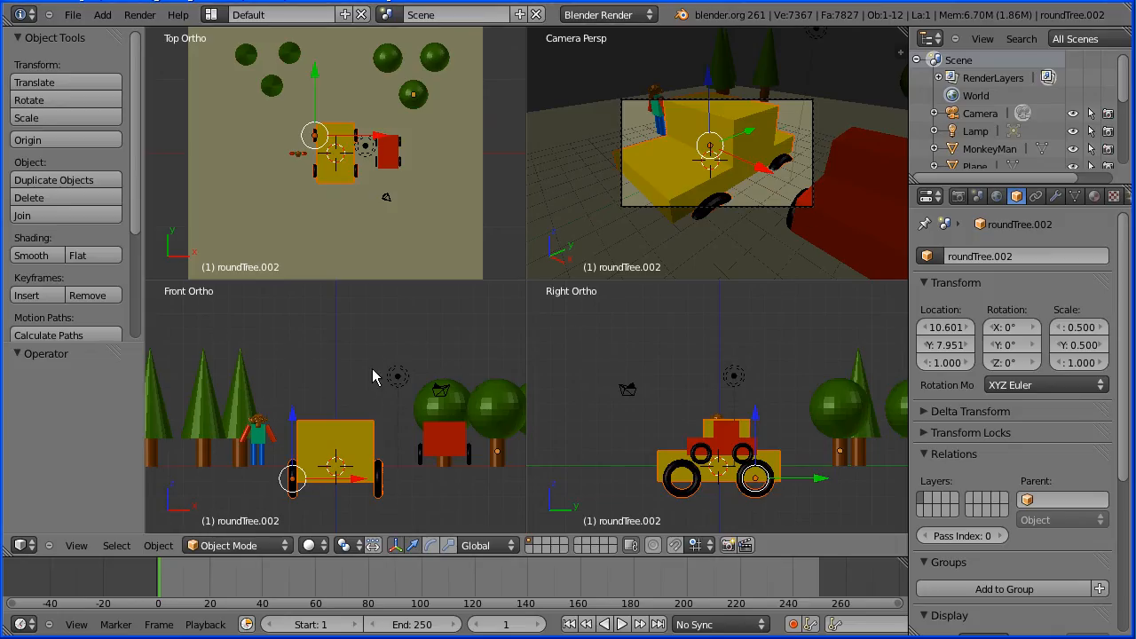
- Scale the yellow car to about 0.566, raise it until its wheels rest on the ground, and shift it slightly along positive X
key(s)
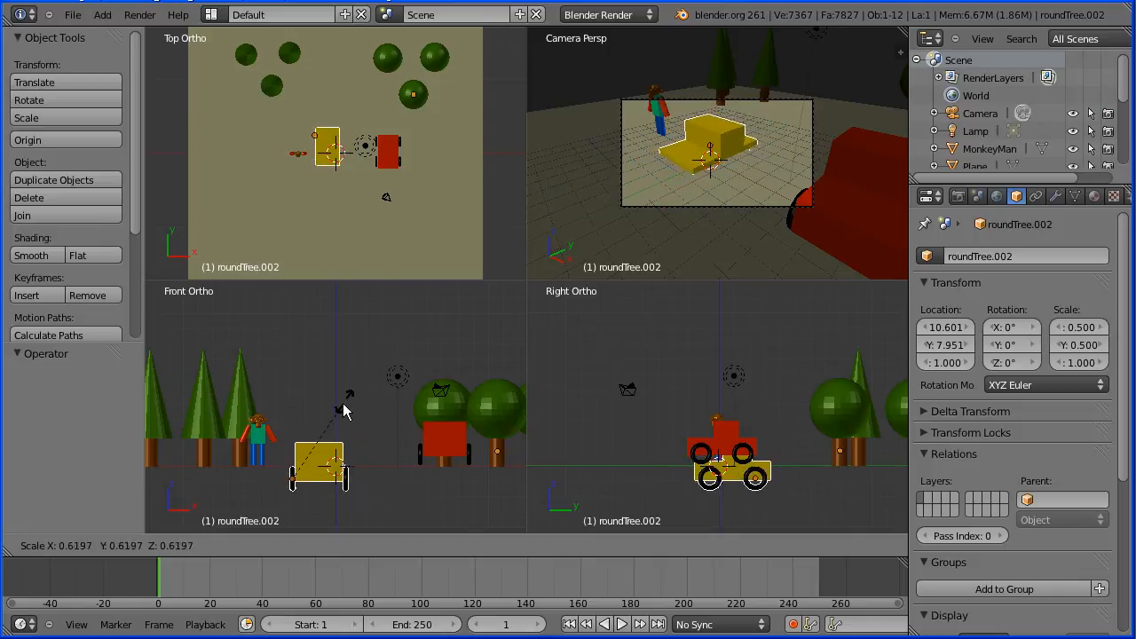
click(337, 410)
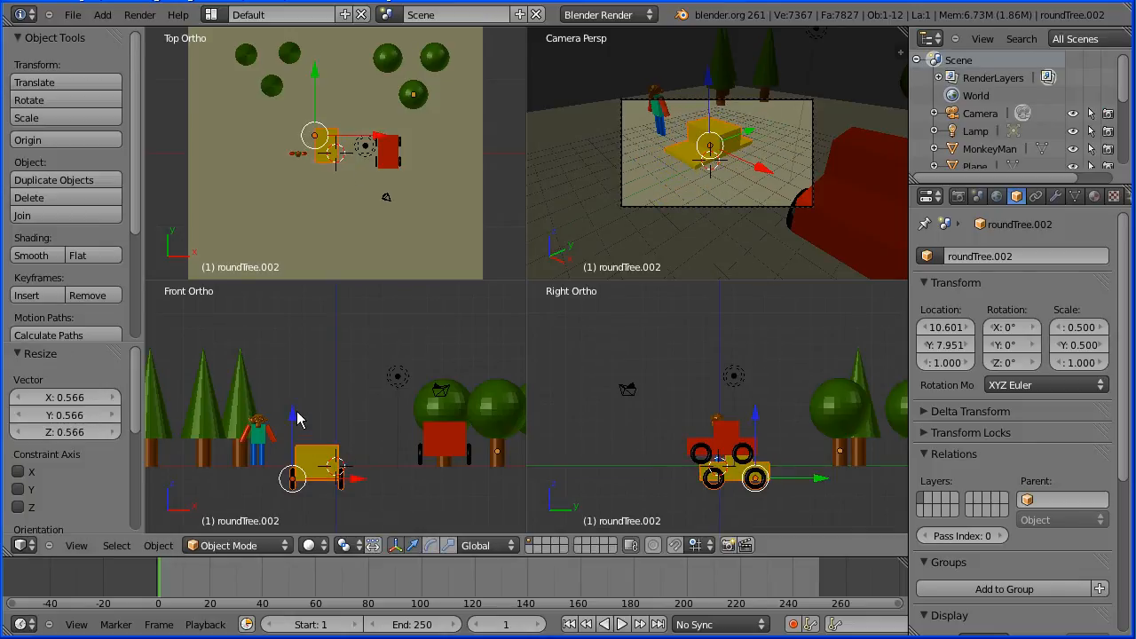
mouse_move(293, 417)
mouse_down()
mouse_move(300, 377)
mouse_move(294, 399)
mouse_up()
drag(356, 463, 376, 459)
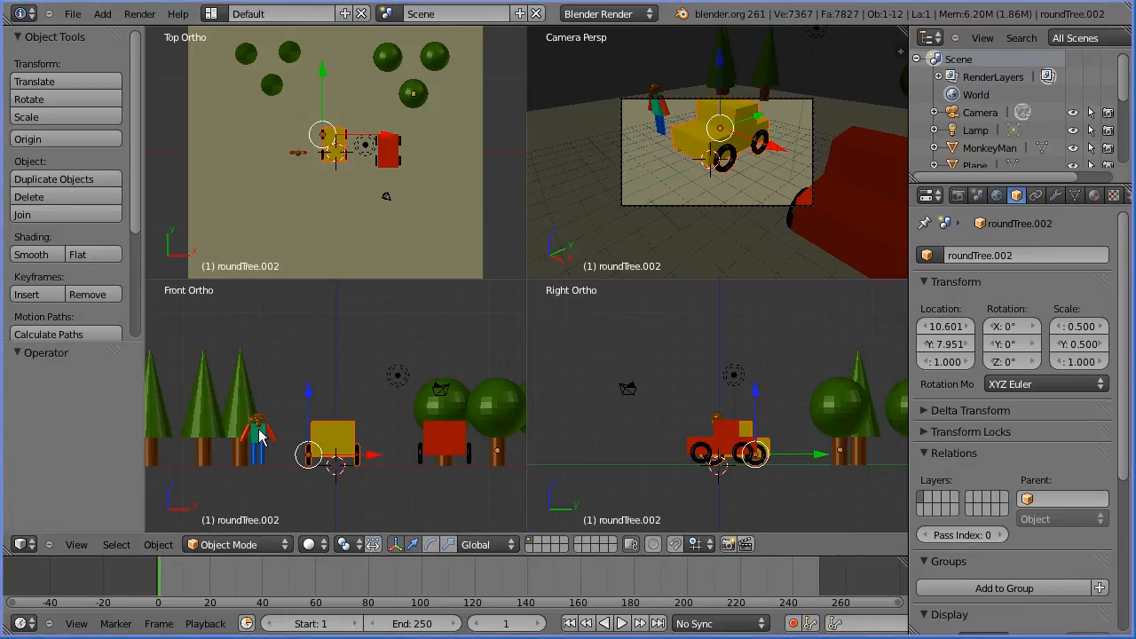
- Move MonkeyMan about 2.65 along X and 8.07 along Y so it stands behind the yellow car
right_click(260, 435)
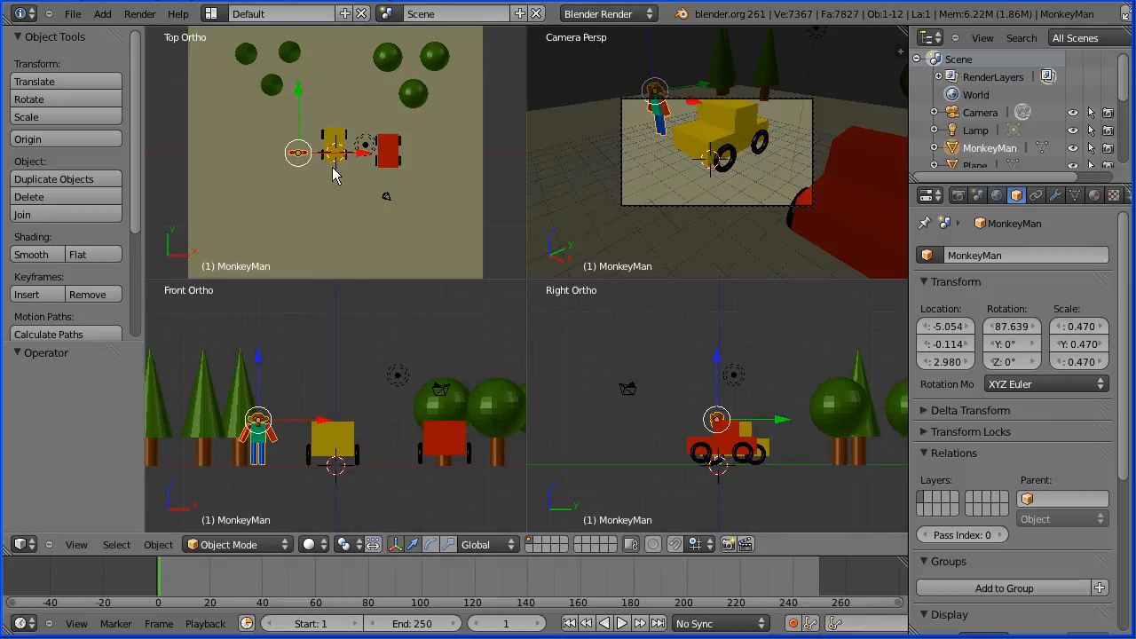
key(g)
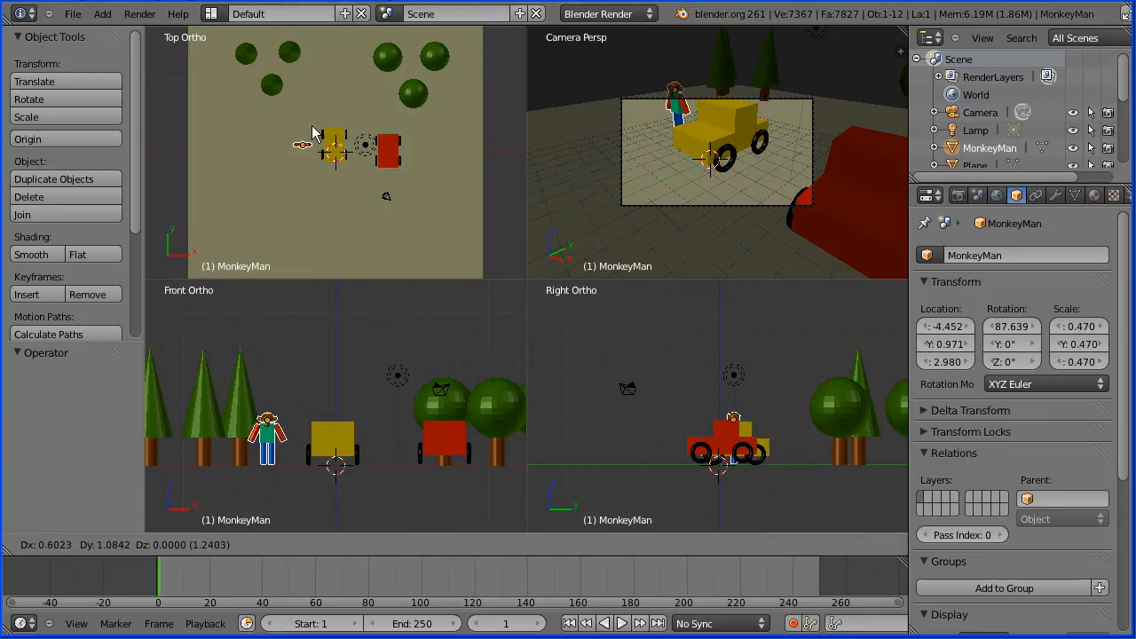
click(310, 106)
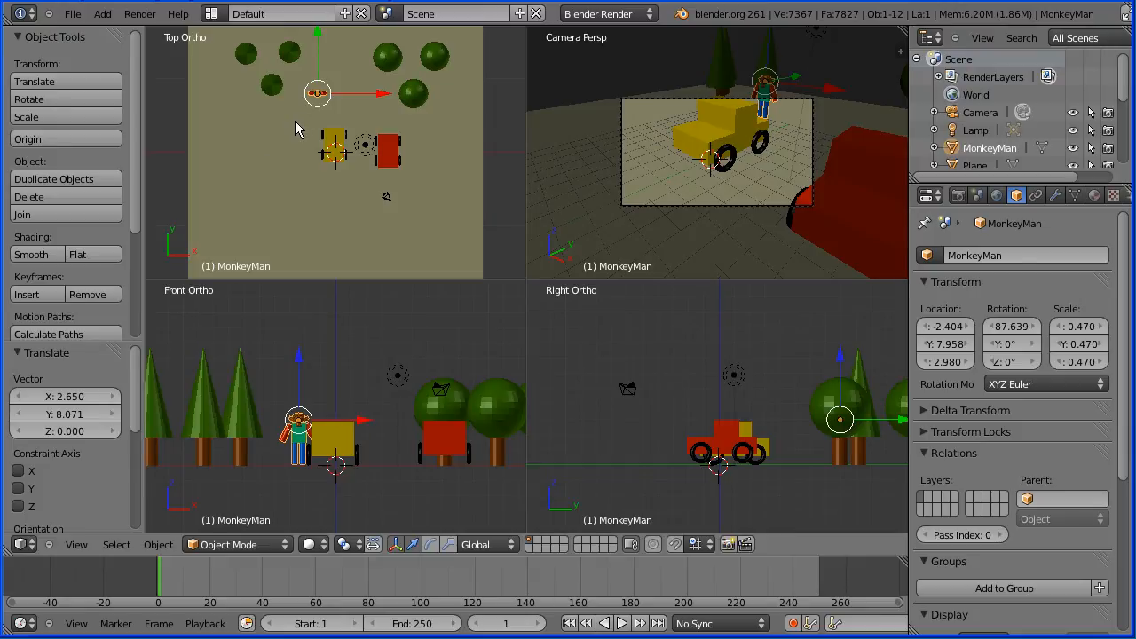
- Duplicate MonkeyMan and place the copy about 4.1 along positive X
key(shift+d)
key(x)
click(360, 189)
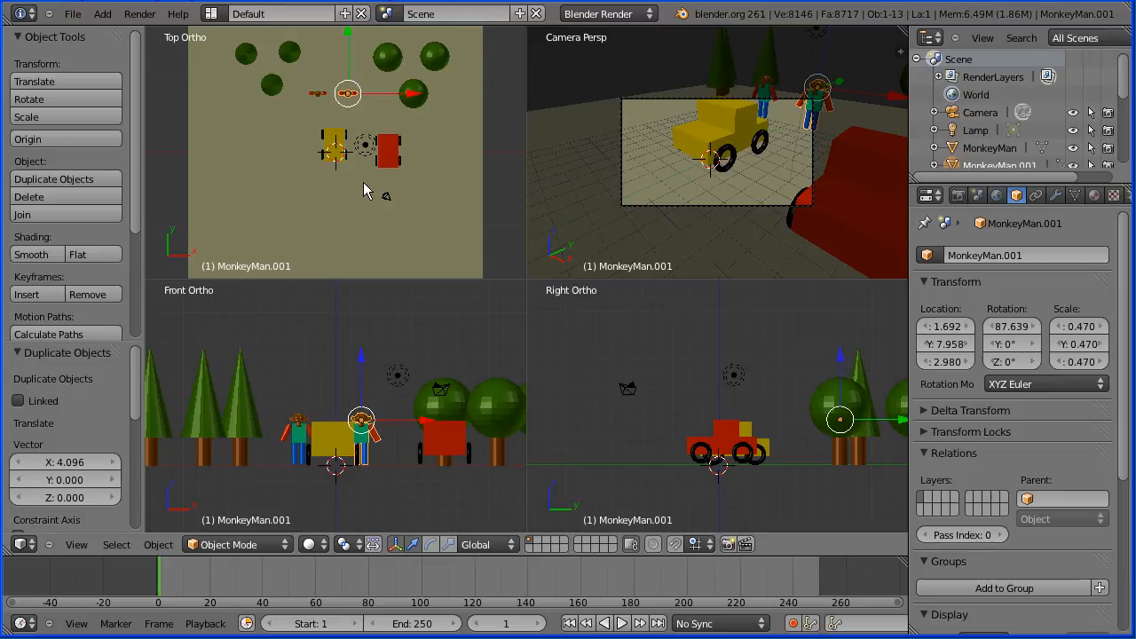
- Duplicate MonkeyMan twice, placing one copy about 3.9 along X and -1.6 along Y, and the second about -11.8 along X from it
key(shift+d)
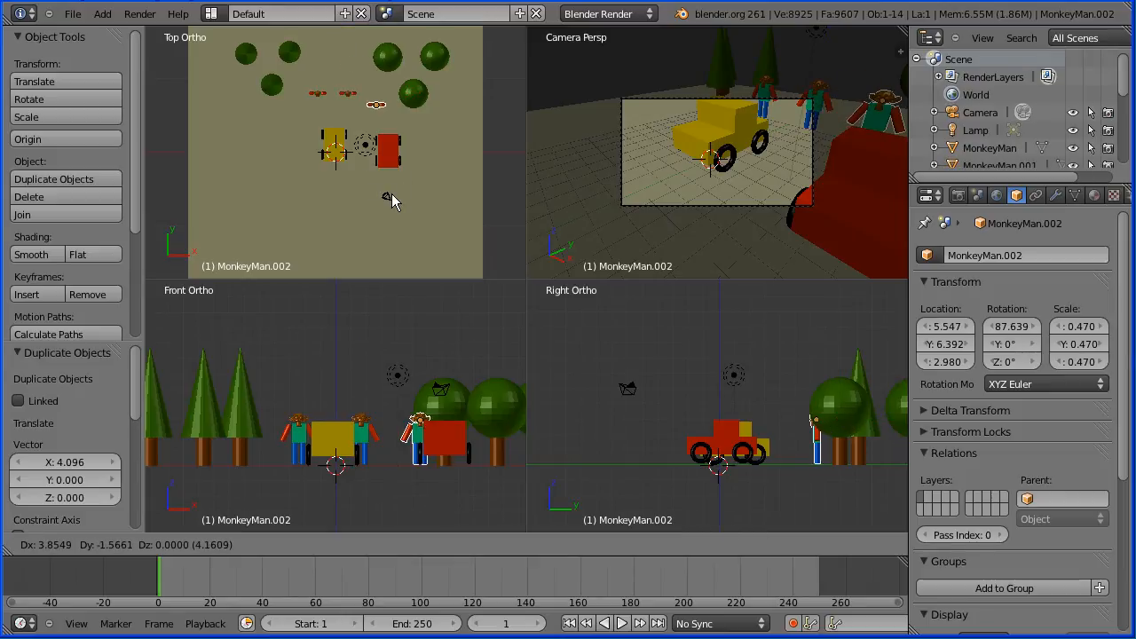
click(387, 196)
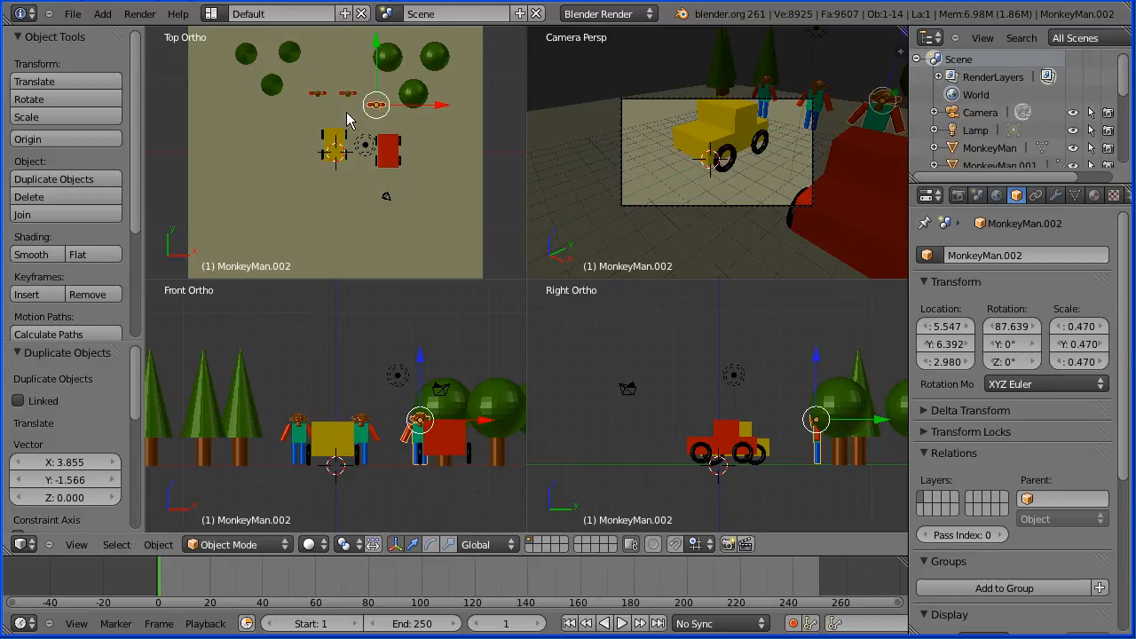
key(shift+d)
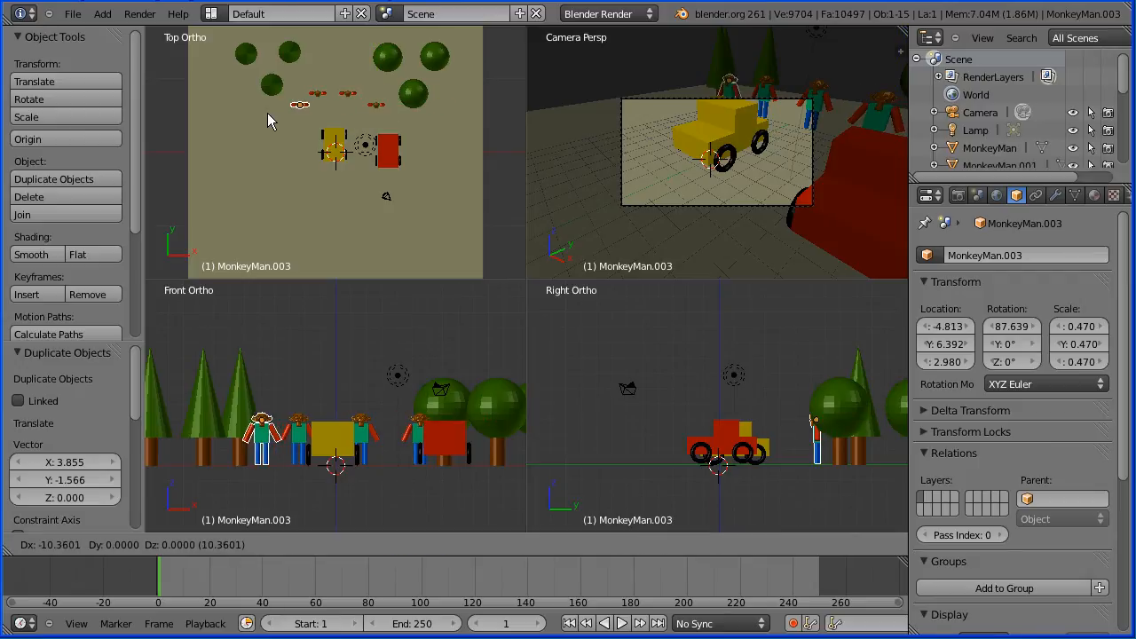
click(258, 114)
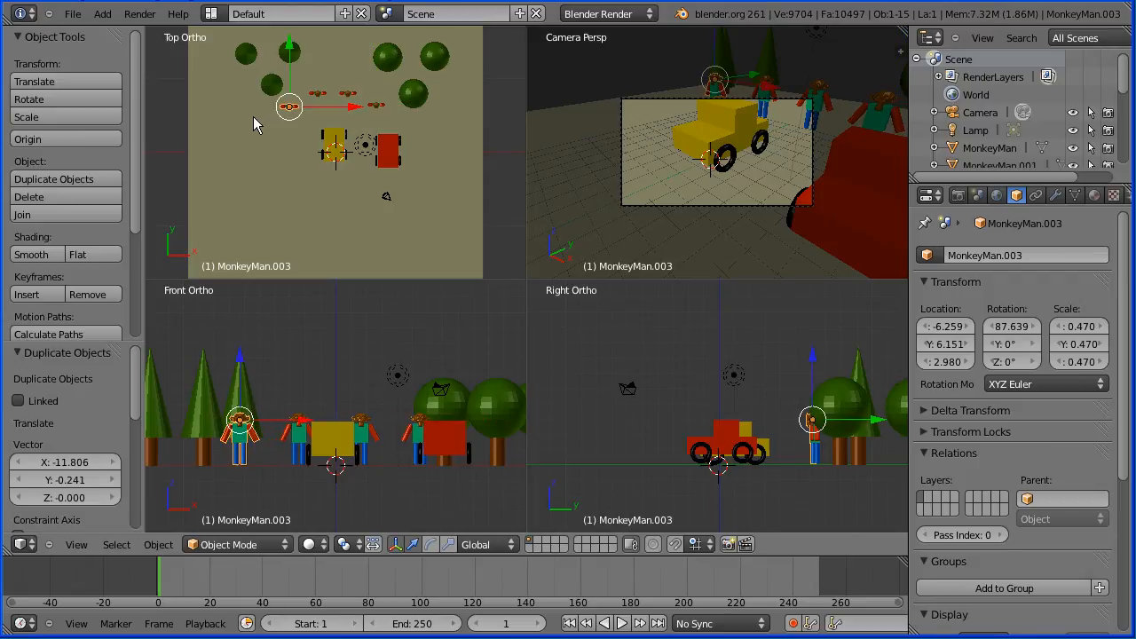
- Rotate the two outermost MonkeyMan copies inward about Z, about 38° at the negative X end and about -34° at the positive X end
key(r)
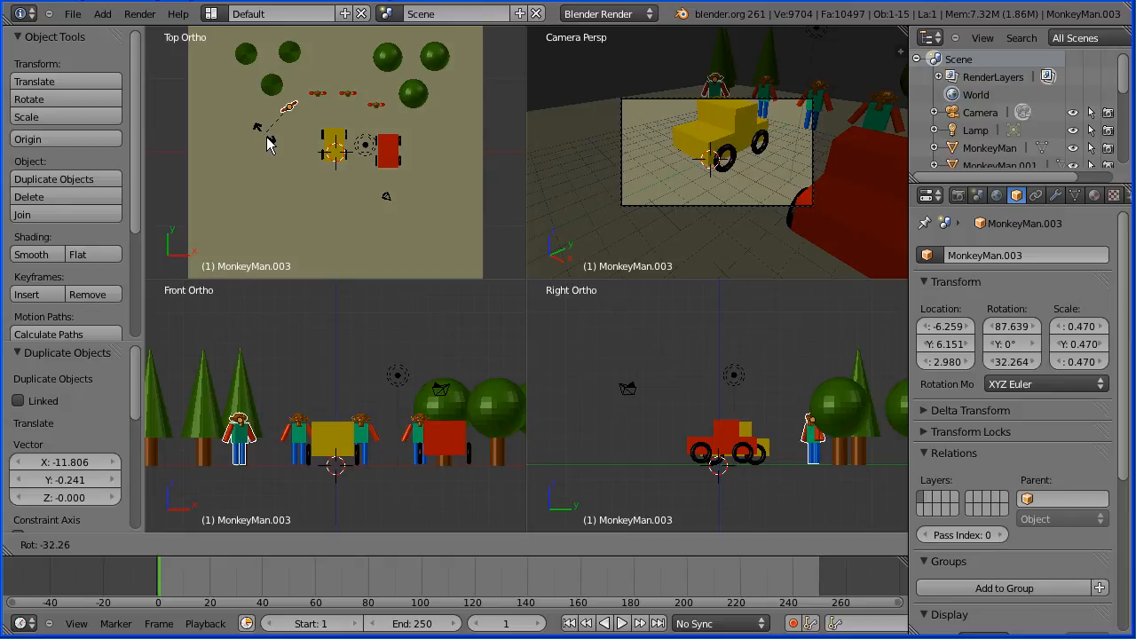
click(271, 145)
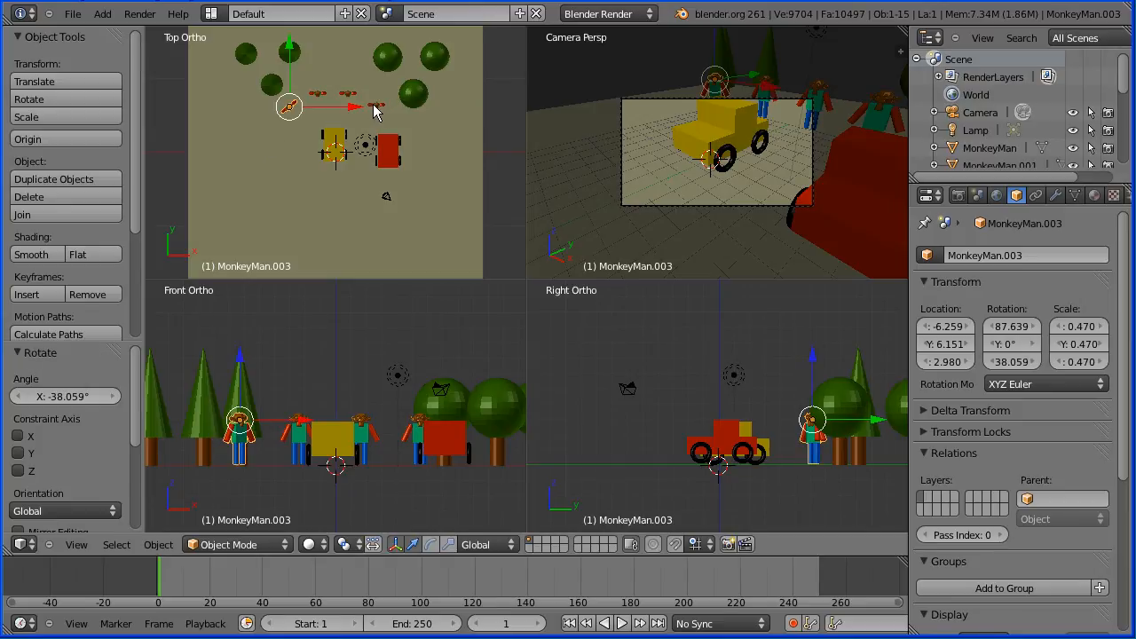
right_click(376, 110)
key(r)
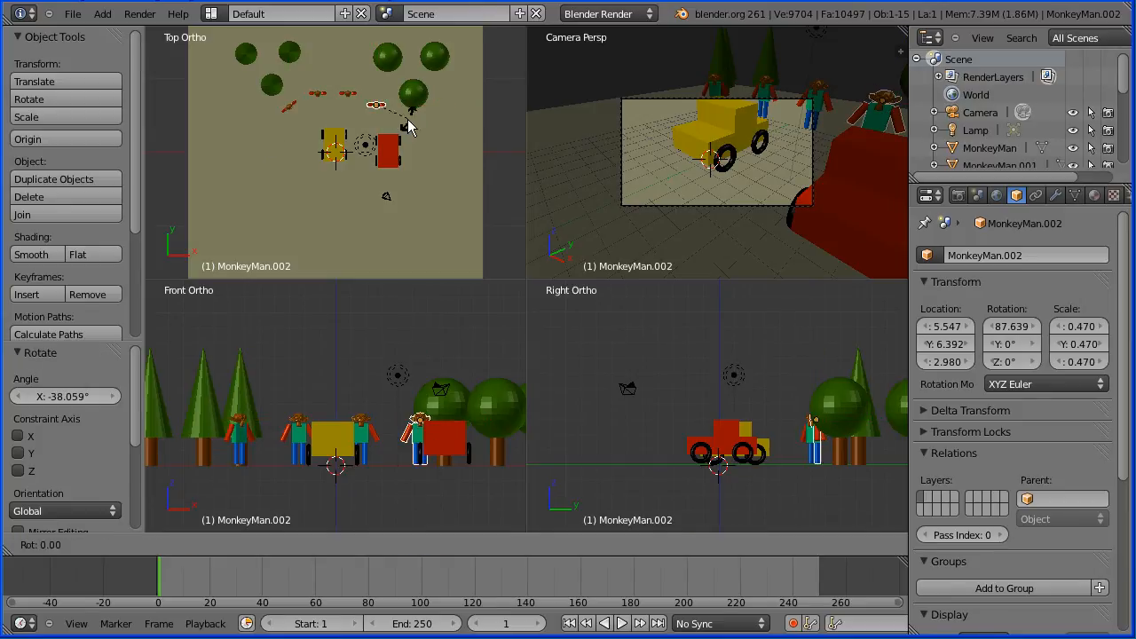
click(396, 142)
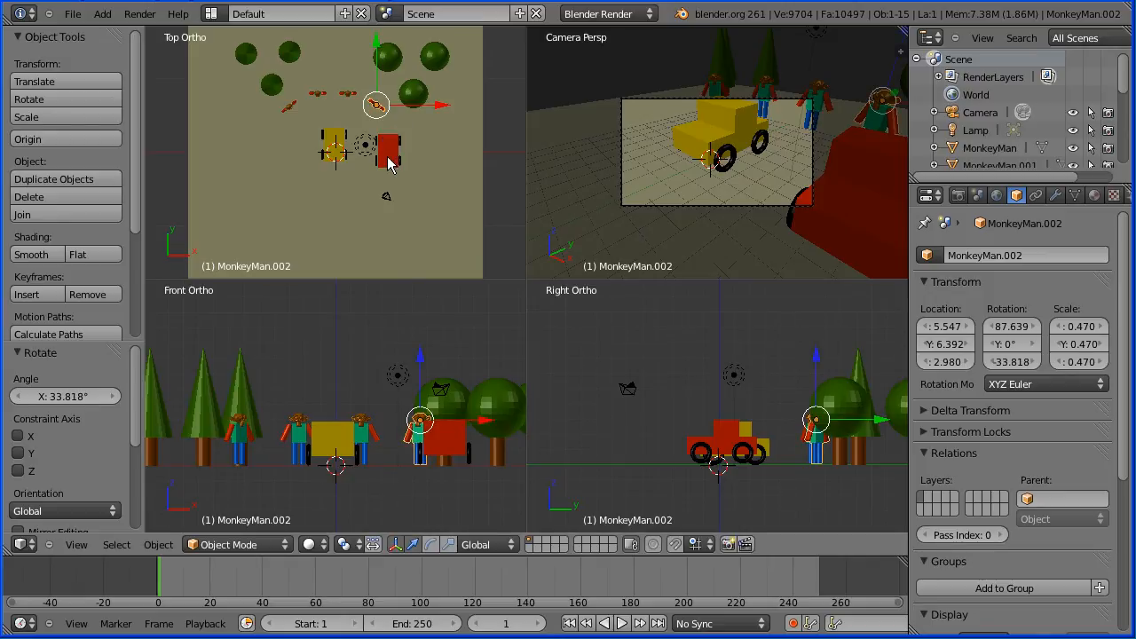
- Duplicate the red car and place the copy about -13 along X and 1 along Y, on the other side of the yellow car
right_click(387, 162)
key(shift+d)
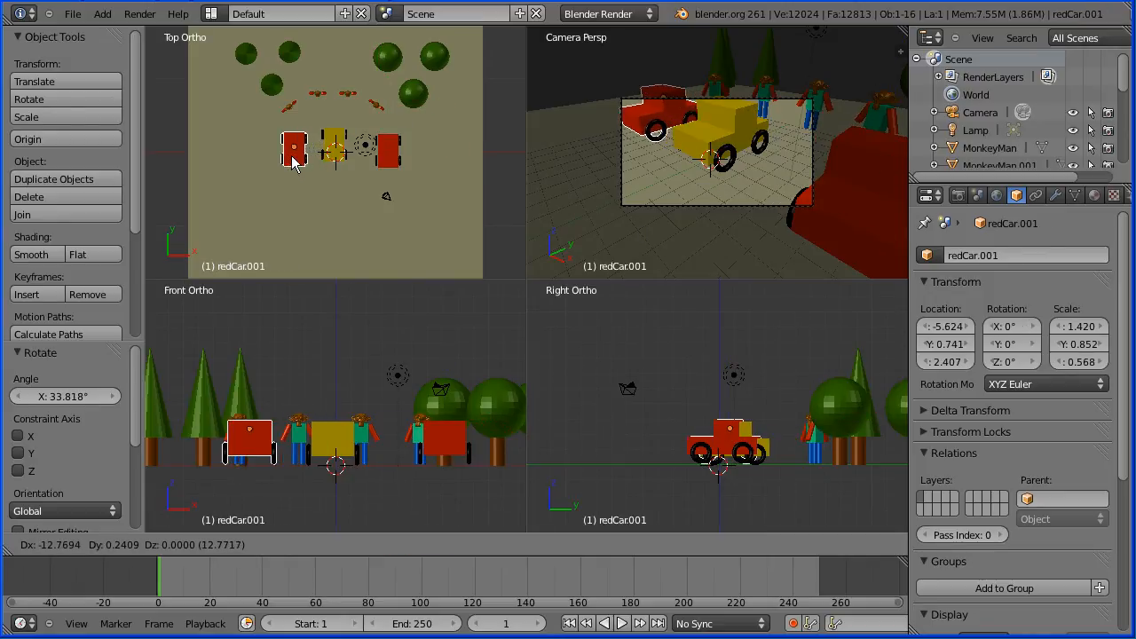
click(289, 144)
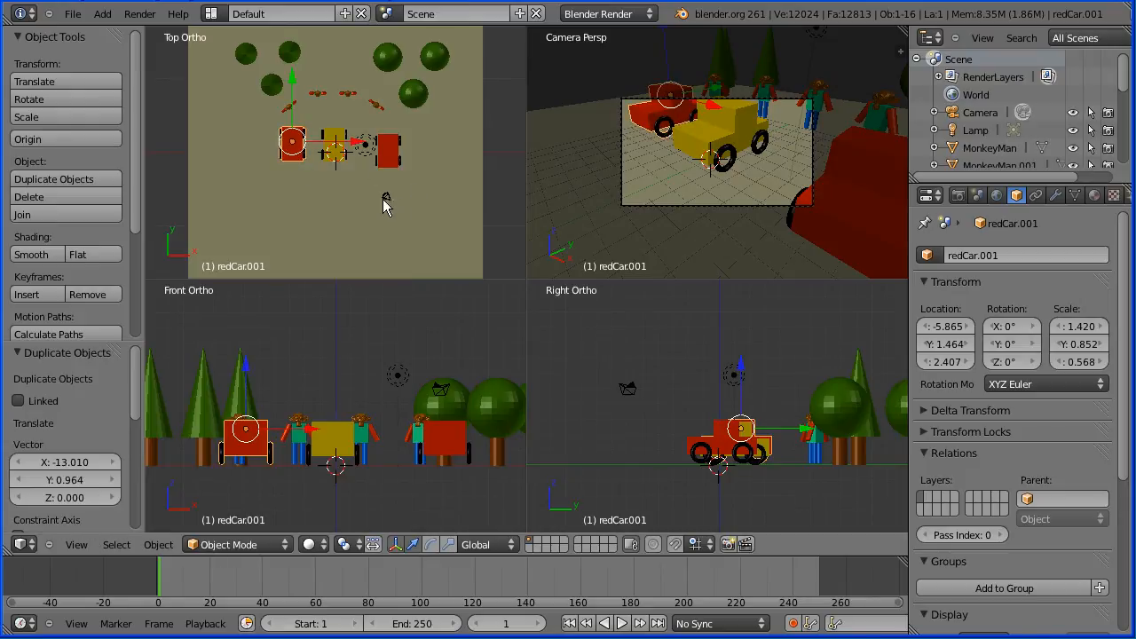
- Move the camera back and up to about X 19.5, Y -12.3, Z 12 so it frames the cars and MonkeyMan figures
right_click(386, 196)
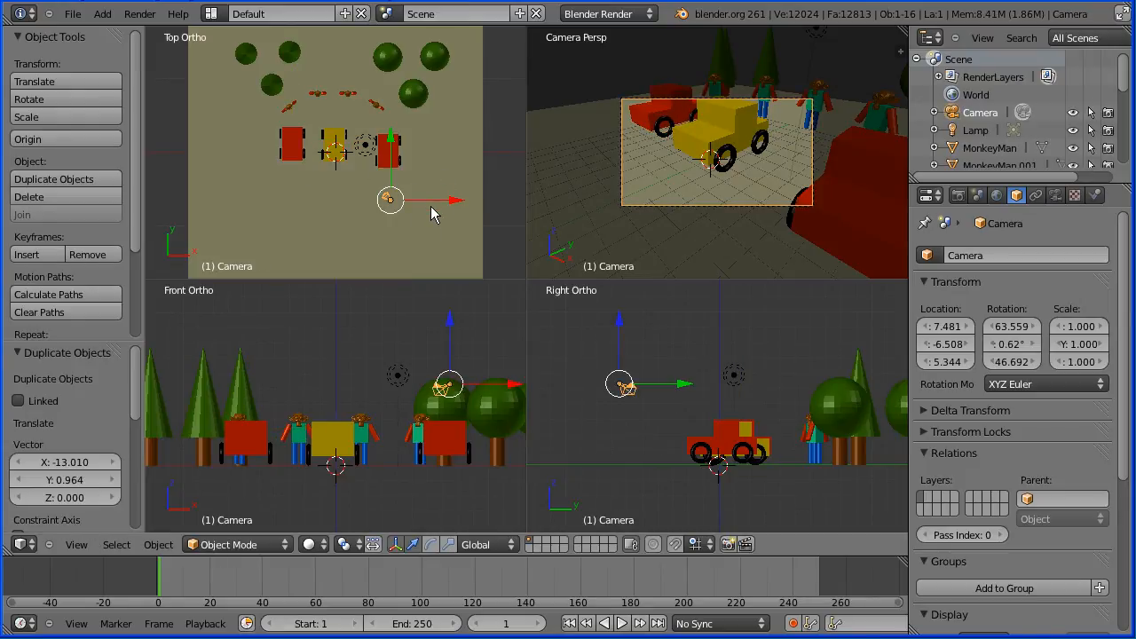
key(g)
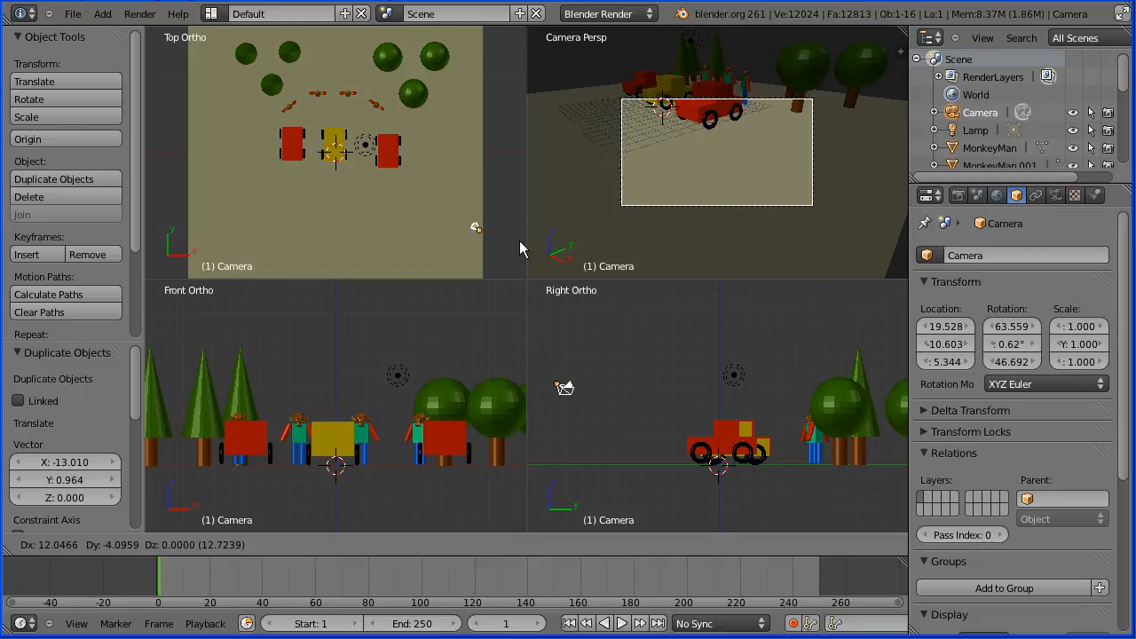
click(519, 241)
key(g)
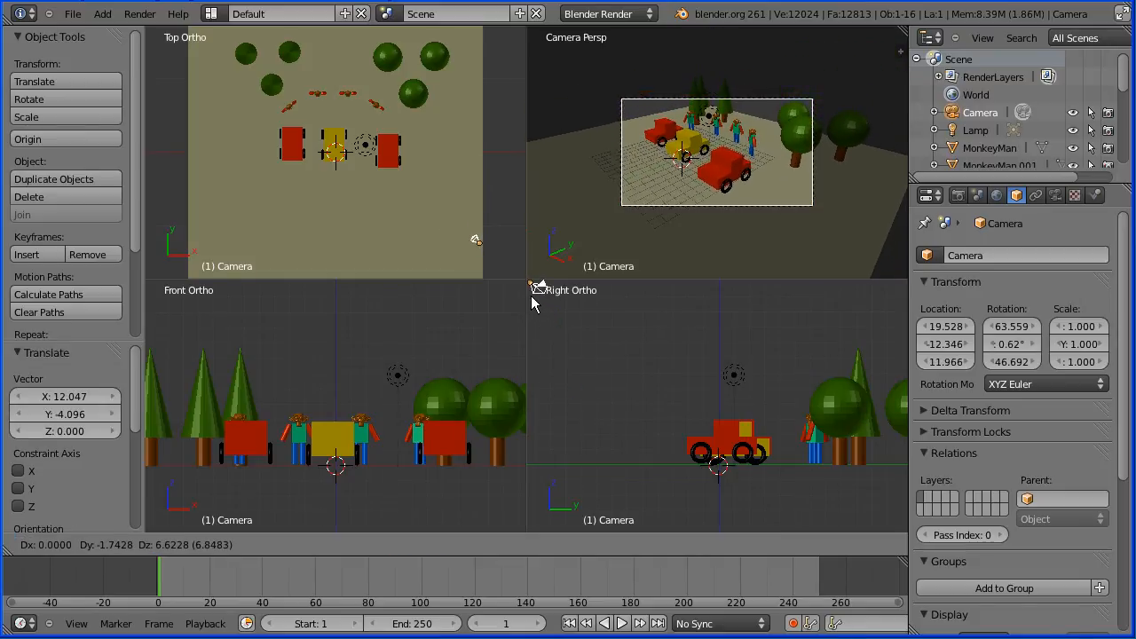
click(533, 298)
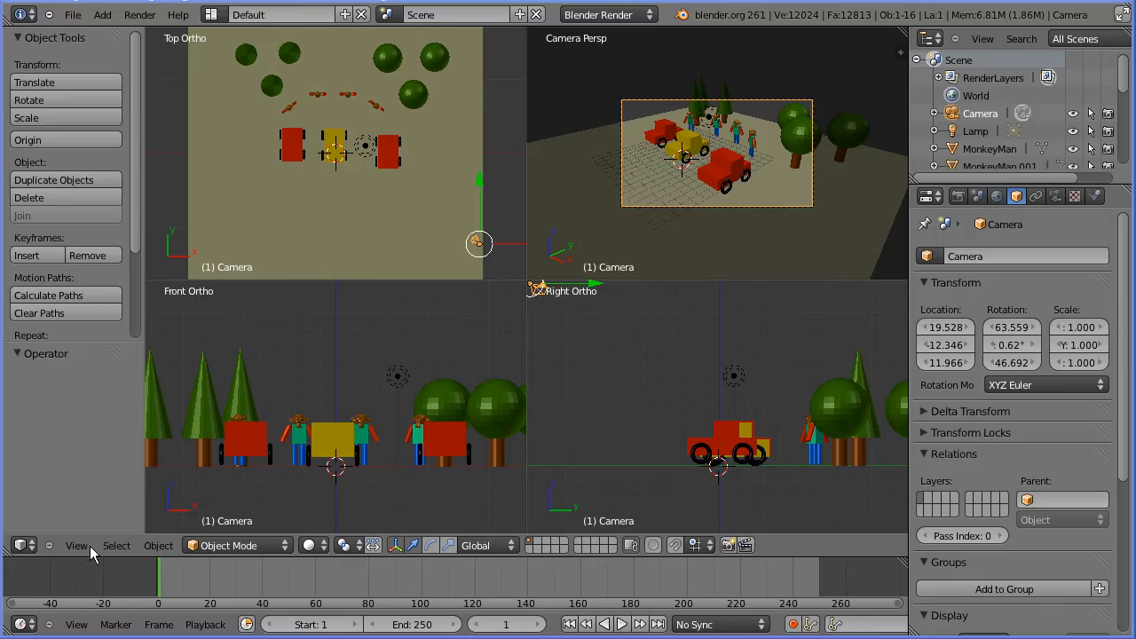
- Turn off the quad view and switch the single front view to perspective
click(74, 546)
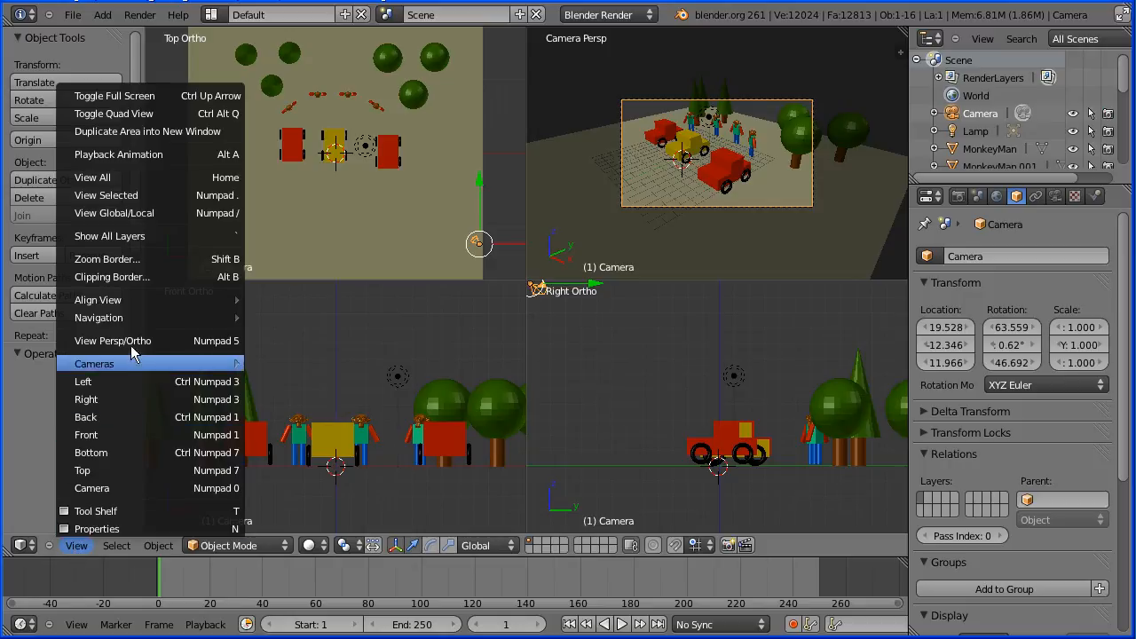
click(164, 113)
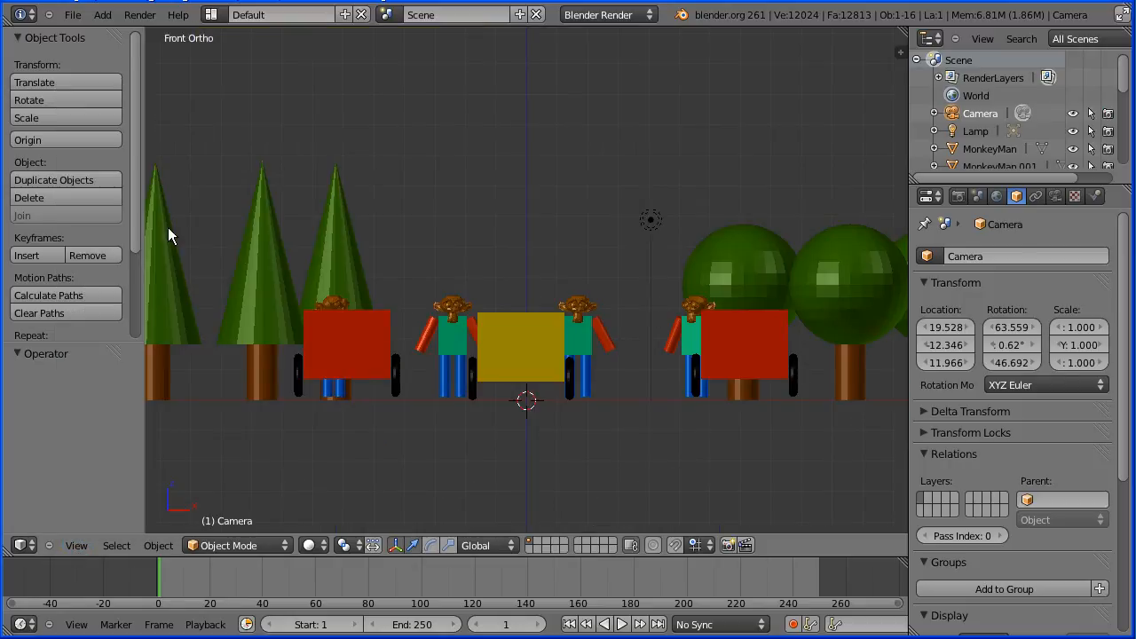
click(75, 546)
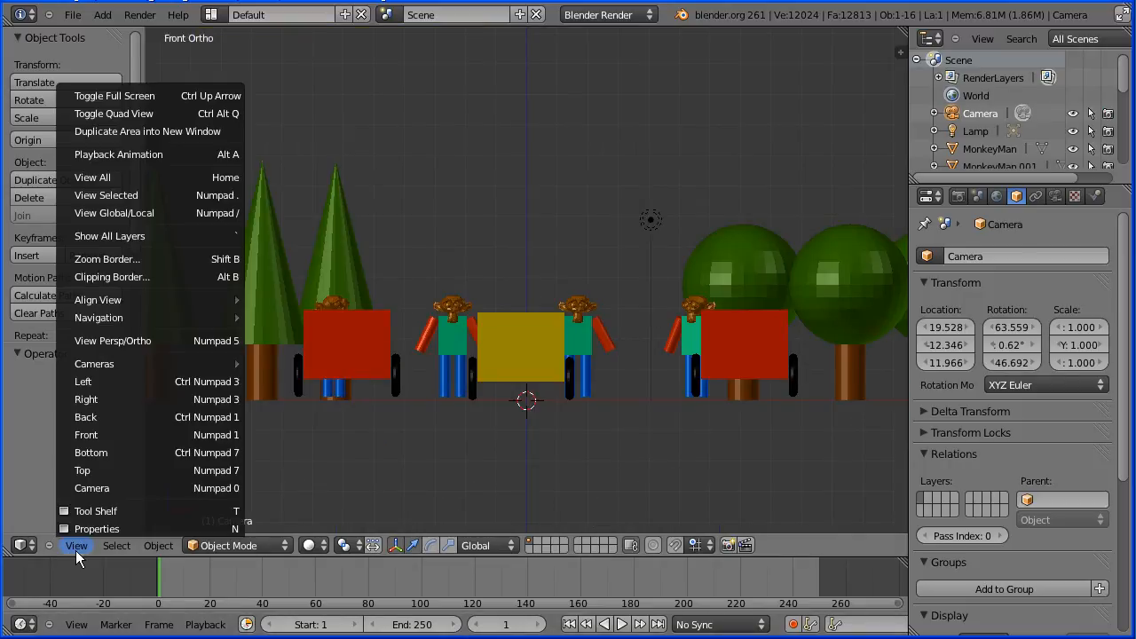
click(179, 340)
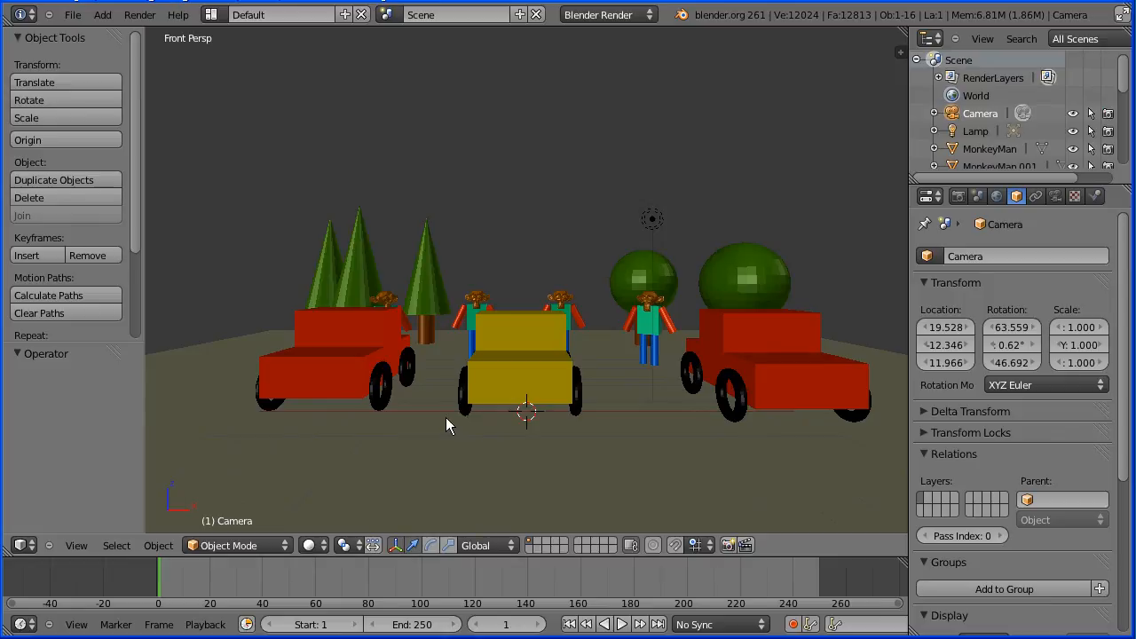